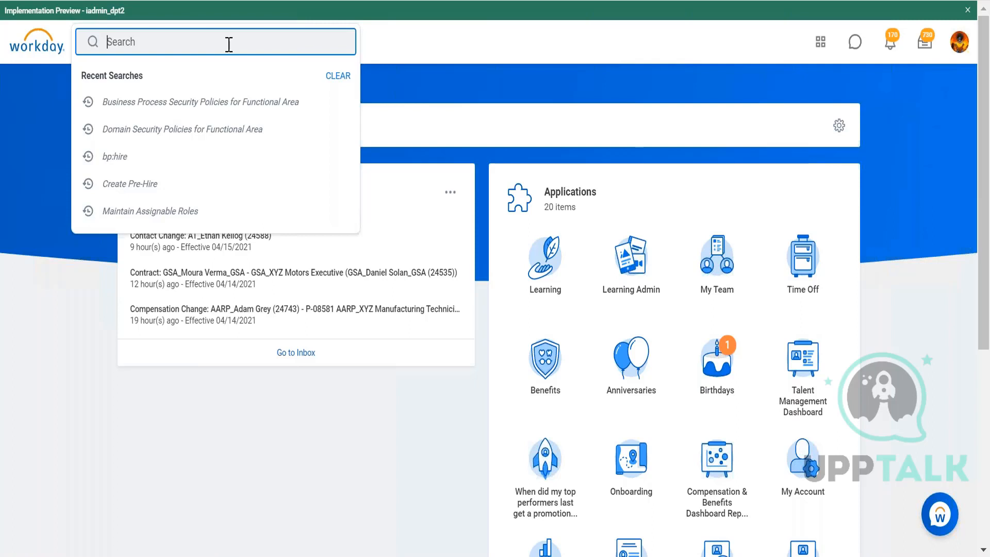
Search Workday for "data source" and open the Data Sources report
text(data source)
key(Return)
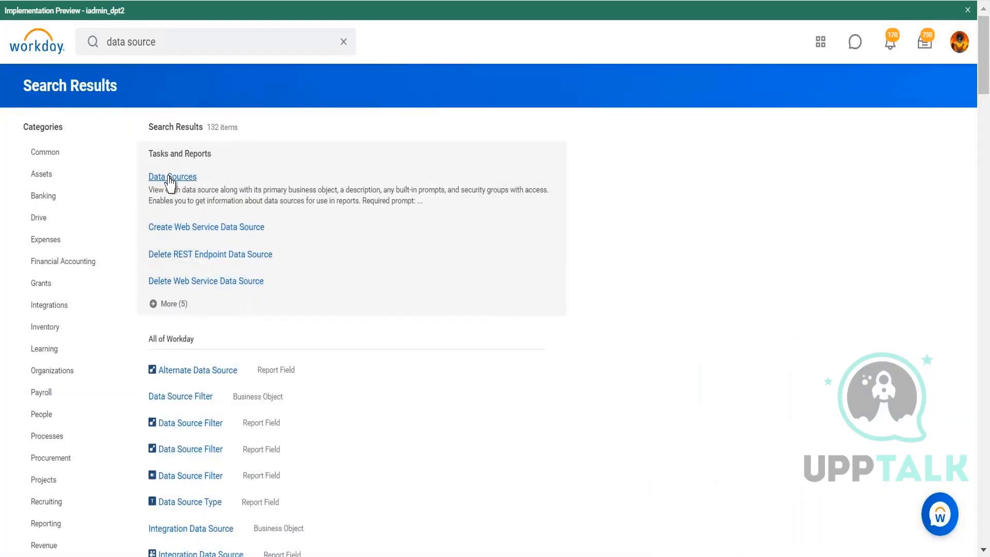
click(170, 179)
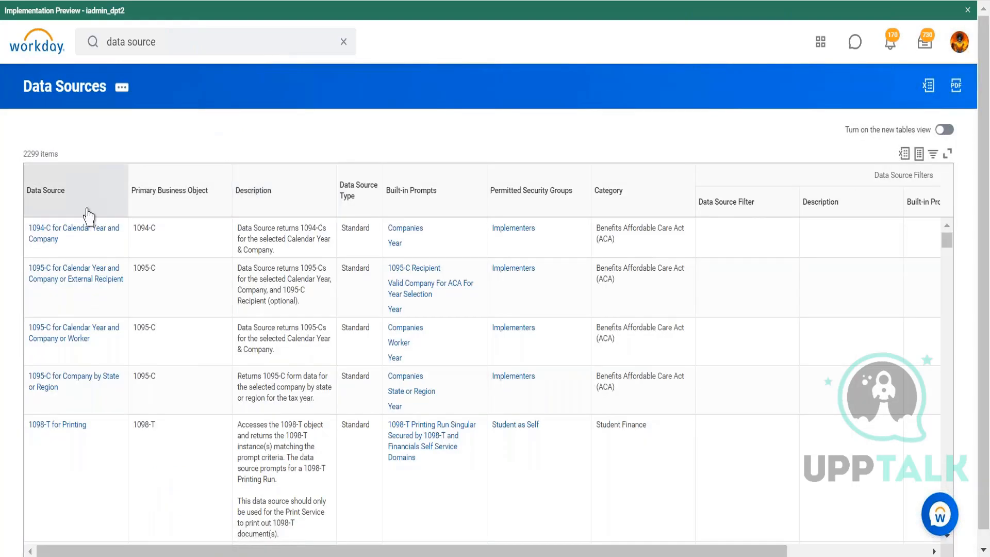
Search the Data Source column's filter values for "expense" and deselect Employer Paid Expense Costing Allocation Defaults
click(87, 216)
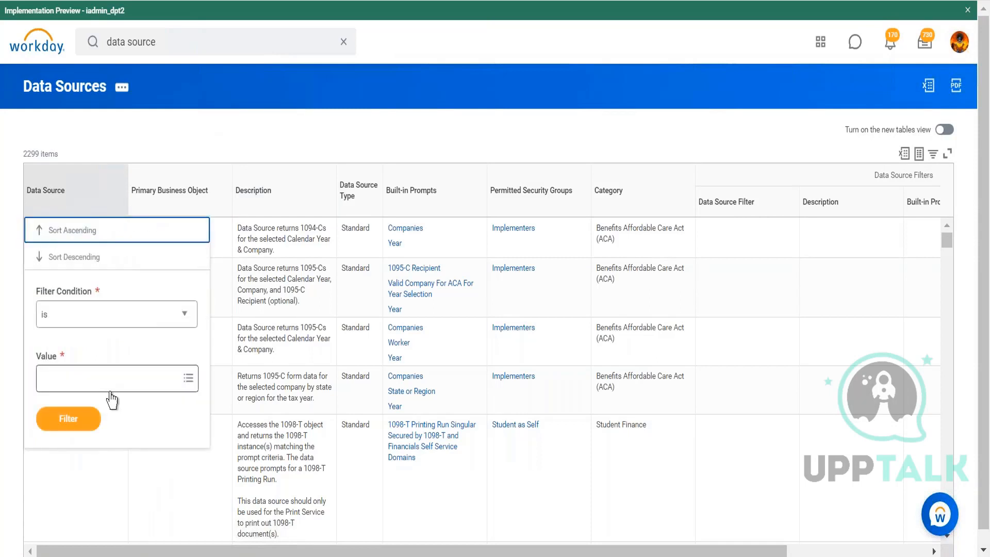
click(114, 389)
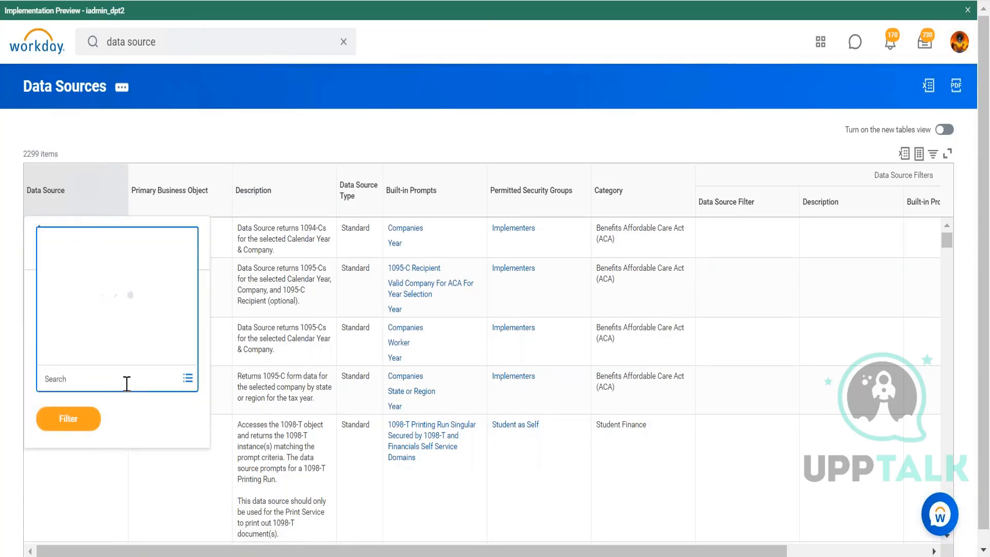
text(pense)
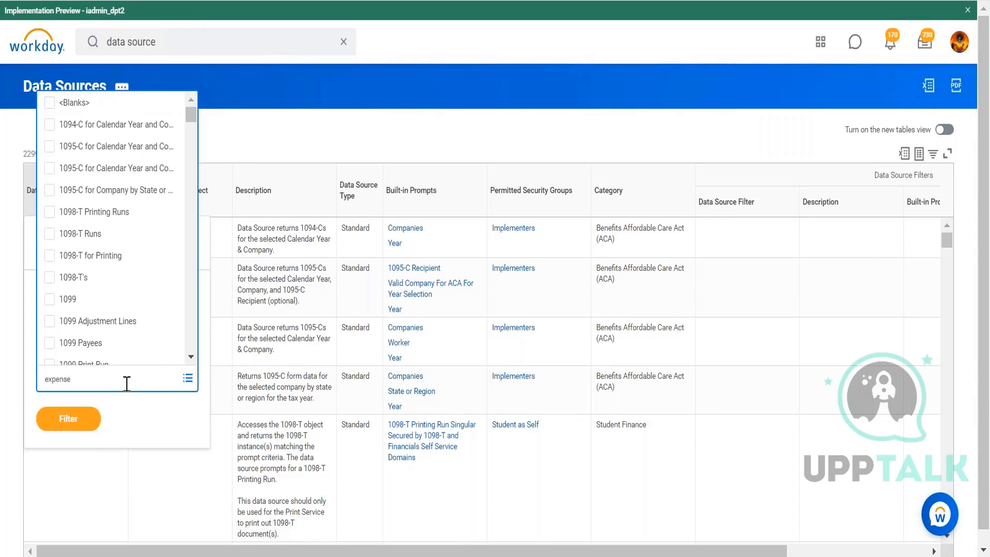
key(Return)
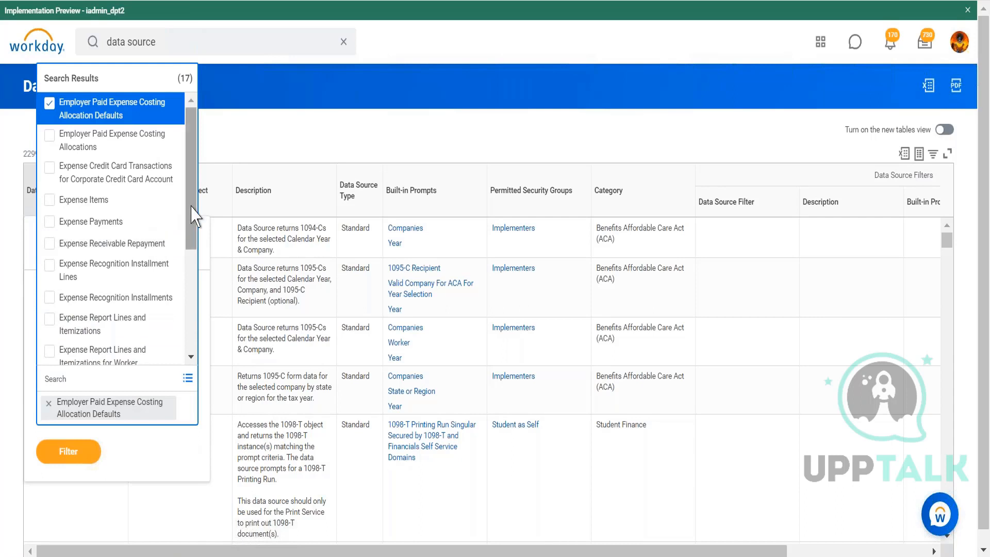
scroll(192, 214, down, 2)
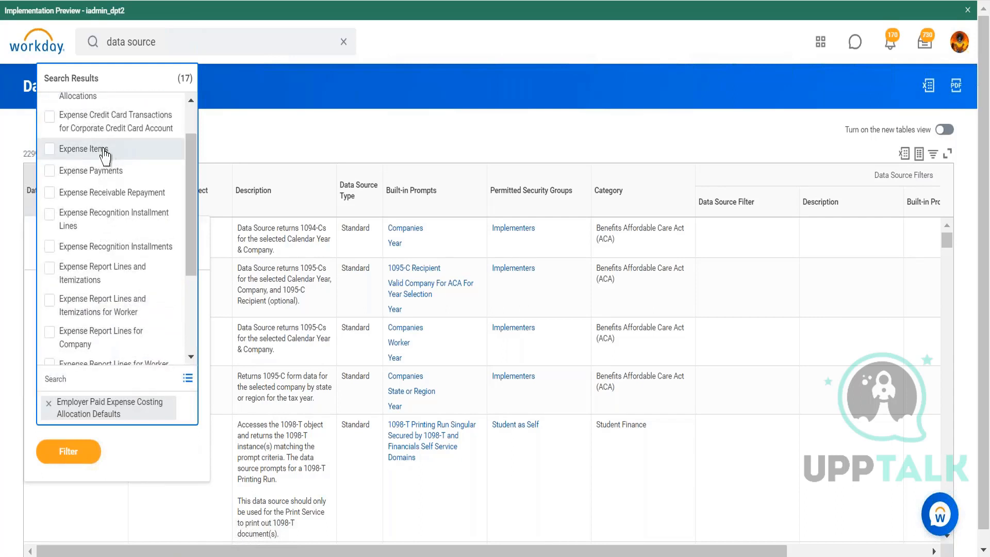
scroll(191, 135, up, 2)
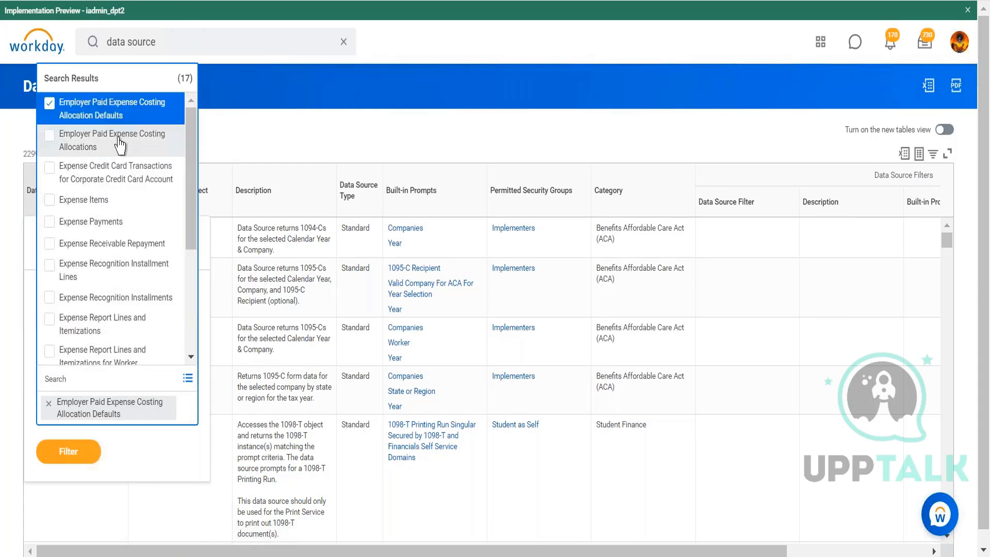
click(109, 118)
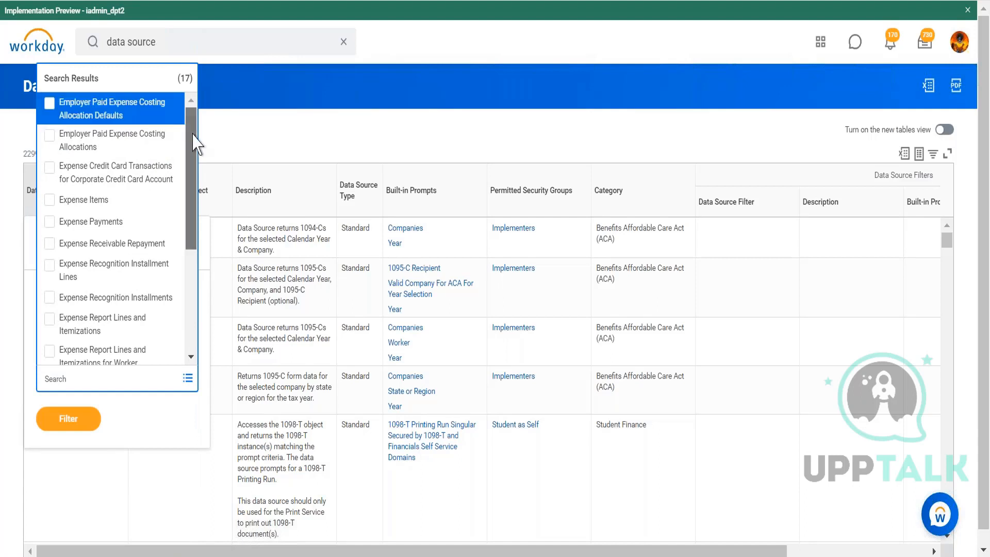
Select Expense Items, Expense Payments, and Expense Report Lines and Itemizations as values for the Data Source filter
scroll(194, 150, down, 1)
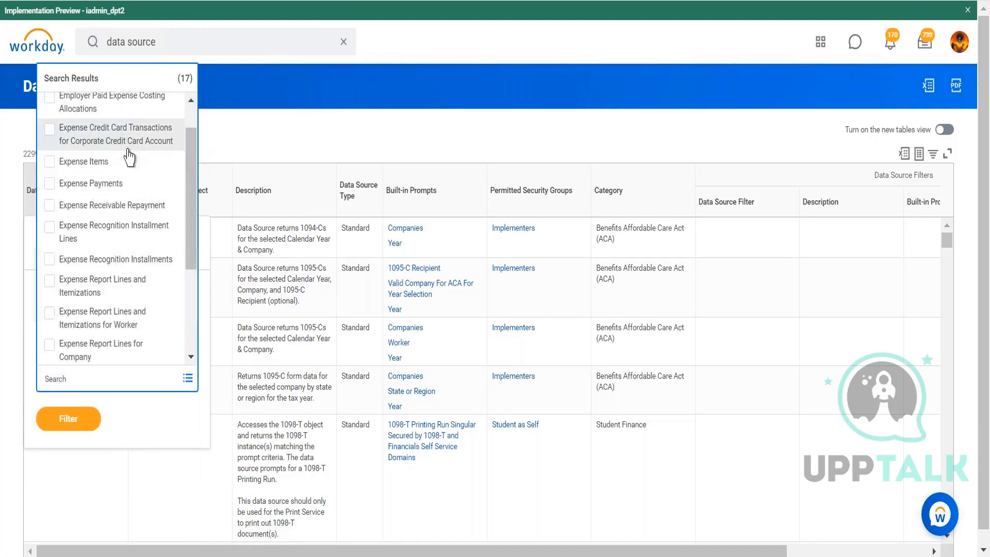
click(96, 163)
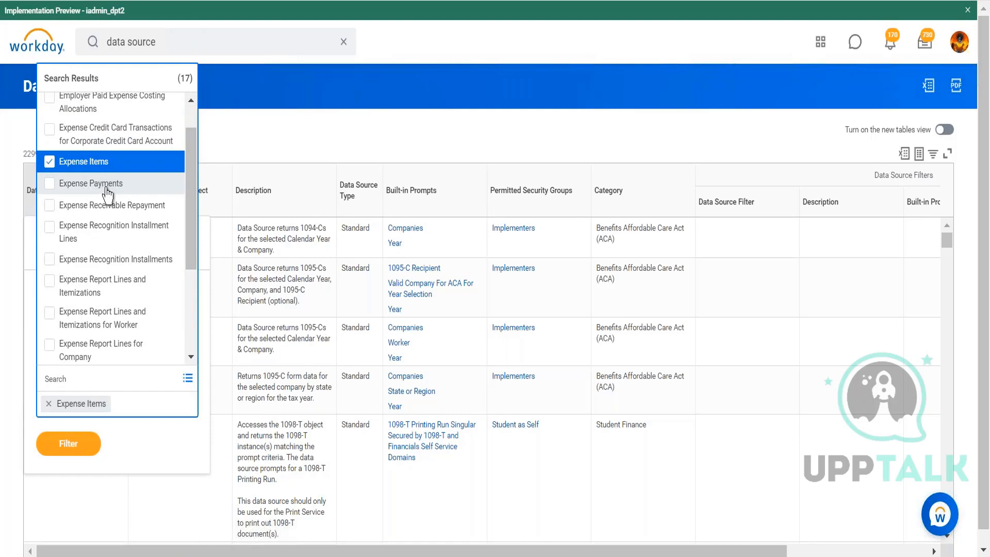
click(107, 192)
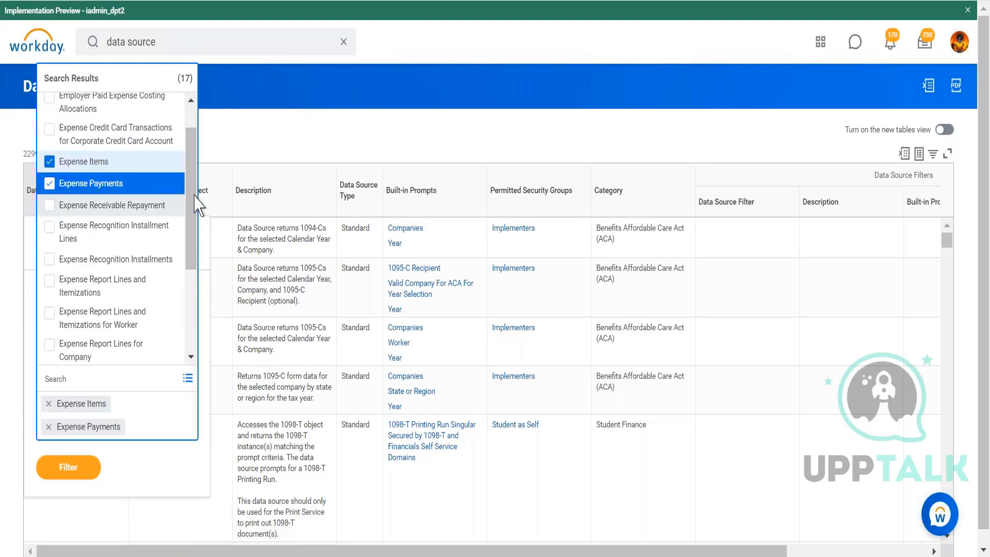
scroll(195, 227, down, 2)
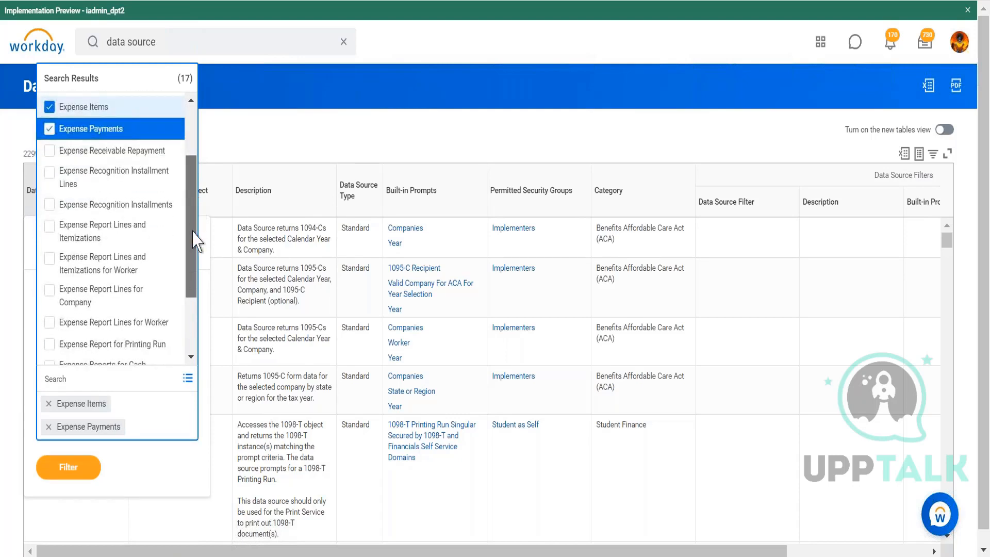
click(78, 229)
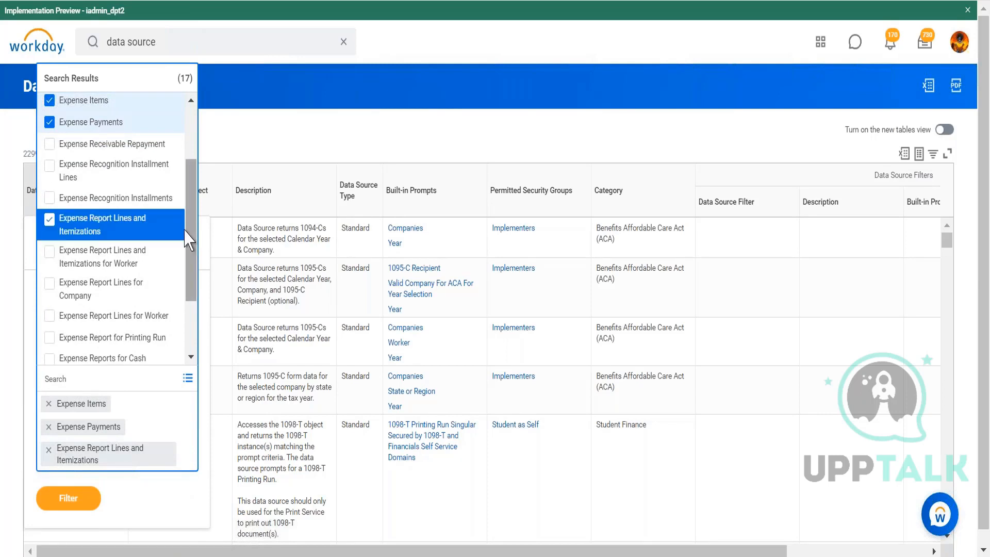
Add Expense Report Lines and Itemizations for Worker, Expense Report Lines for Company, Expense Report Lines for Worker and Expense Reports for Worker, and apply the filter
click(129, 261)
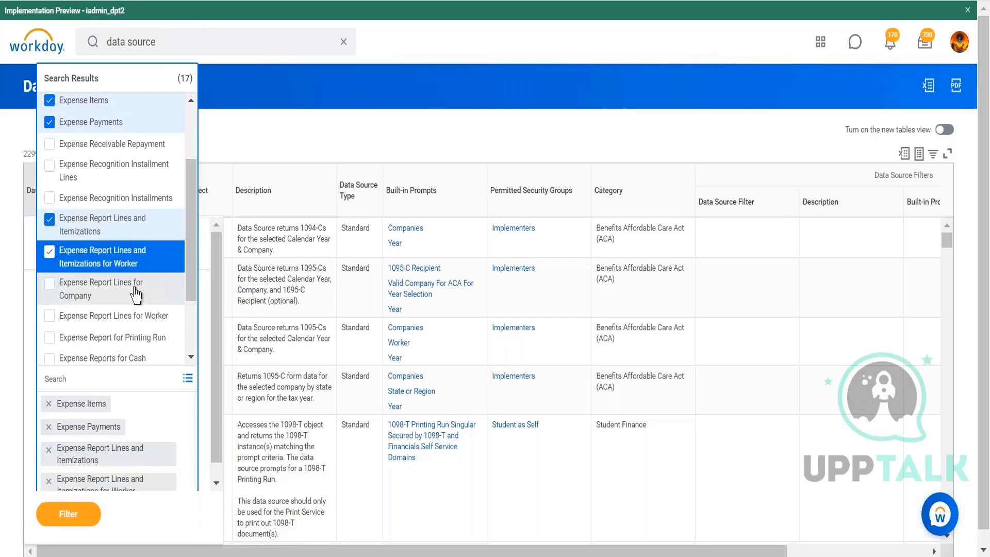
click(138, 296)
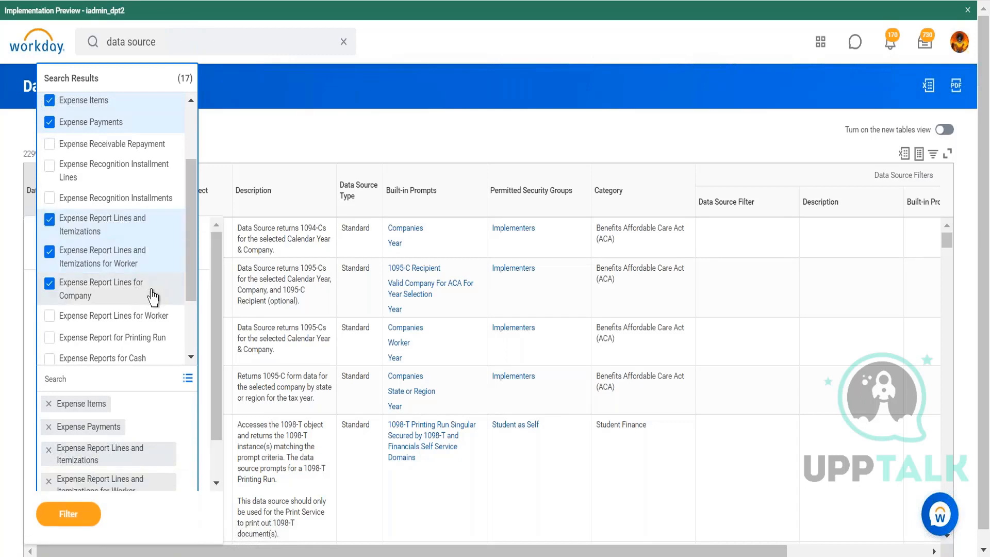
click(160, 317)
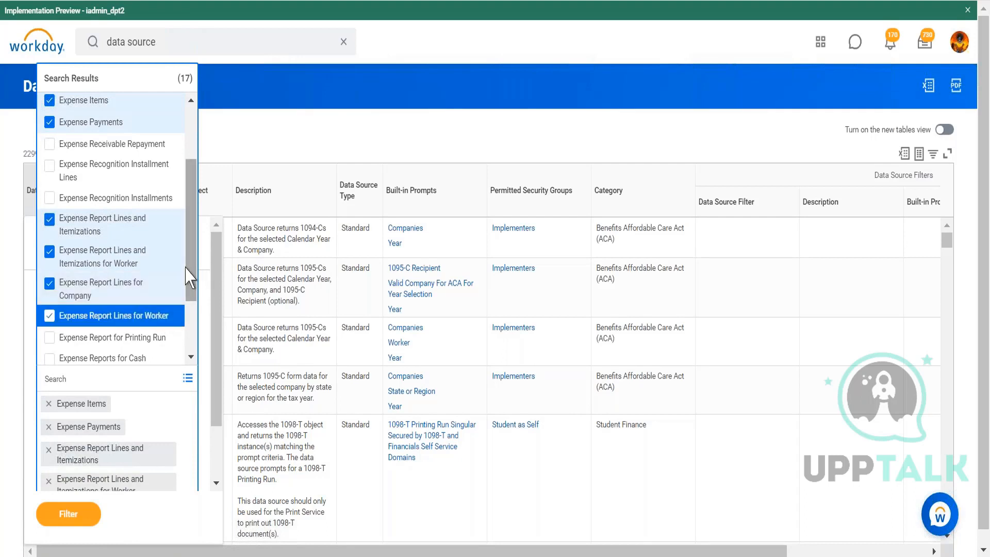
scroll(190, 279, down, 1)
scroll(190, 309, down, 2)
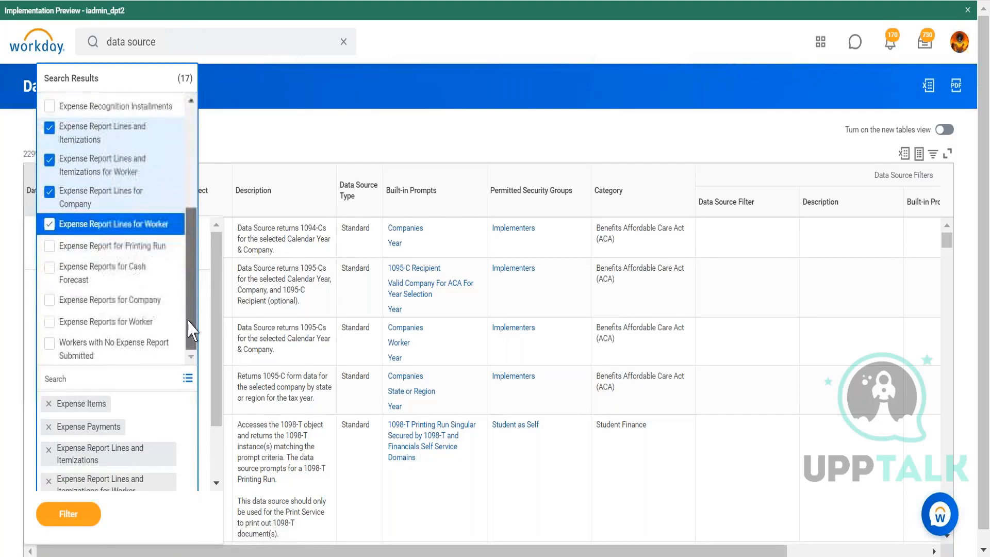
click(144, 322)
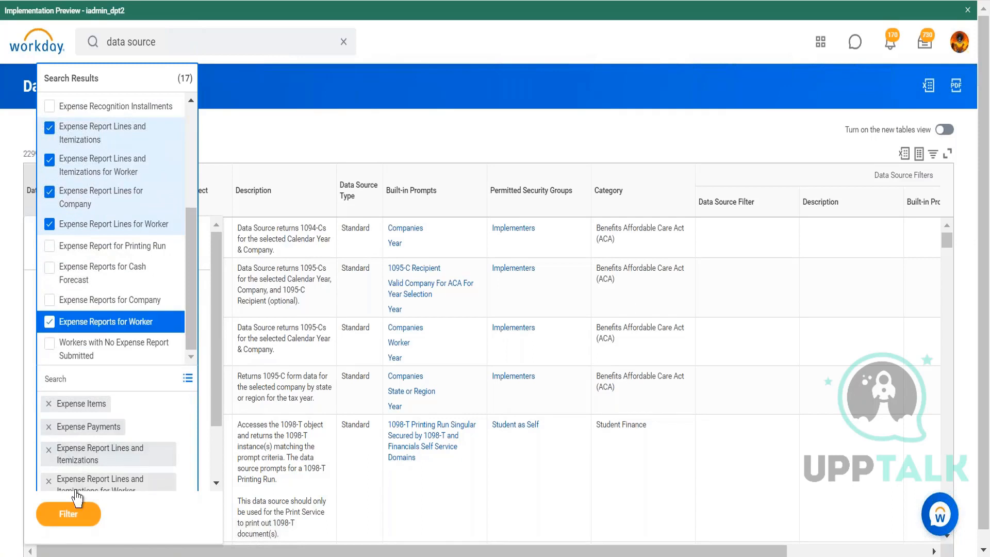
click(81, 519)
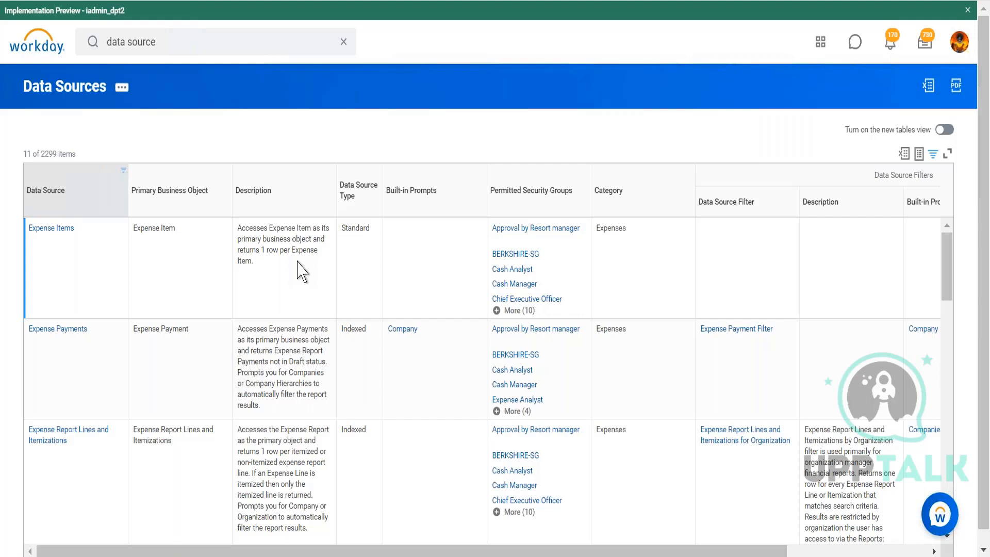
Review the primary business objects, descriptions, types, built-in prompts and data source filters of the filtered expense data sources
scroll(298, 262, down, 2)
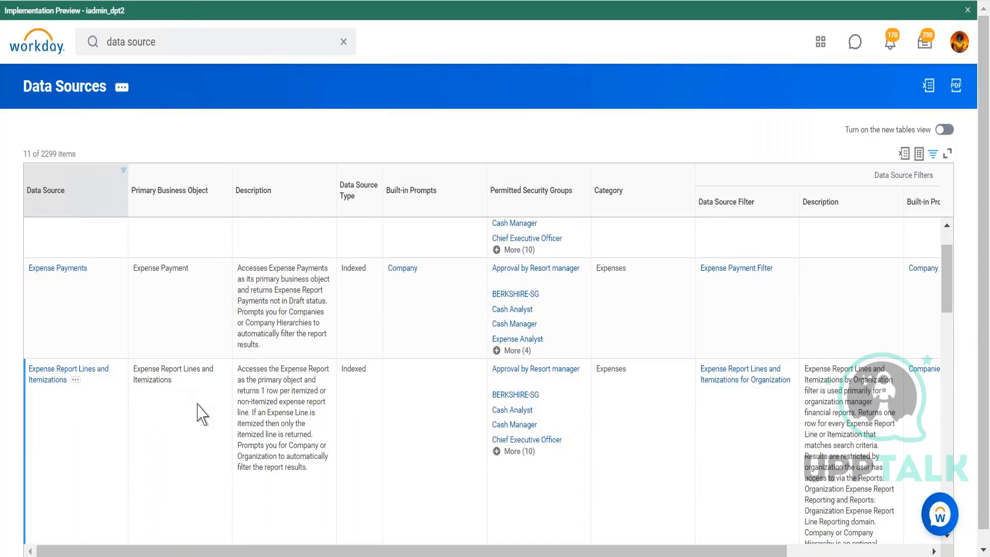
key(ctrl+minus)
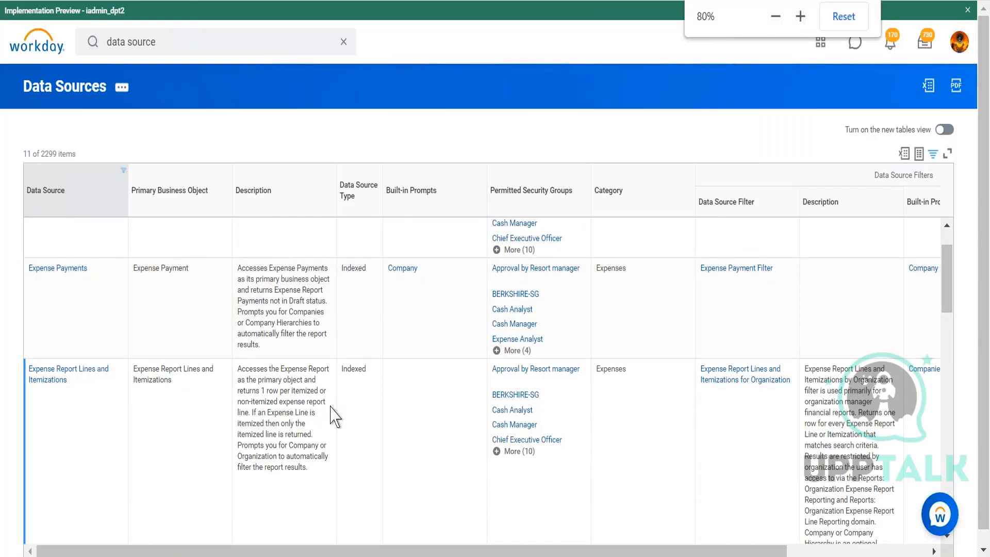
key(ctrl+plus)
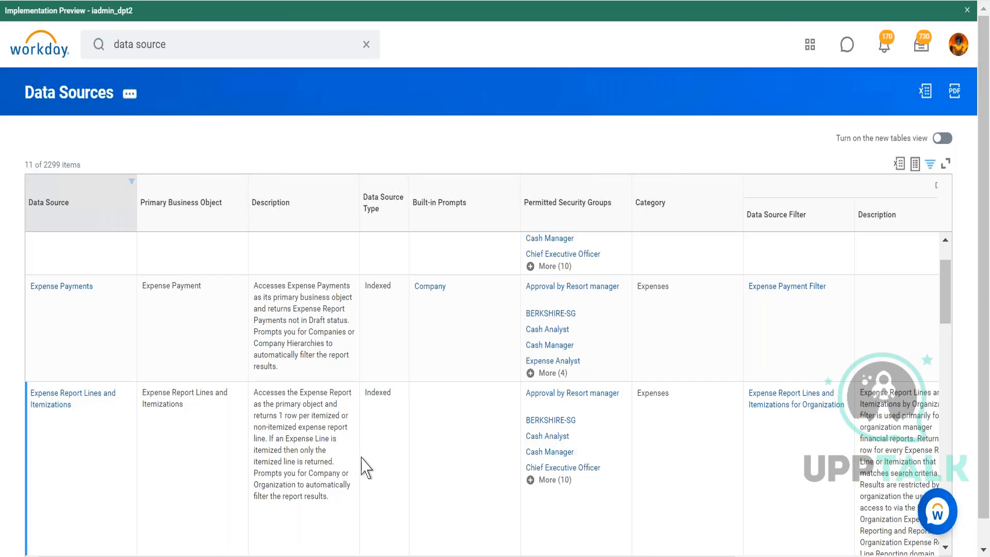
scroll(364, 466, down, 8)
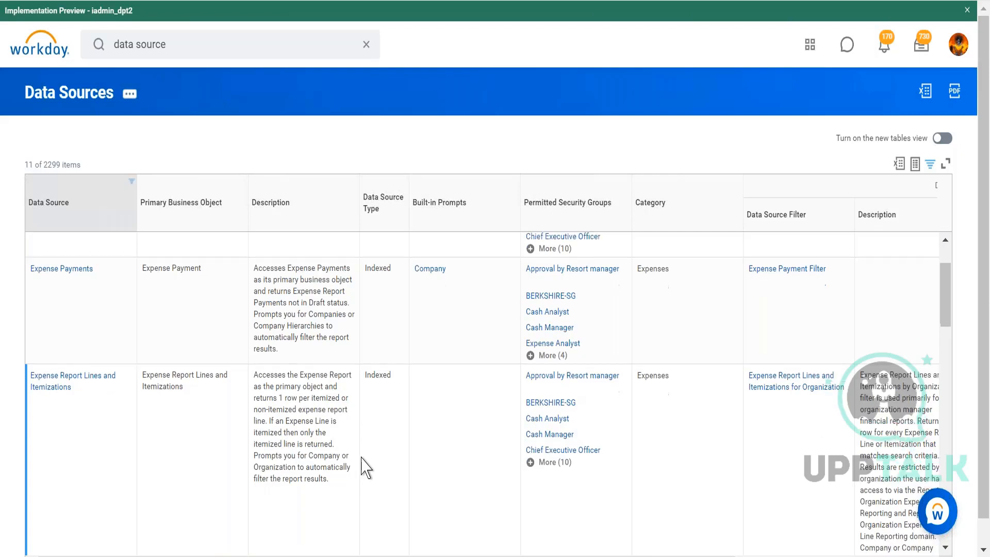
scroll(364, 466, down, 3)
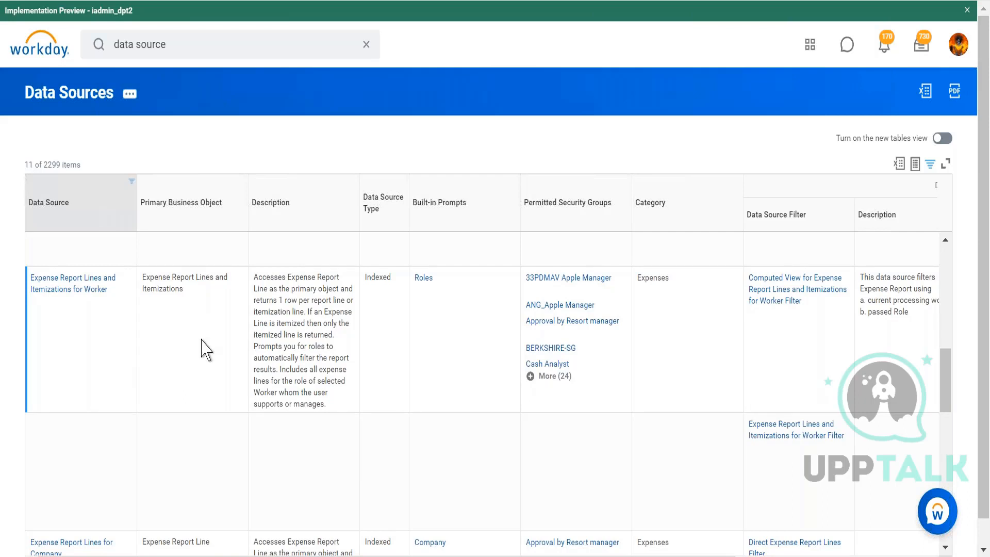
scroll(205, 350, down, 2)
scroll(205, 351, down, 5)
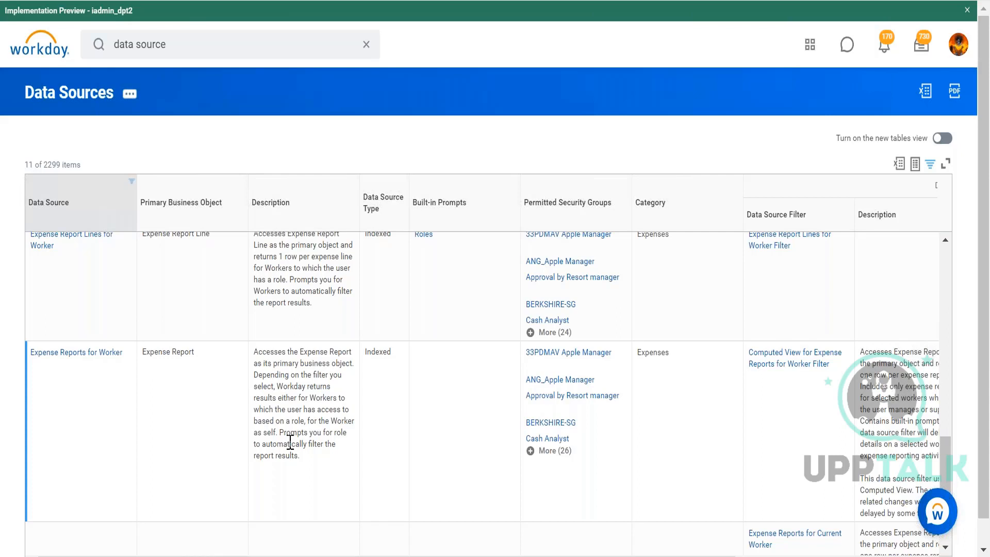
scroll(290, 442, down, 4)
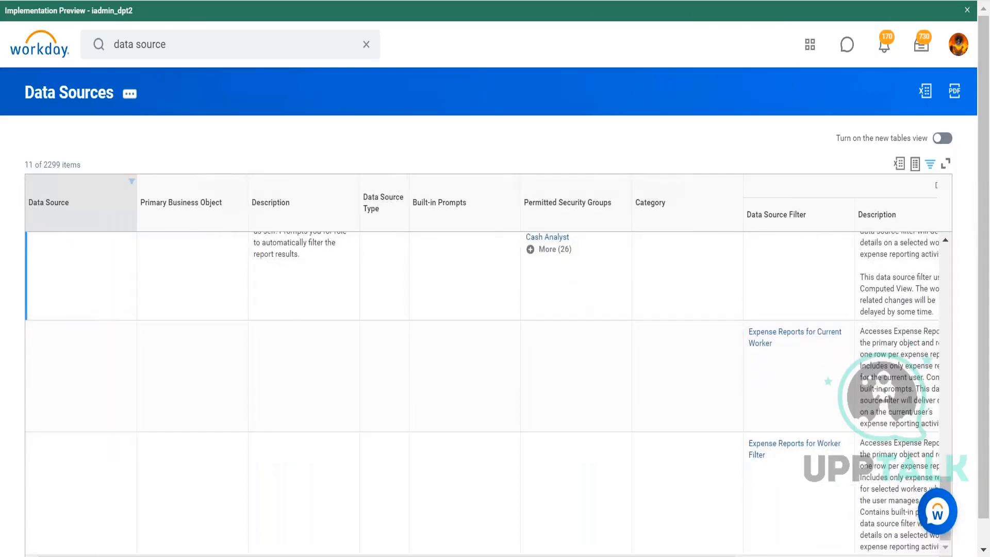
scroll(488, 391, up, 5)
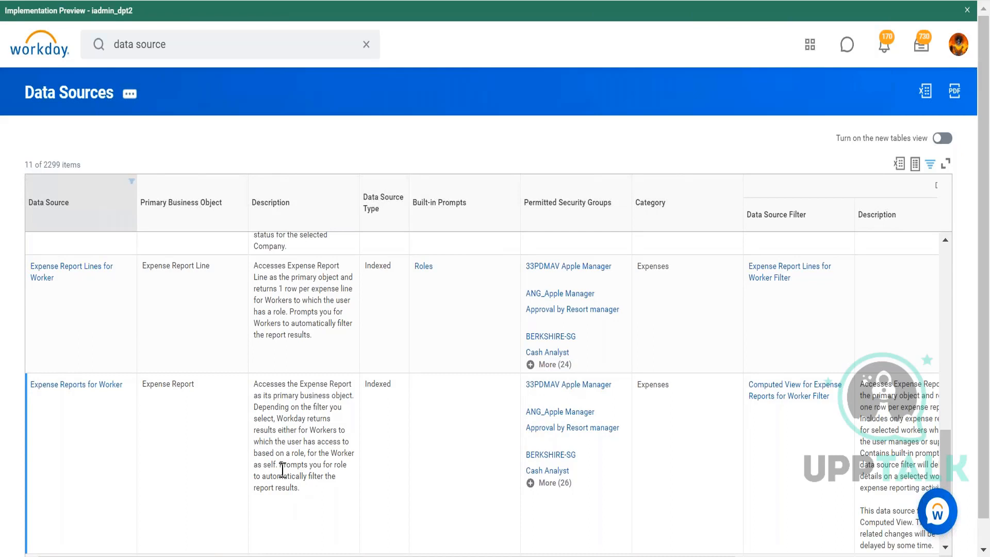
Remove all selected expense values from the Data Source column filter
click(93, 194)
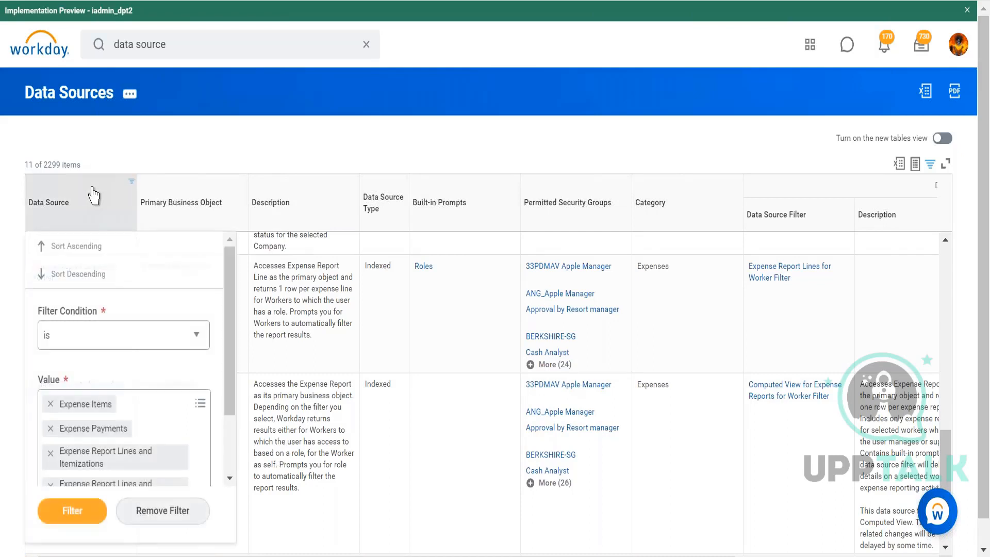
click(50, 404)
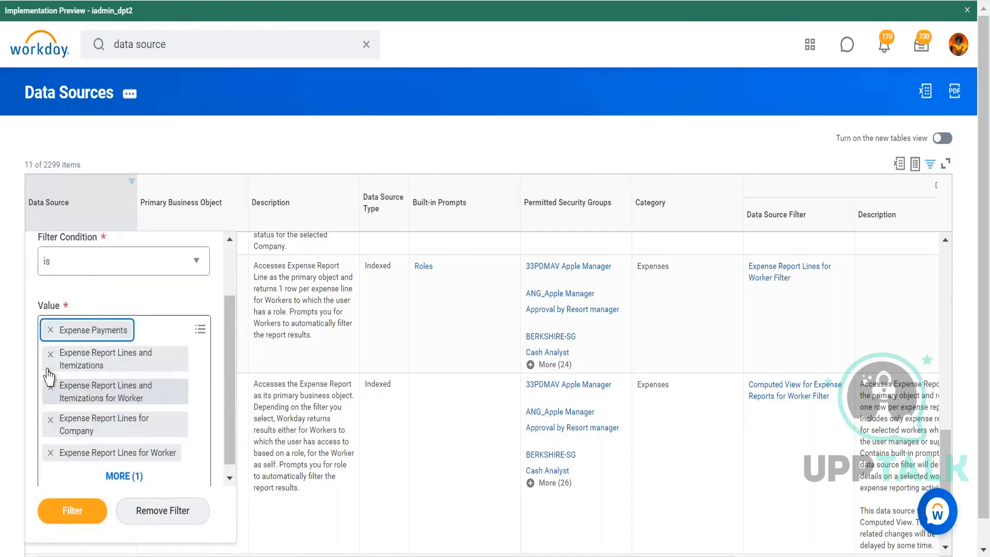
click(50, 329)
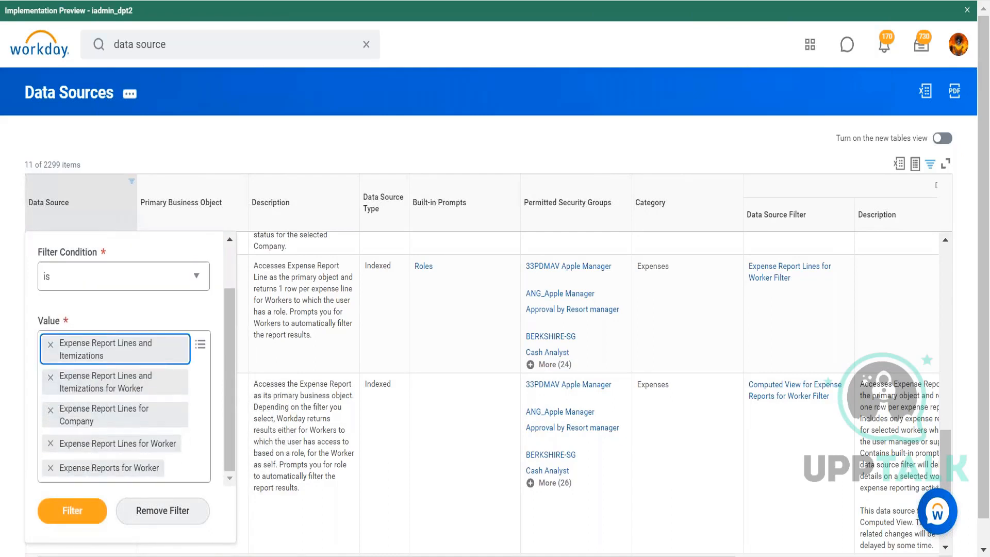
click(51, 344)
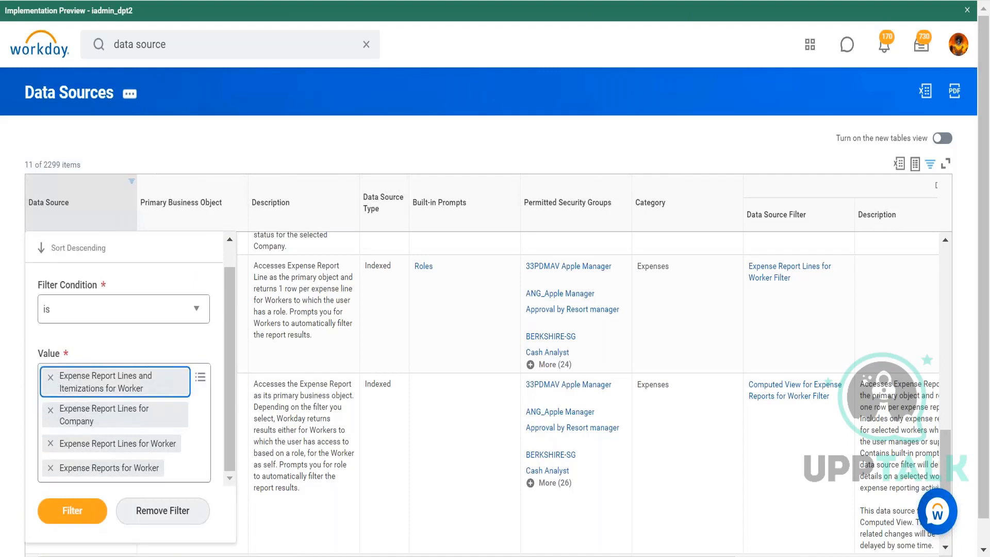
click(52, 382)
click(51, 409)
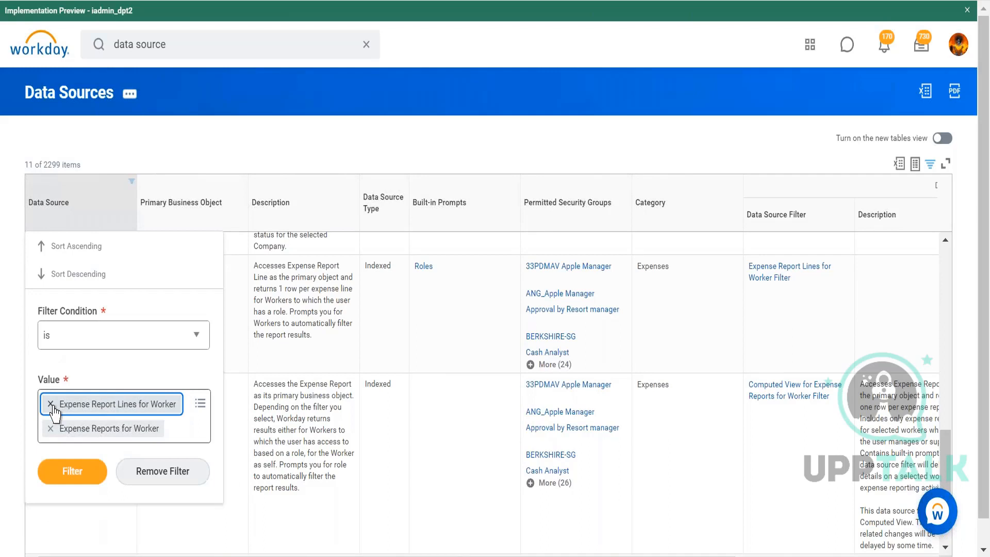
click(51, 404)
click(51, 403)
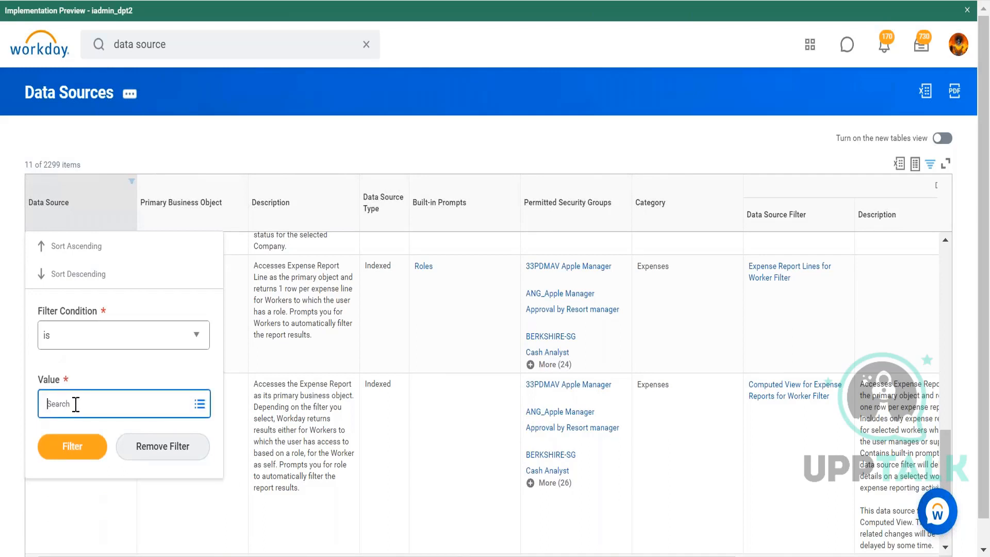
Search the Data Source filter values for worker and look through the matching data sources
click(88, 403)
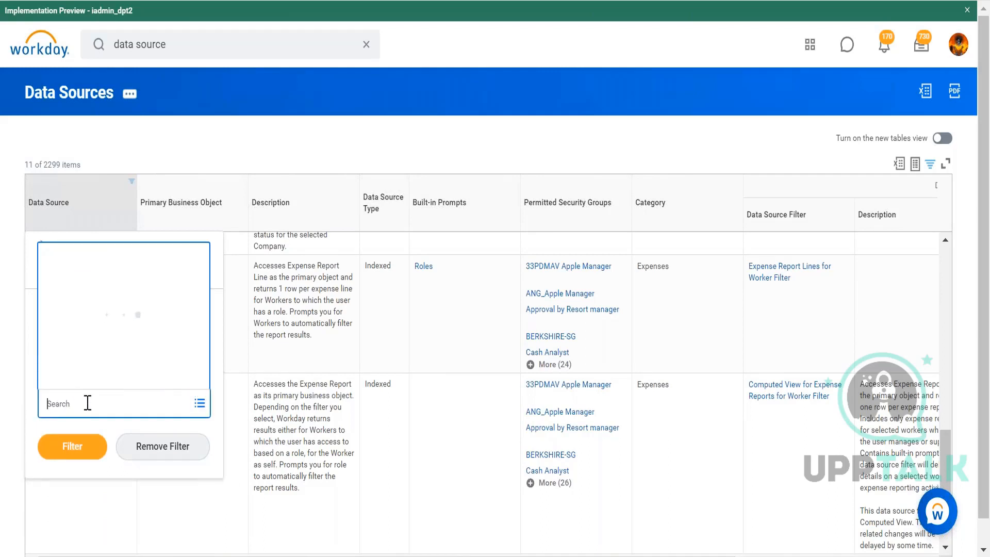
text(worker)
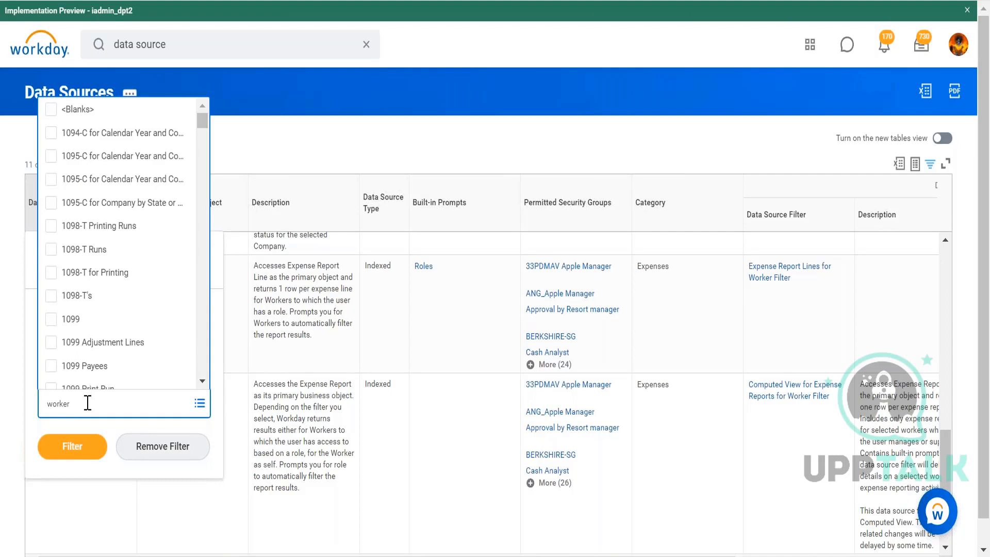
key(Return)
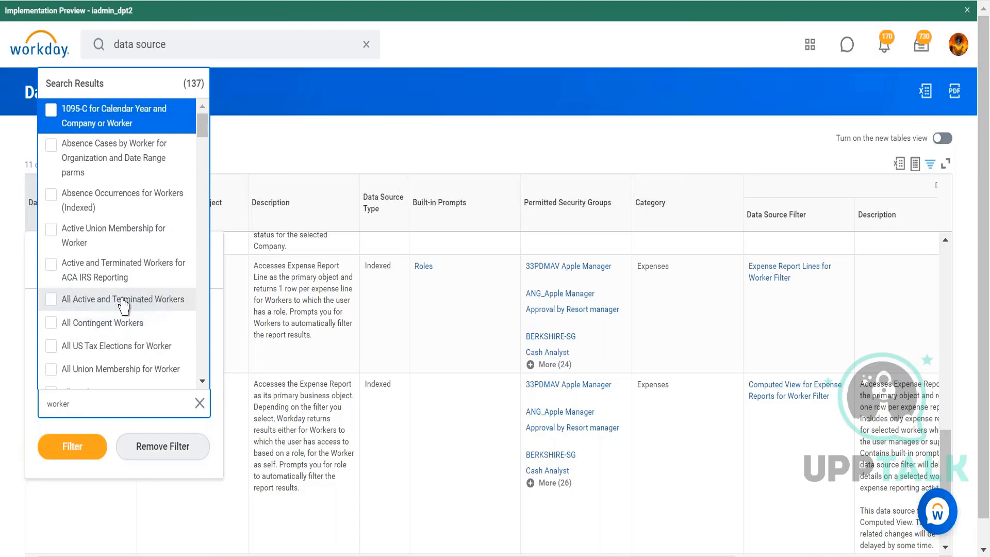
click(202, 383)
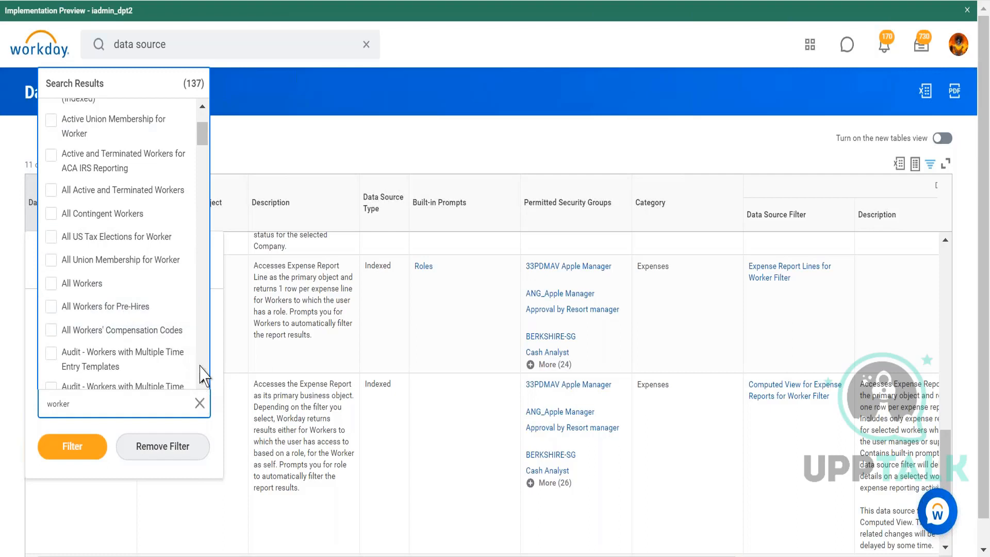
scroll(200, 368, down, 3)
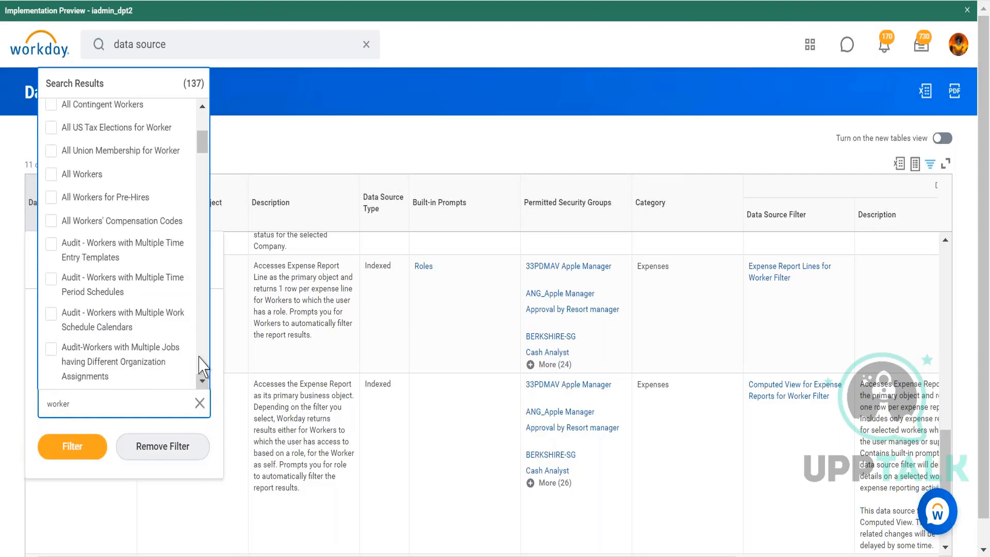
click(203, 104)
click(203, 105)
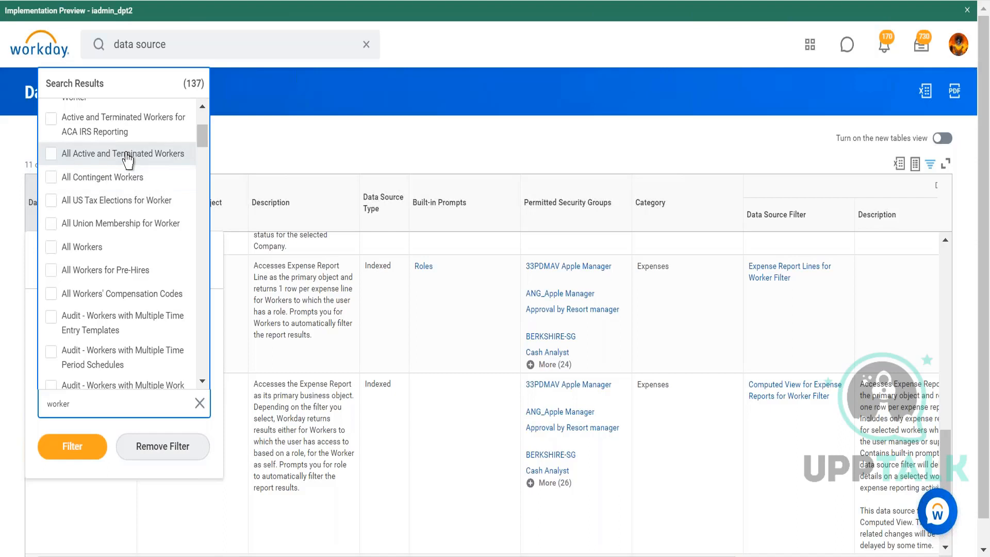
Select All Workers and All Active and Terminated Workers as the Data Source values and apply the filter
click(104, 251)
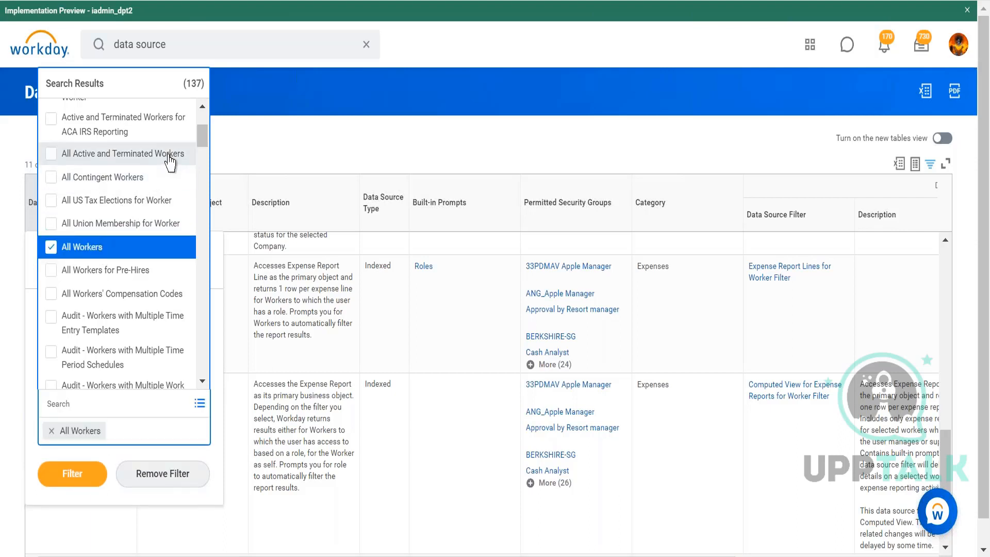
click(169, 156)
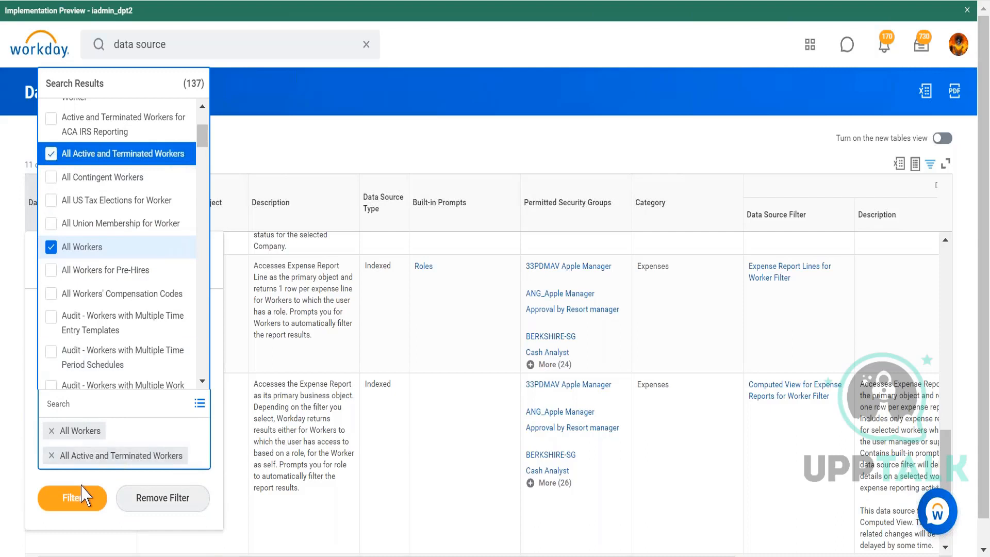
click(92, 499)
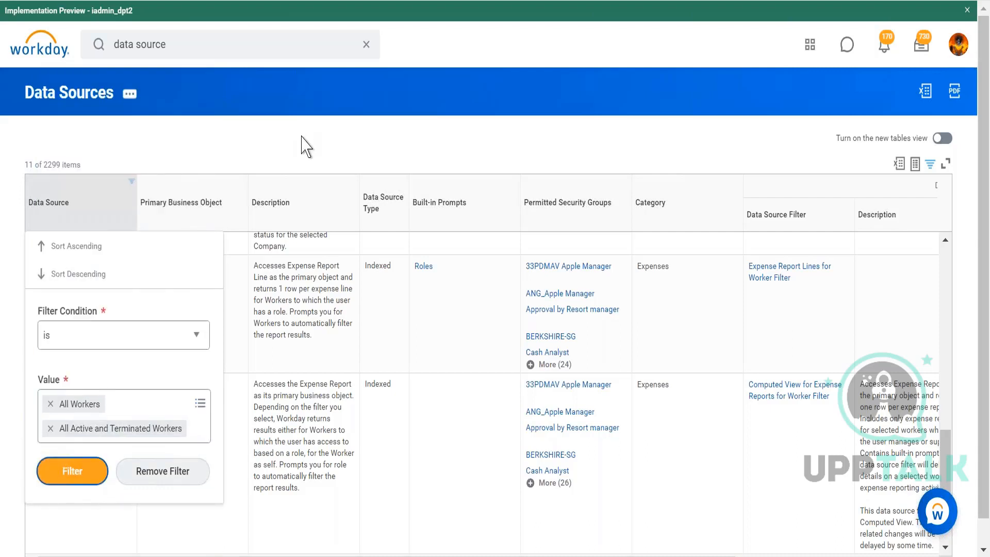
click(77, 473)
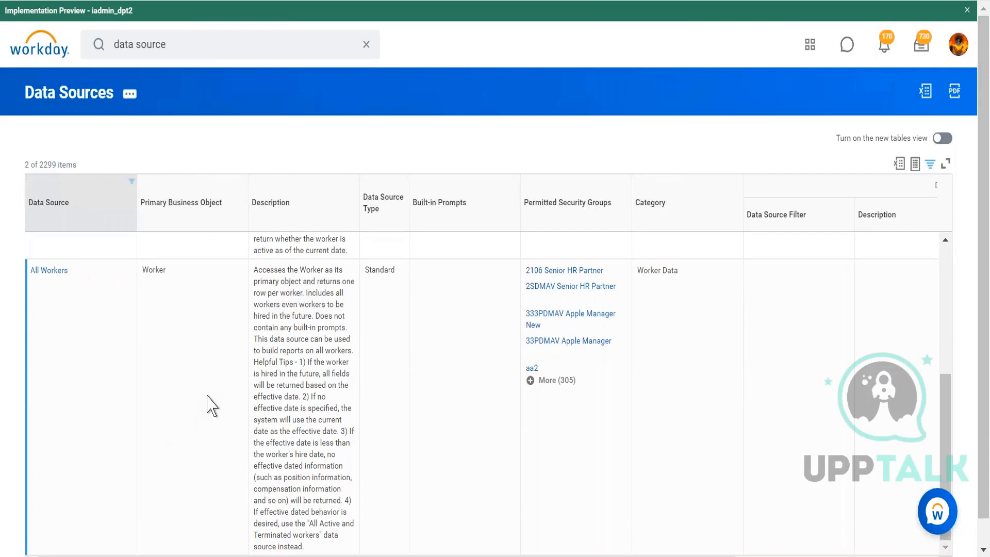
Compare the descriptions, types and built-in prompts of the All Active and Terminated Workers and All Workers data sources
scroll(209, 405, up, 5)
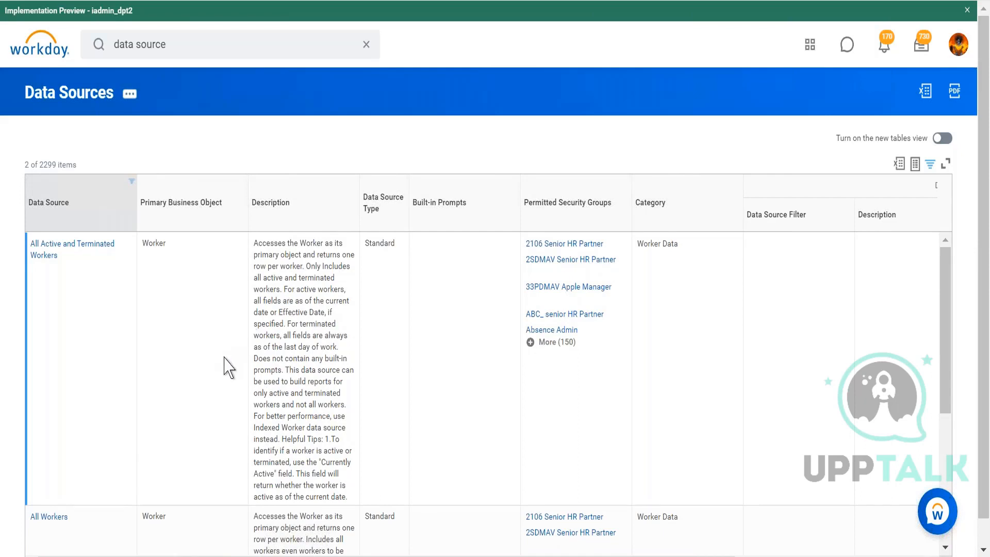
scroll(226, 367, down, 1)
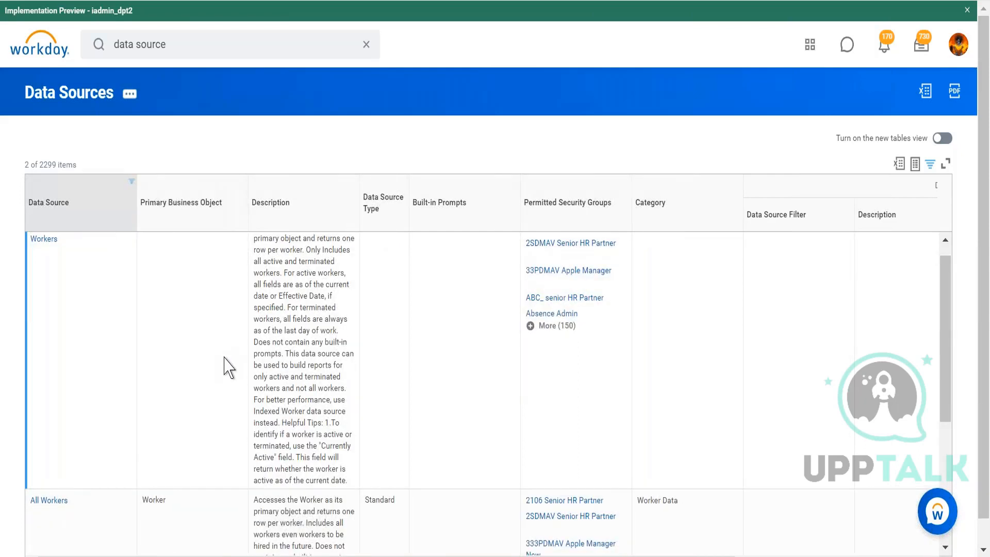
scroll(225, 367, down, 2)
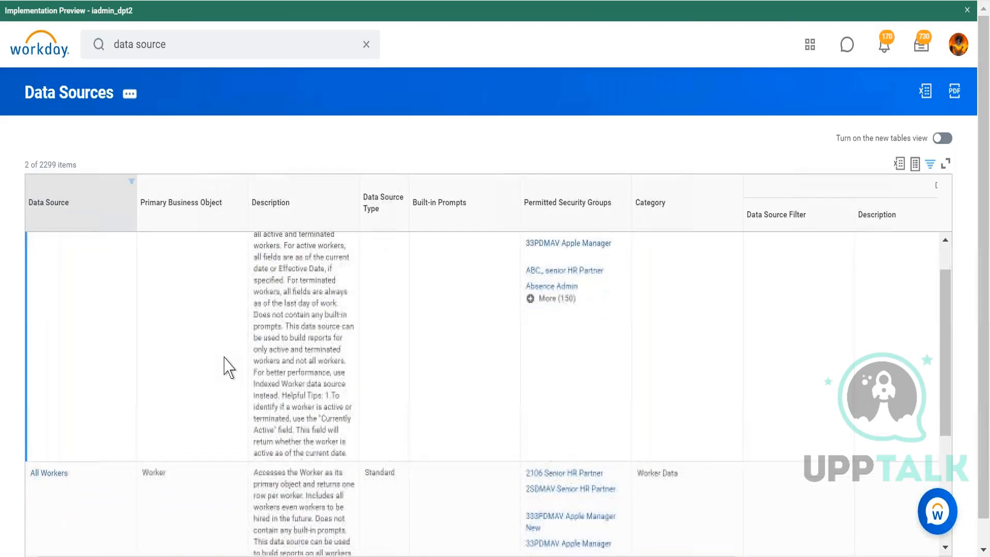
scroll(225, 367, down, 6)
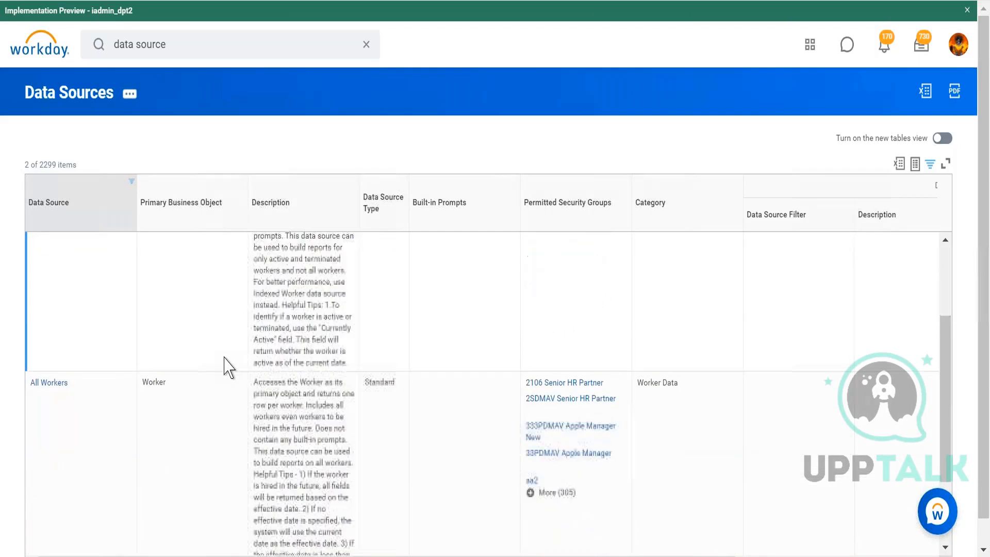
scroll(225, 367, down, 5)
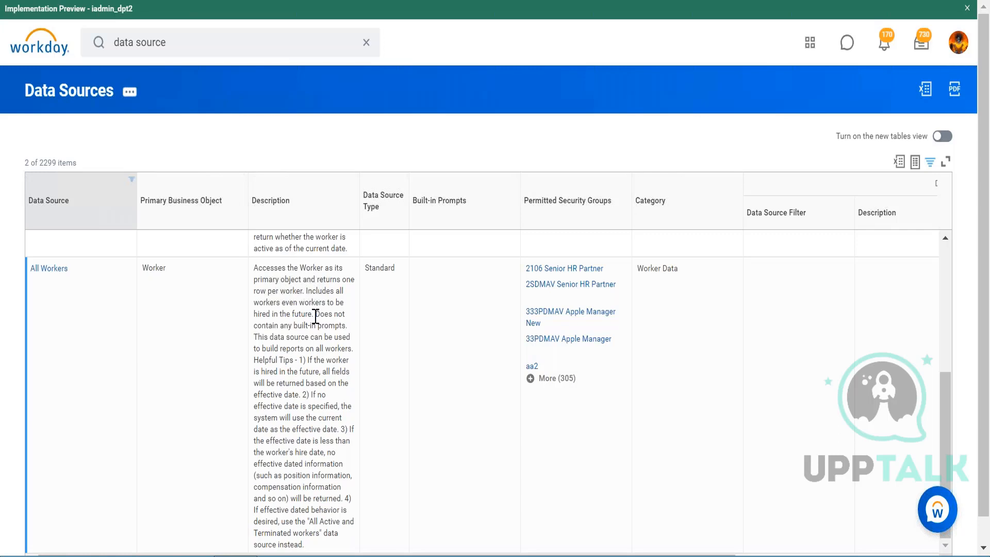
Clear both worker values from the Data Source filter and search its values for all employees
click(105, 204)
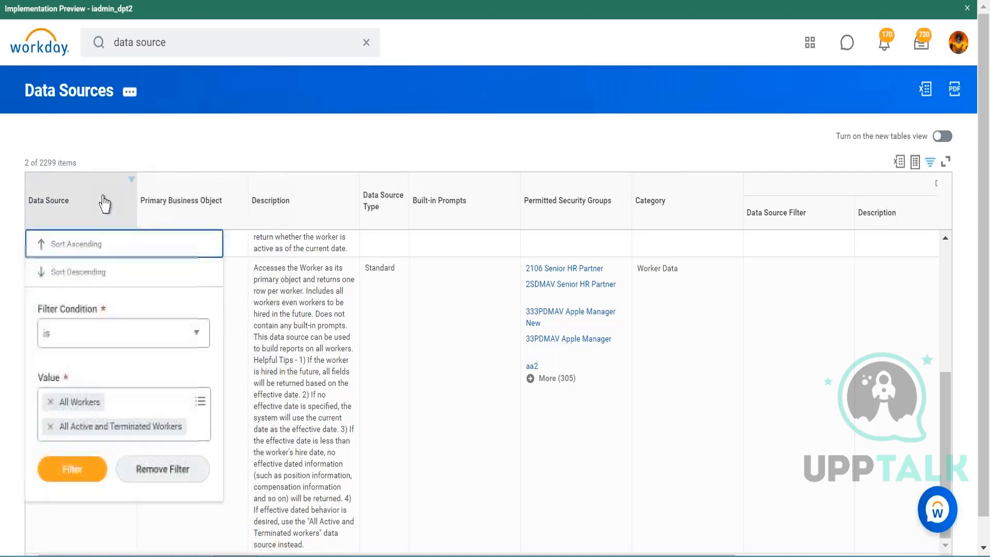
click(51, 402)
click(51, 403)
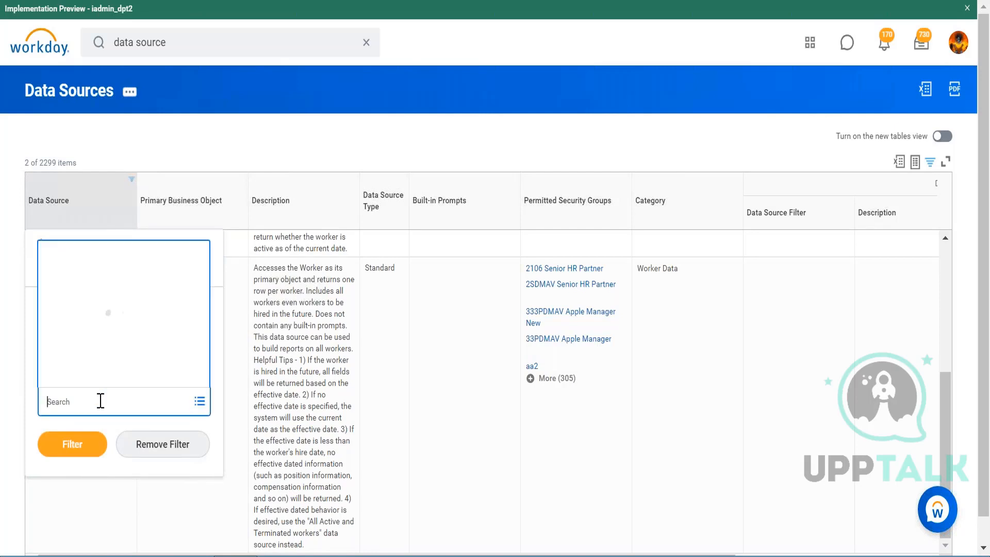
text(all employee)
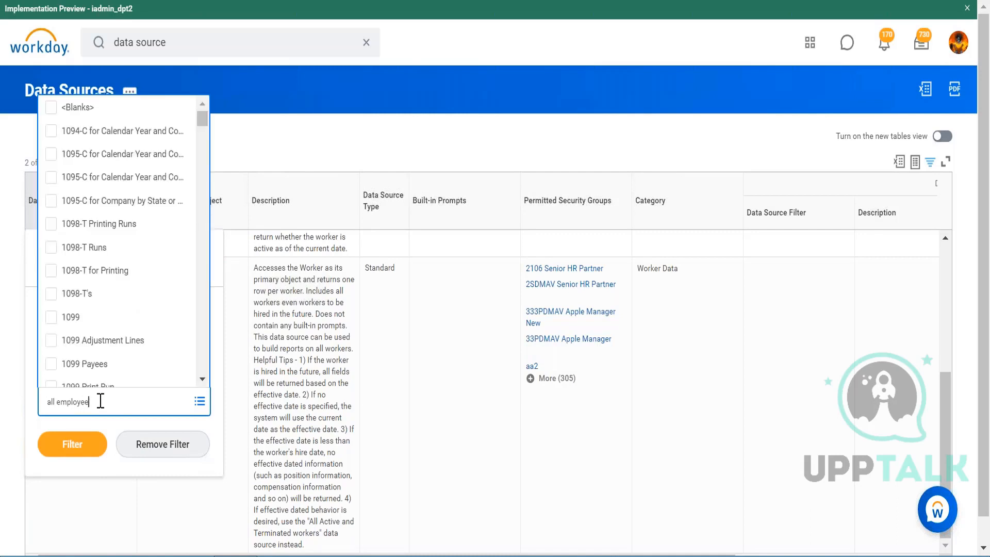
text(s)
Search Workday for create custom report and open the Create Custom Report task
click(189, 46)
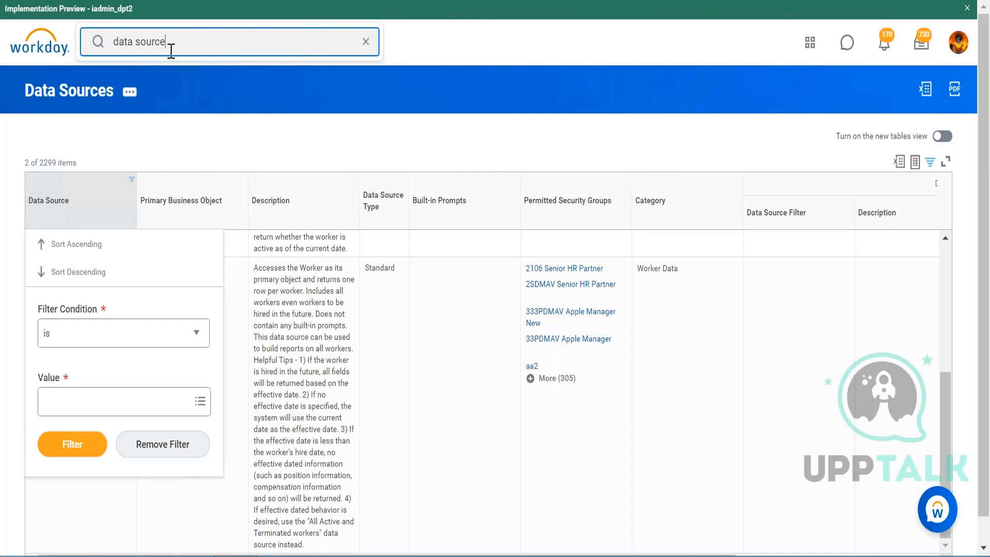
click(366, 39)
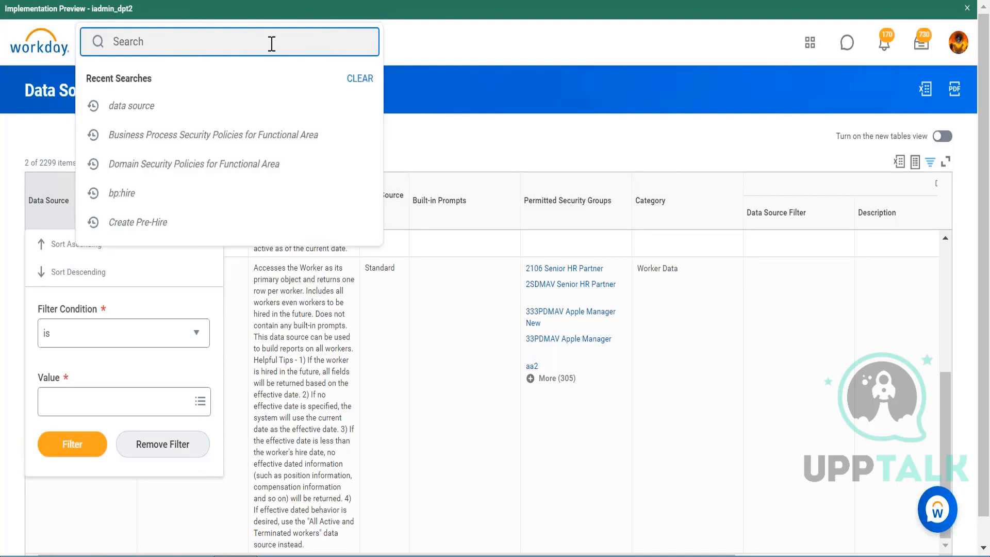
text(create custom report)
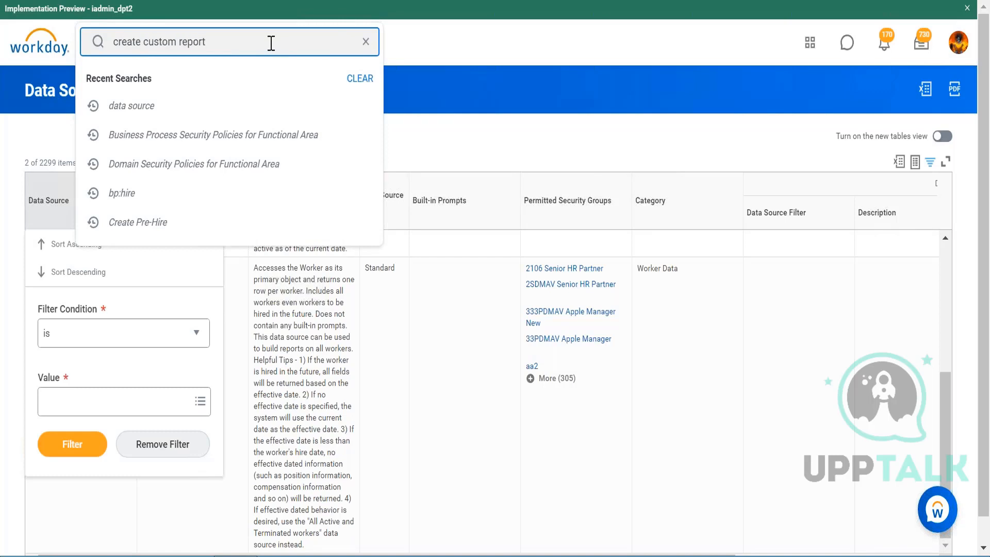
key(Return)
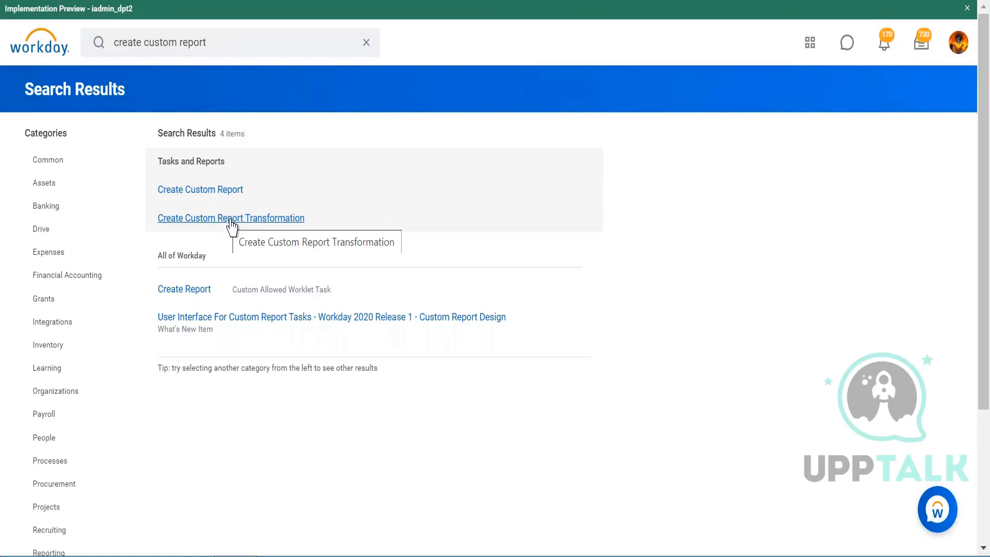
click(223, 200)
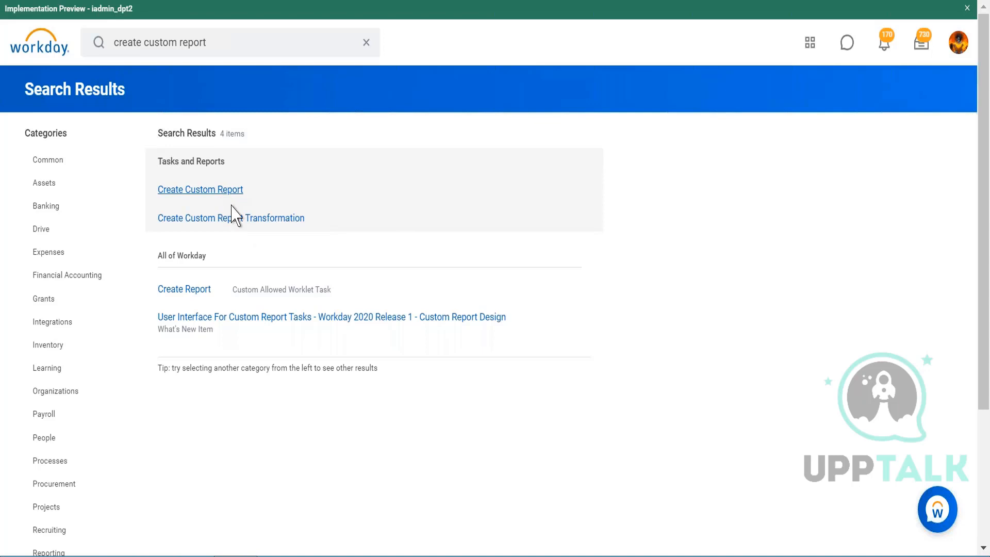
Name the report Cr Expense report for workers and set its report type to Advanced
click(230, 143)
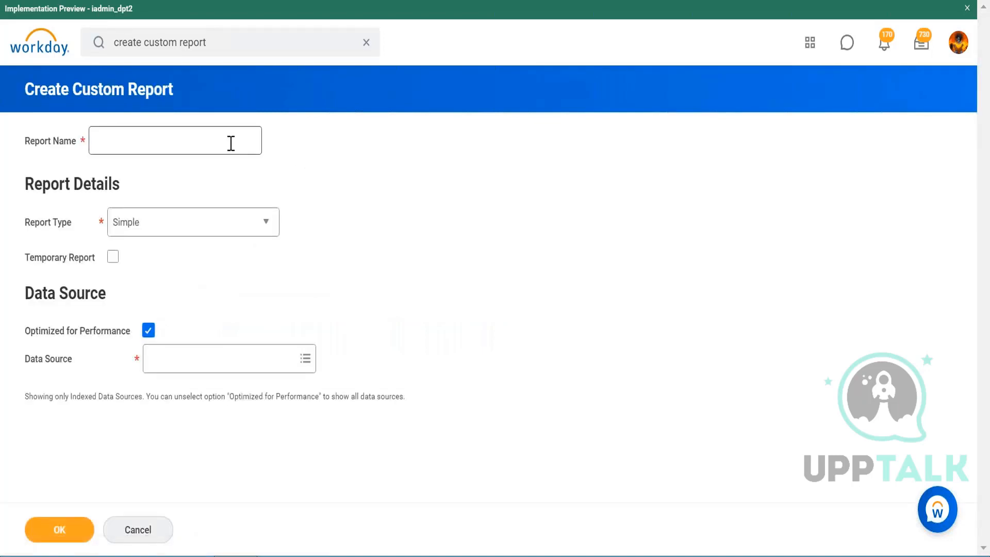
text(Cr)
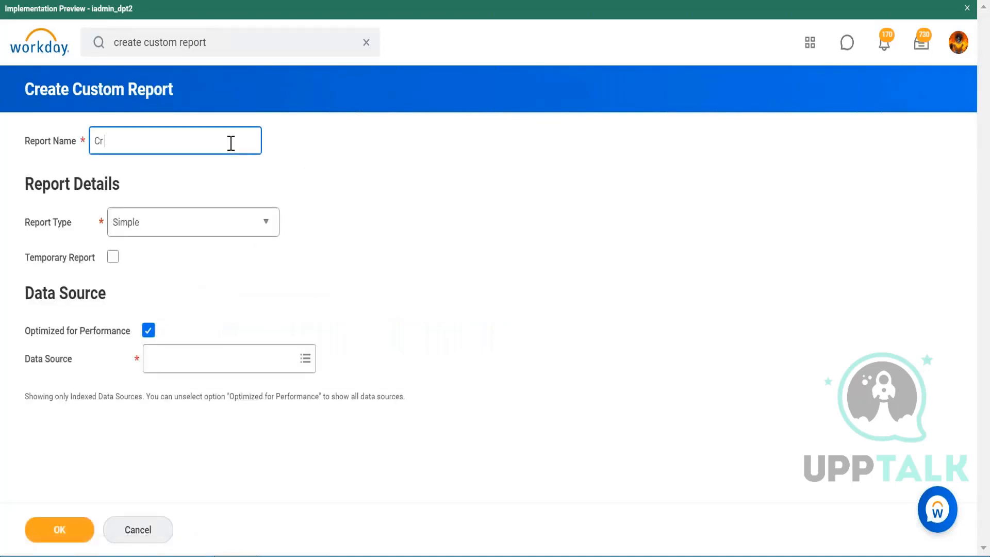
text( Expense report for workers)
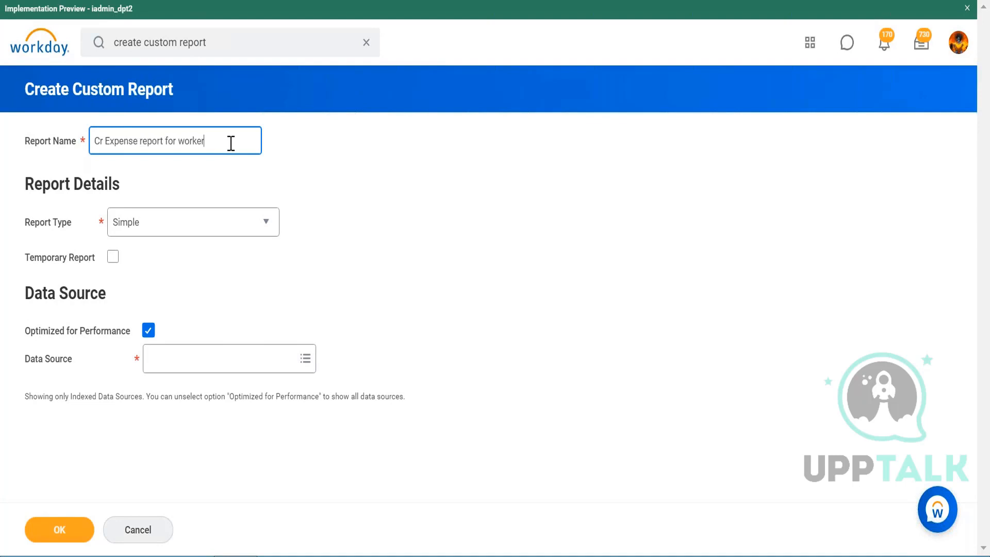
click(214, 227)
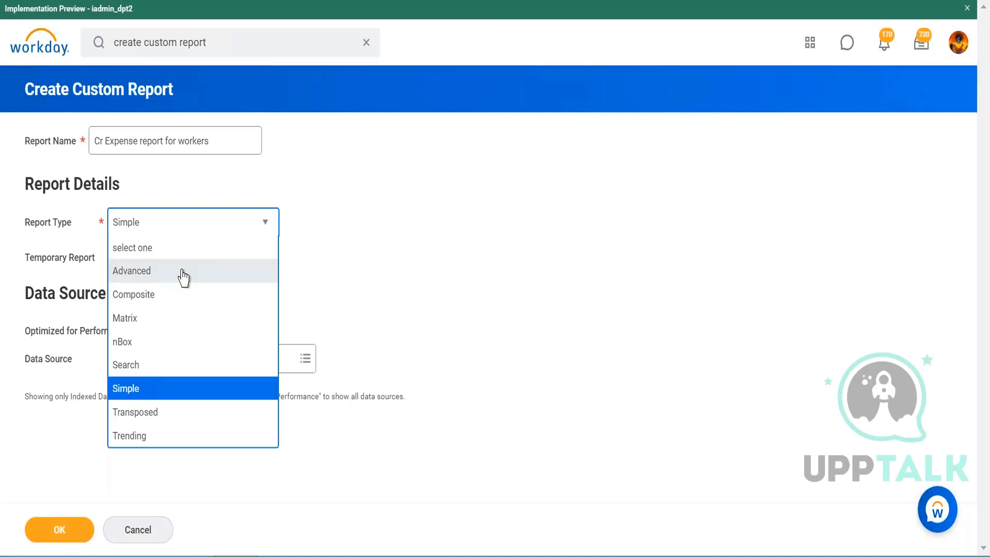
click(183, 274)
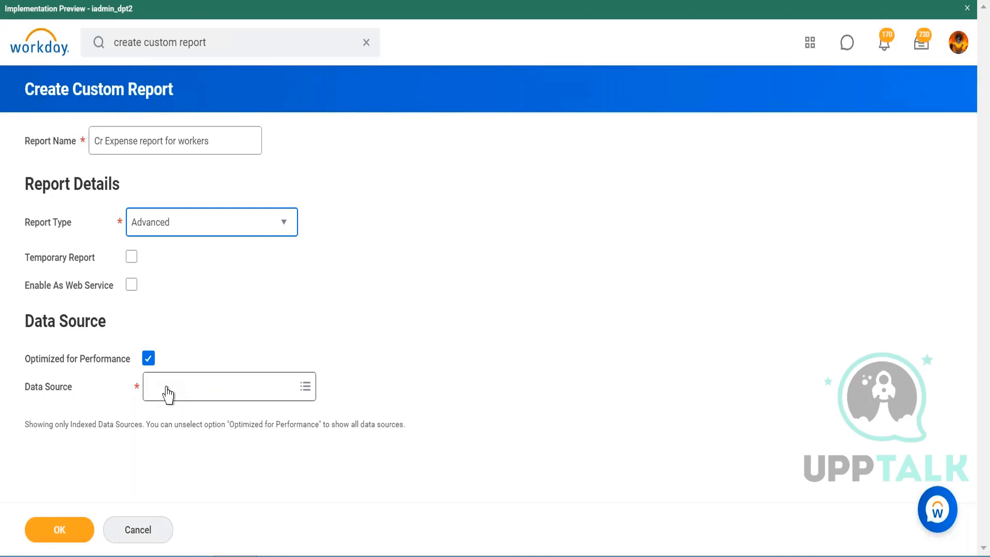
Turn off Optimized for Performance so that non-indexed data sources can be selected
click(166, 387)
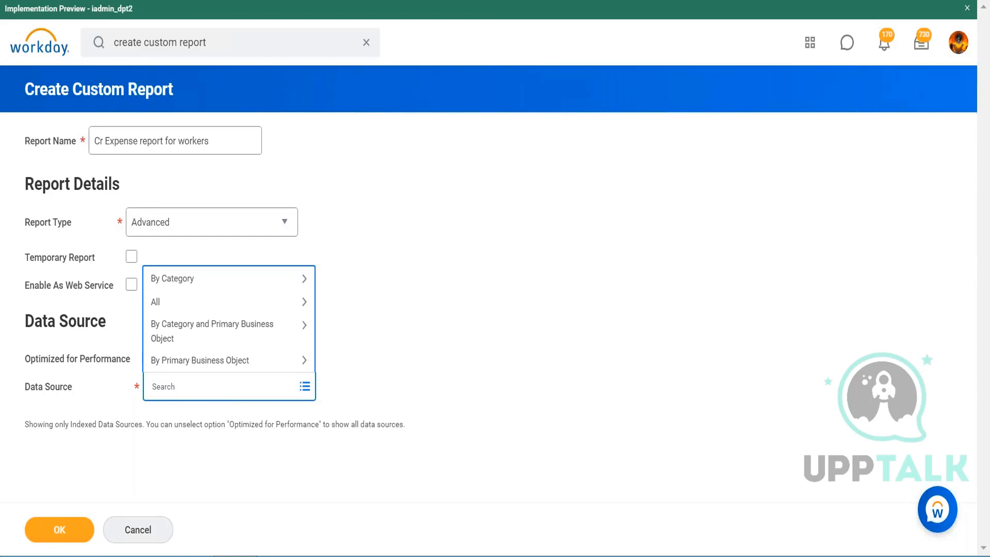
click(393, 323)
click(149, 357)
Search for active worker, select All Active and Terminated Workers as the data source, and create the custom report
click(181, 400)
text(act)
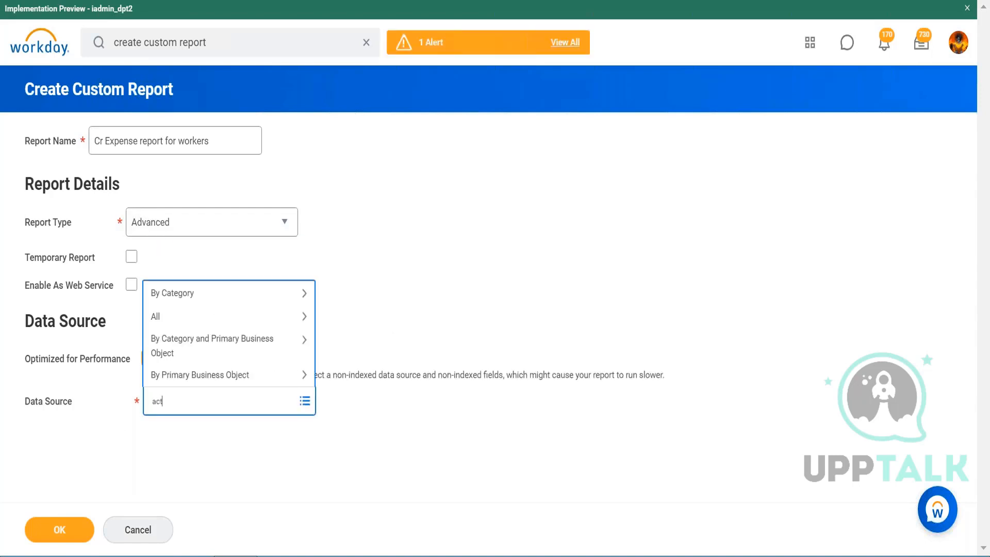
text(ive worker)
key(Return)
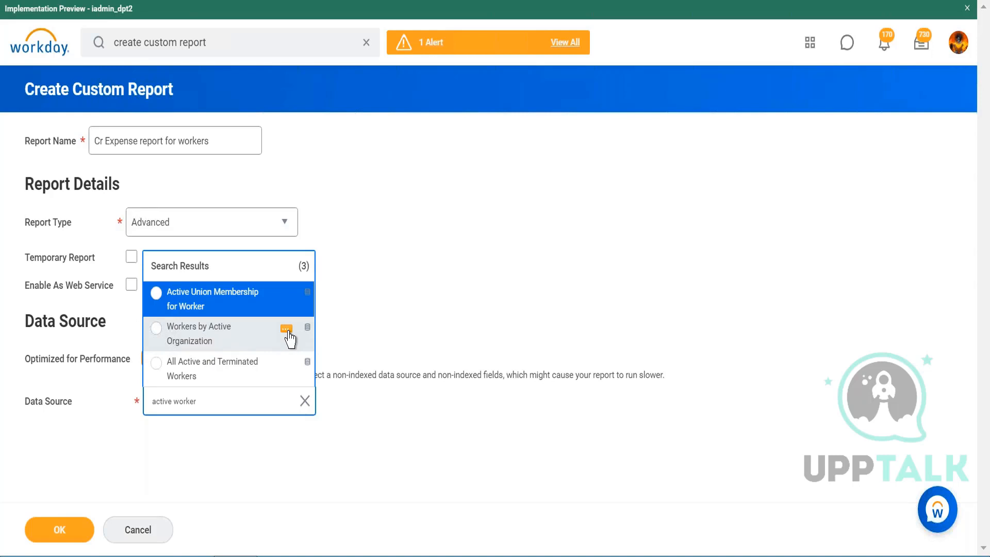
click(199, 382)
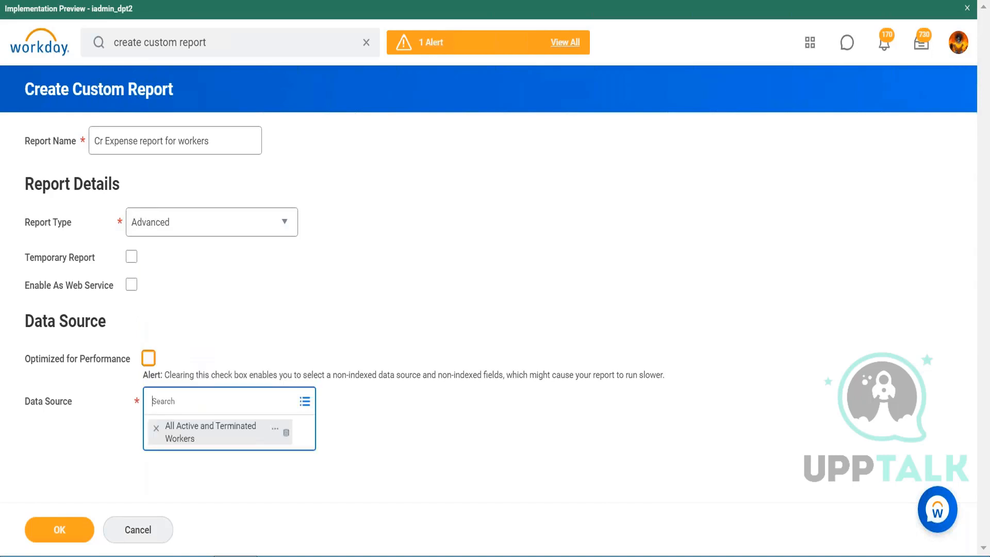
click(59, 530)
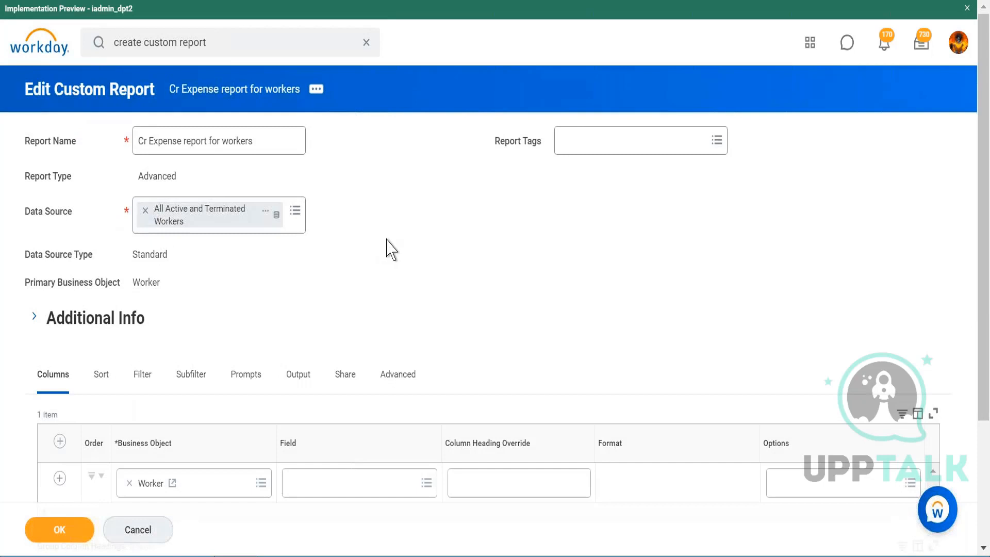
scroll(372, 246, down, 2)
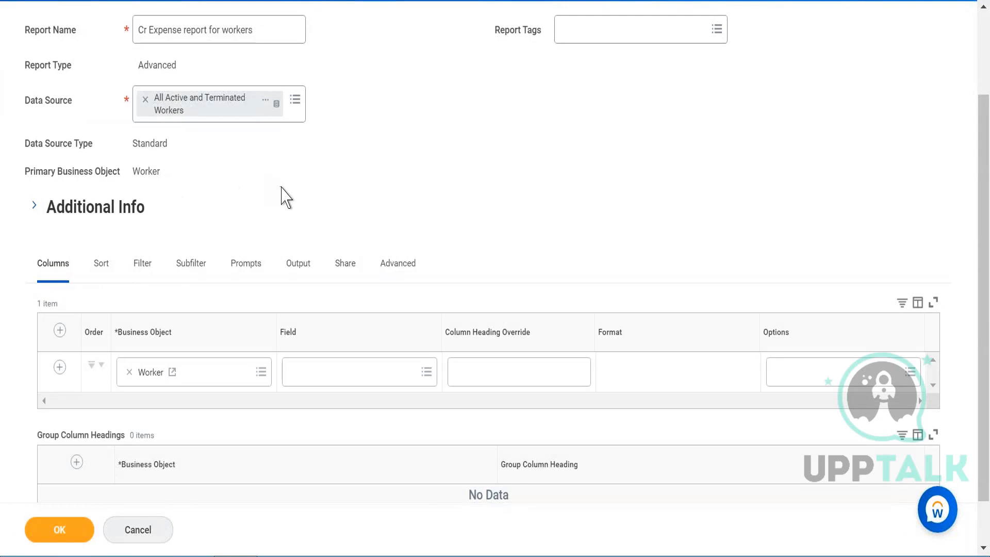
scroll(285, 197, down, 1)
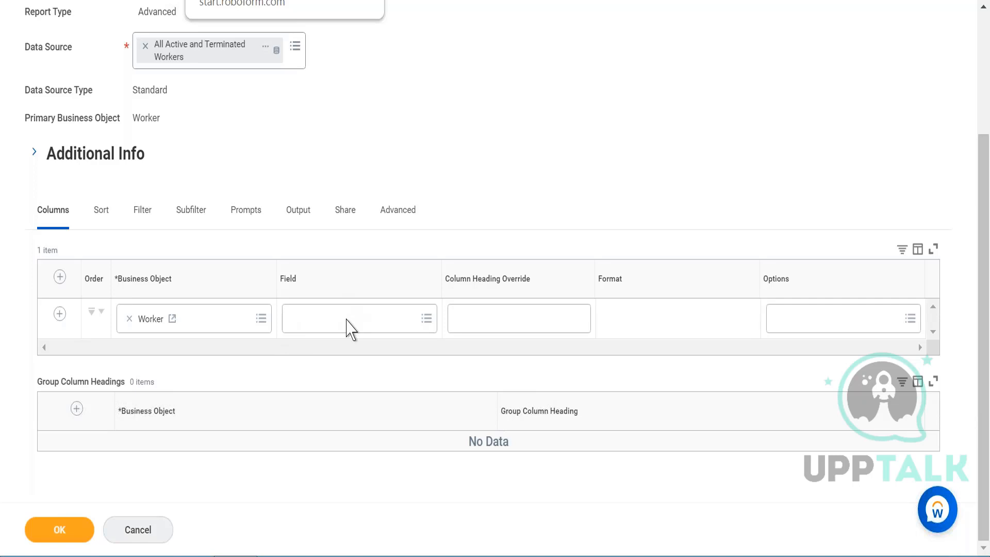
Search the first column's Worker fields for name and examine the available name fields
click(358, 317)
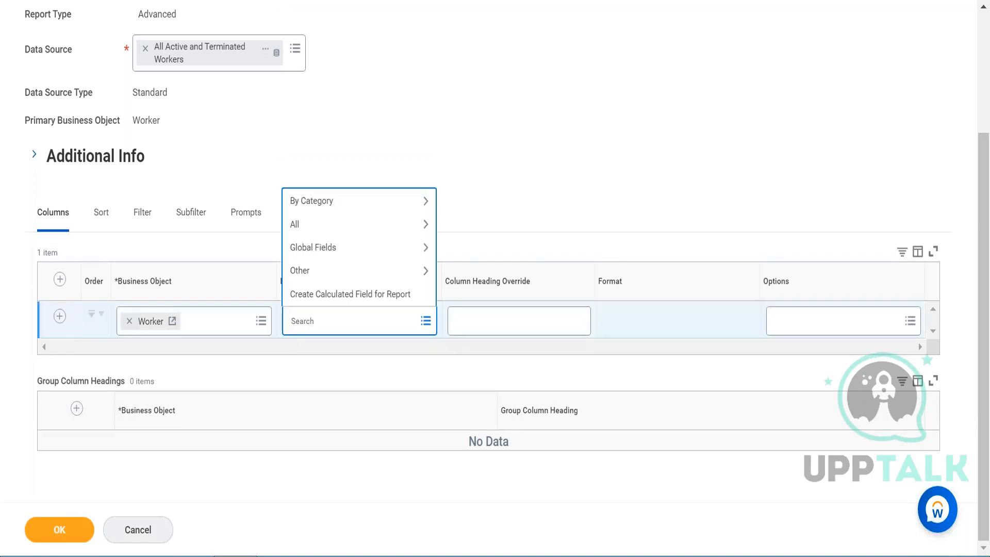
text(name)
key(Return)
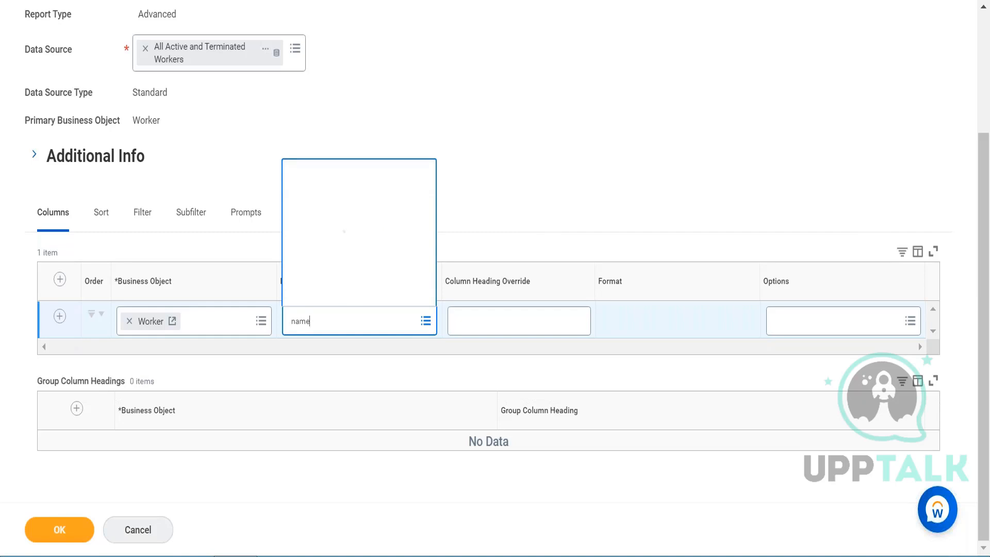
mouse_move(394, 76)
mouse_move(392, 159)
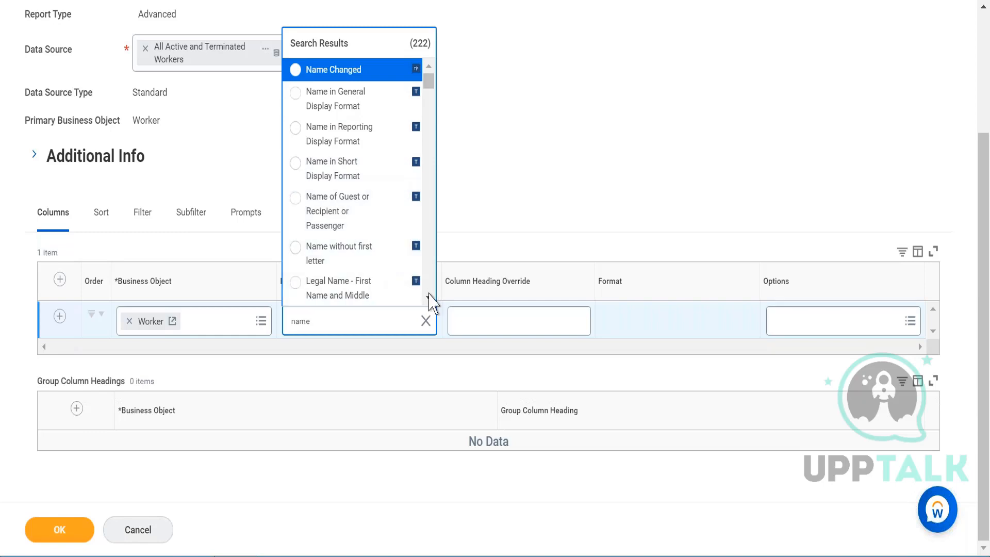
scroll(428, 301, down, 3)
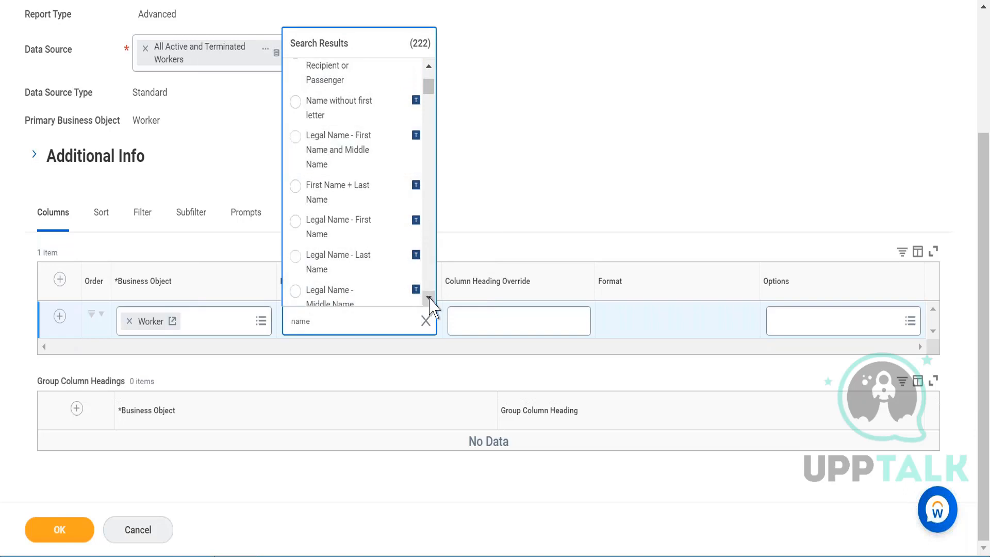
scroll(429, 302, down, 4)
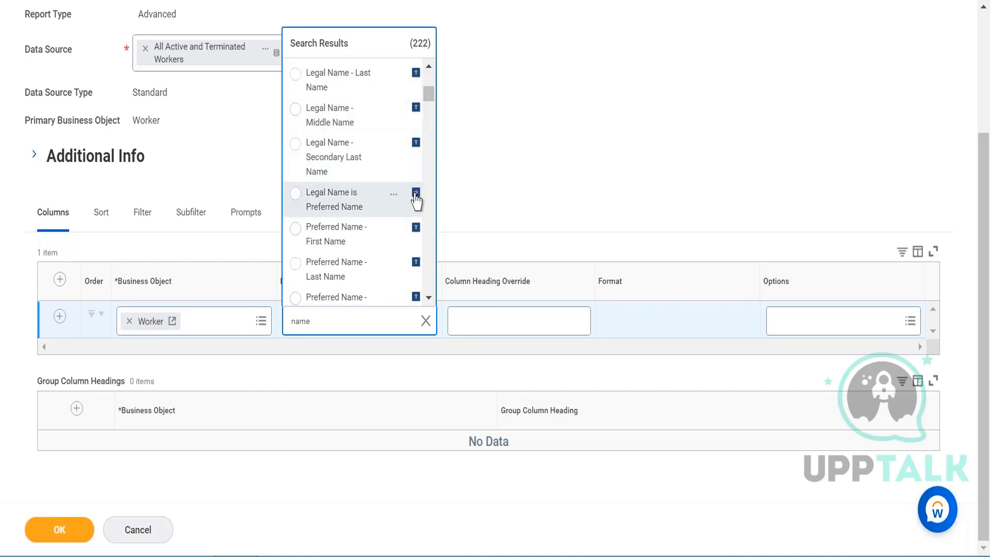
click(429, 298)
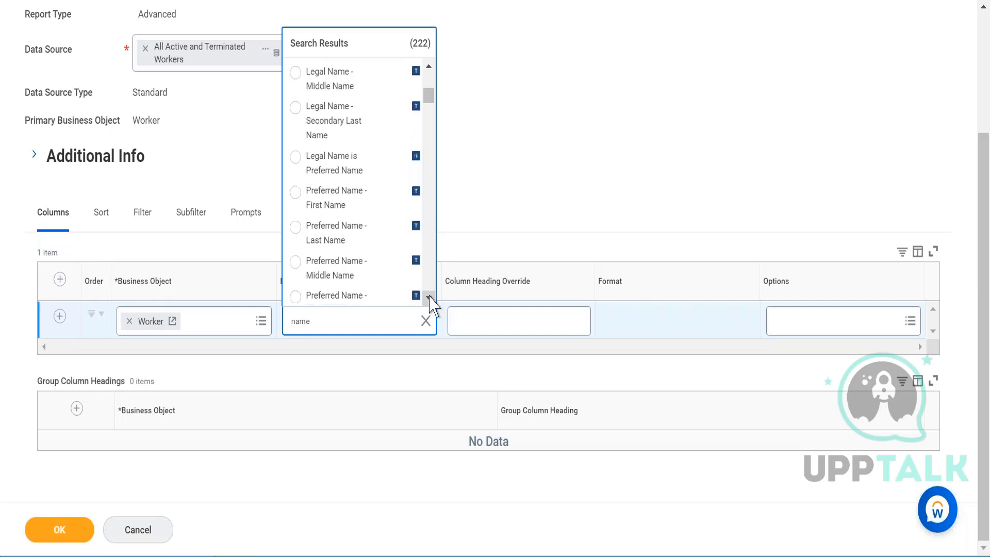
click(429, 297)
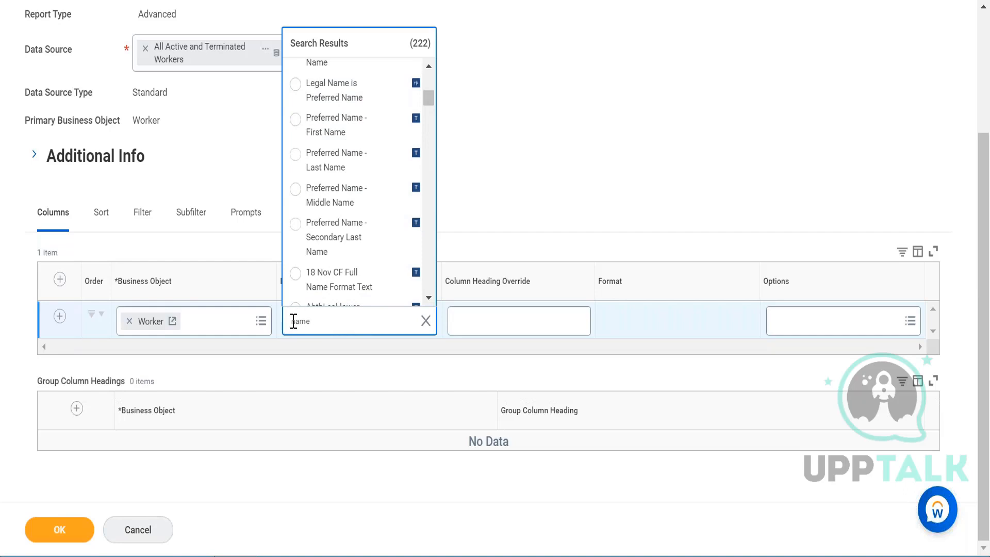
Search for legal name, review the Legal Name field's details, and choose it as the first Worker column
text(legs)
key(BackSpace)
text(al)
key(Return)
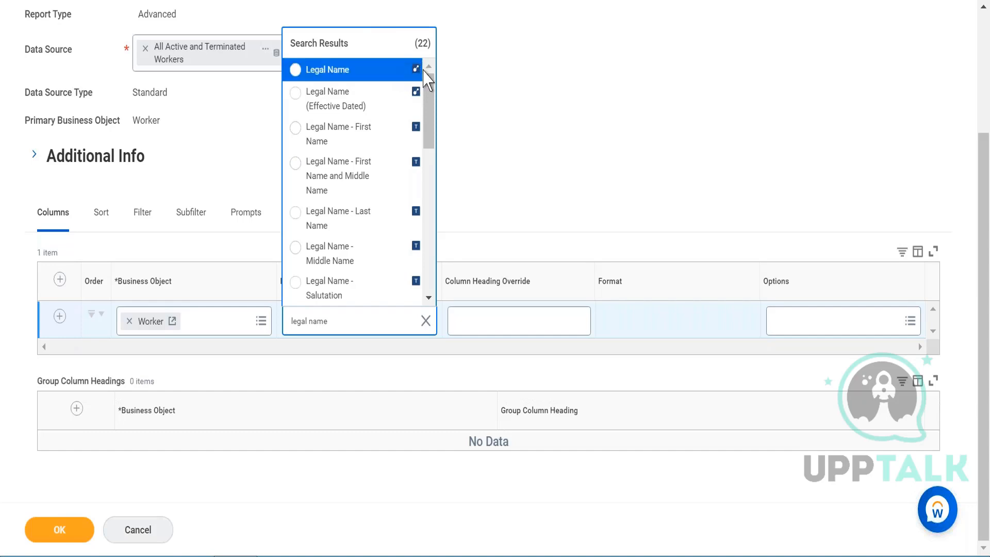
click(395, 74)
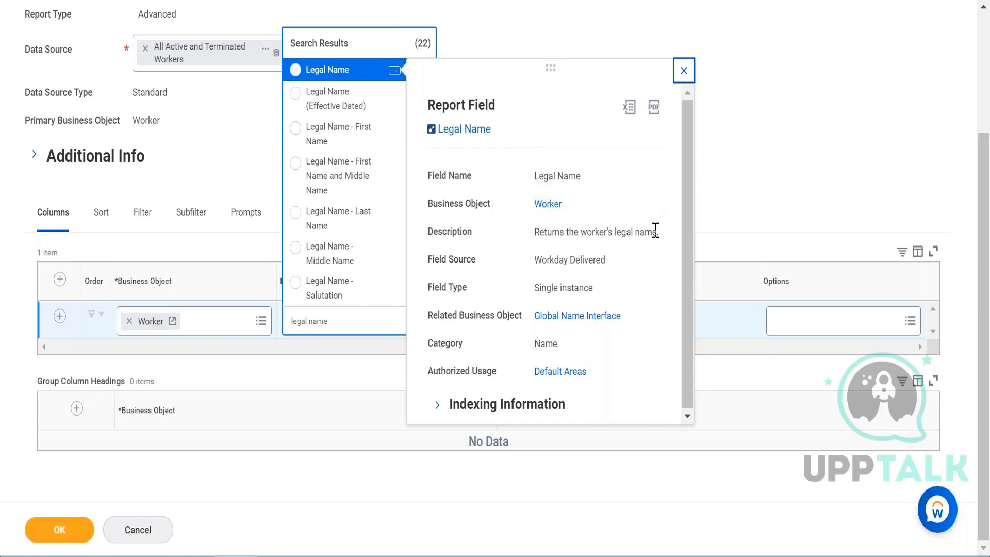
click(351, 71)
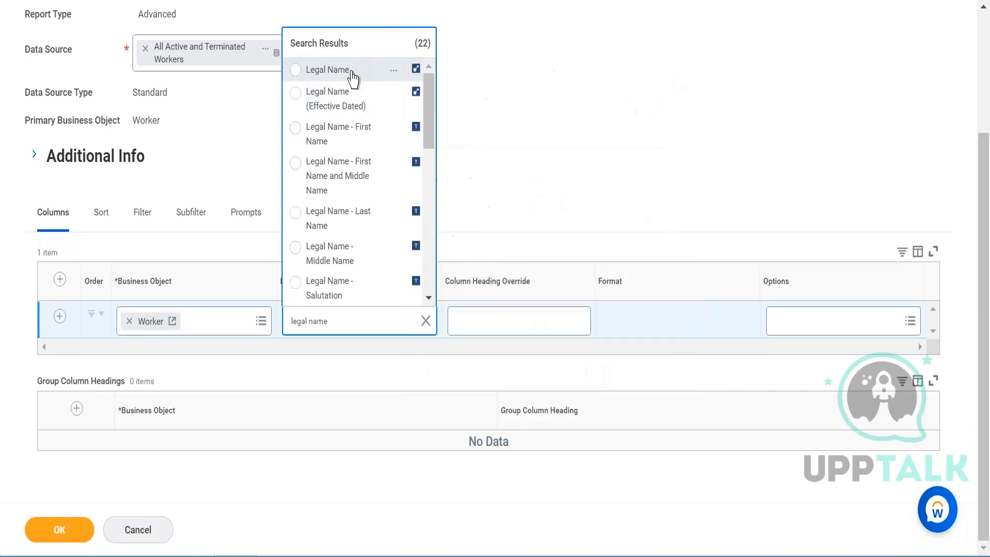
Add a second Worker column row and search its available fields for hire date
click(60, 317)
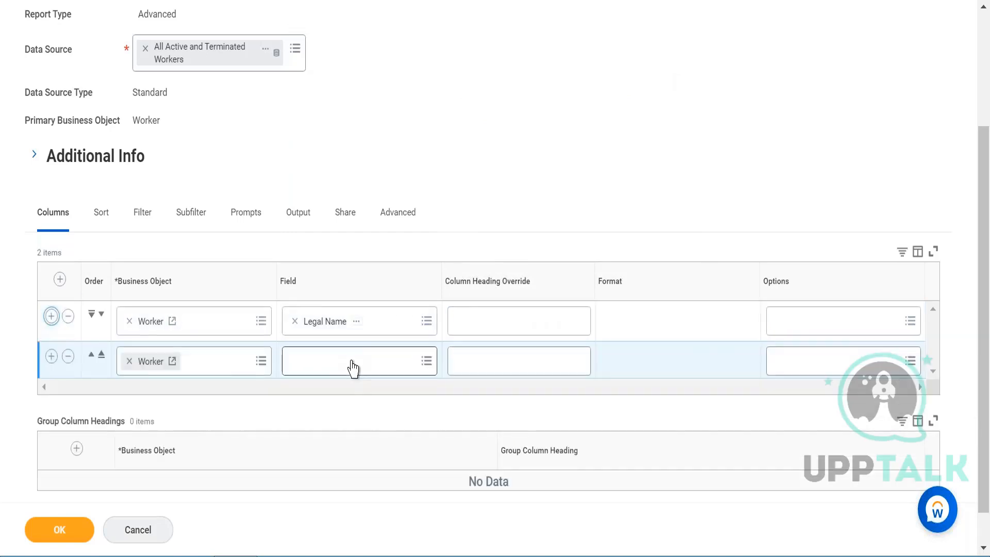
click(351, 364)
text(h)
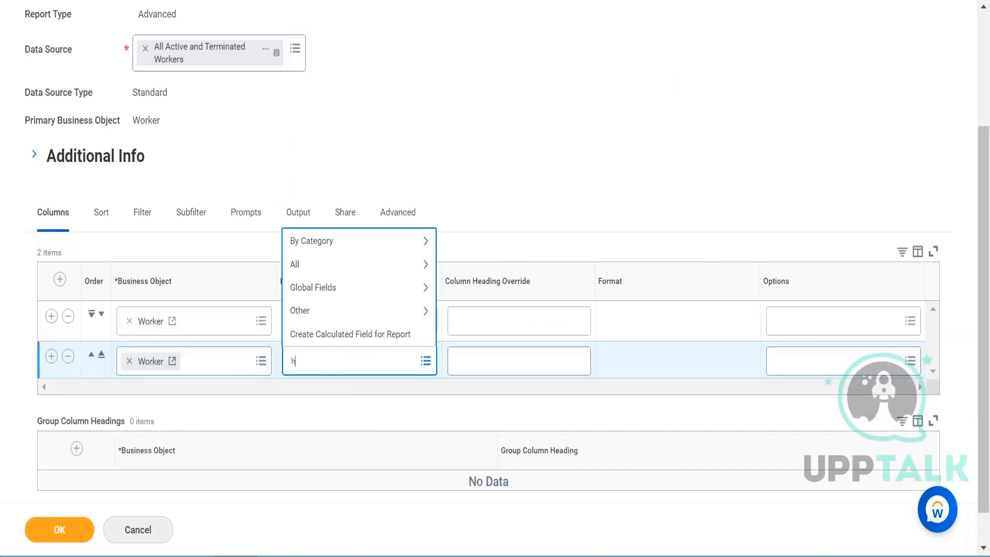
text(ire date)
key(Return)
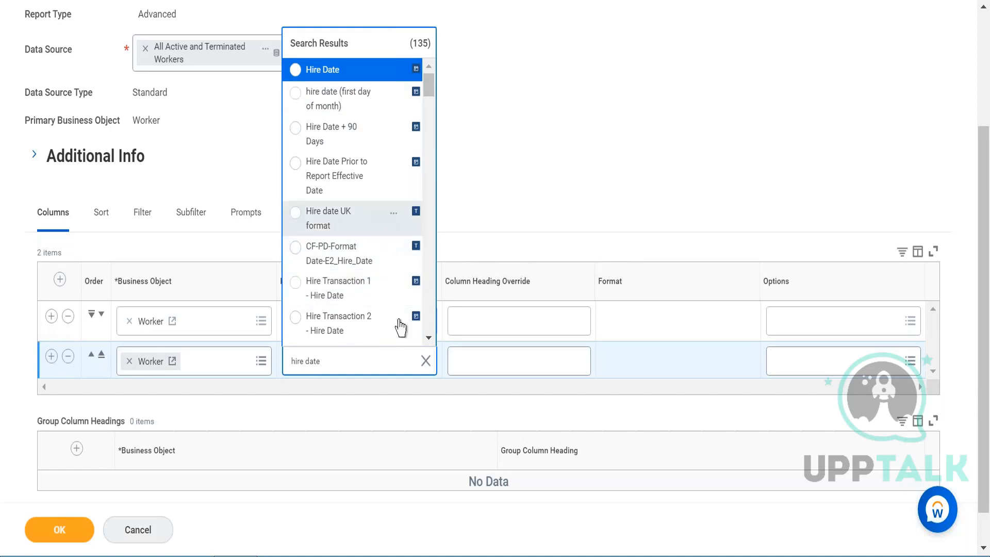
Examine the hire date search results for alternative and calculated date fields
click(429, 338)
click(429, 337)
click(428, 338)
click(428, 337)
click(429, 338)
click(428, 338)
click(428, 338)
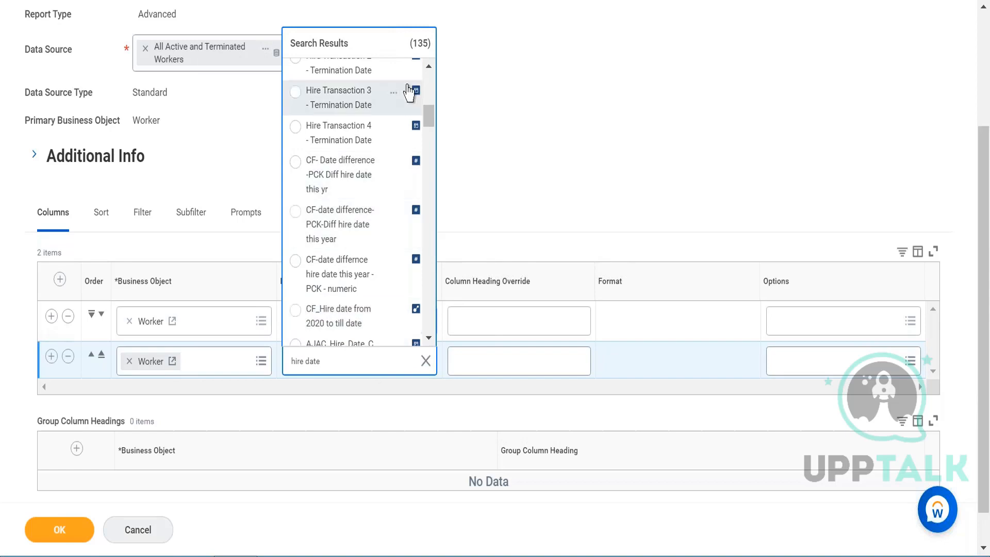
click(428, 67)
click(429, 67)
click(429, 67)
click(428, 67)
click(428, 67)
click(429, 67)
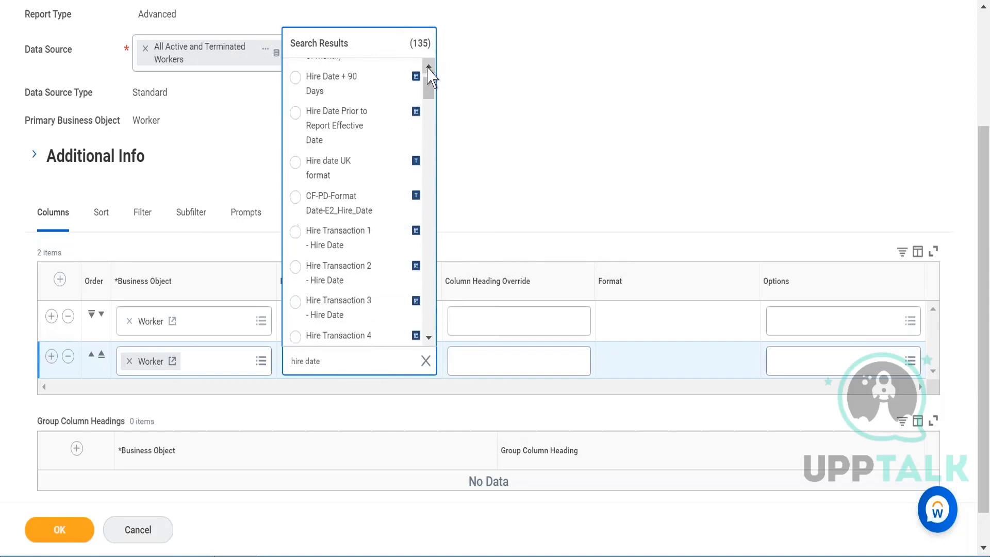
click(428, 67)
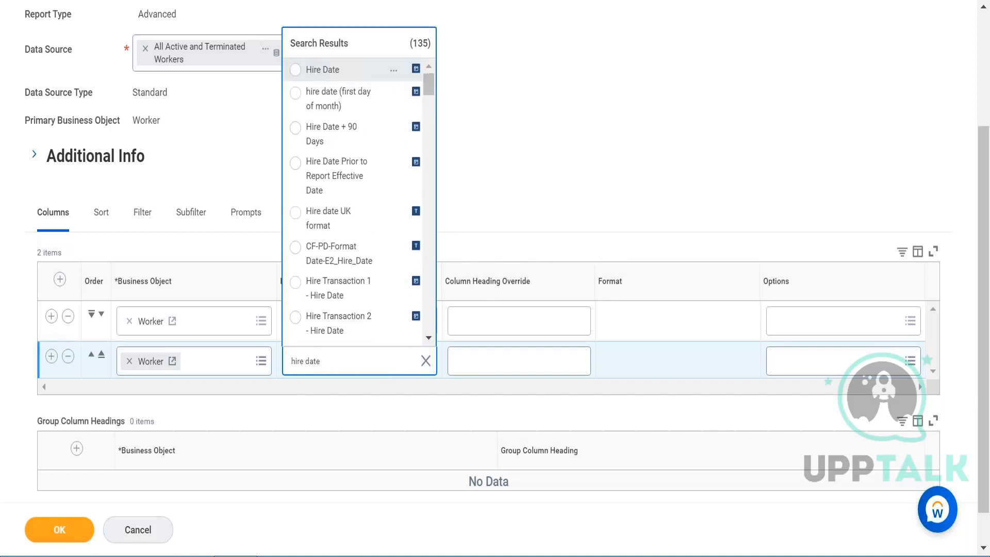
Choose Hire Date as the second column's field and review the field's details
click(322, 69)
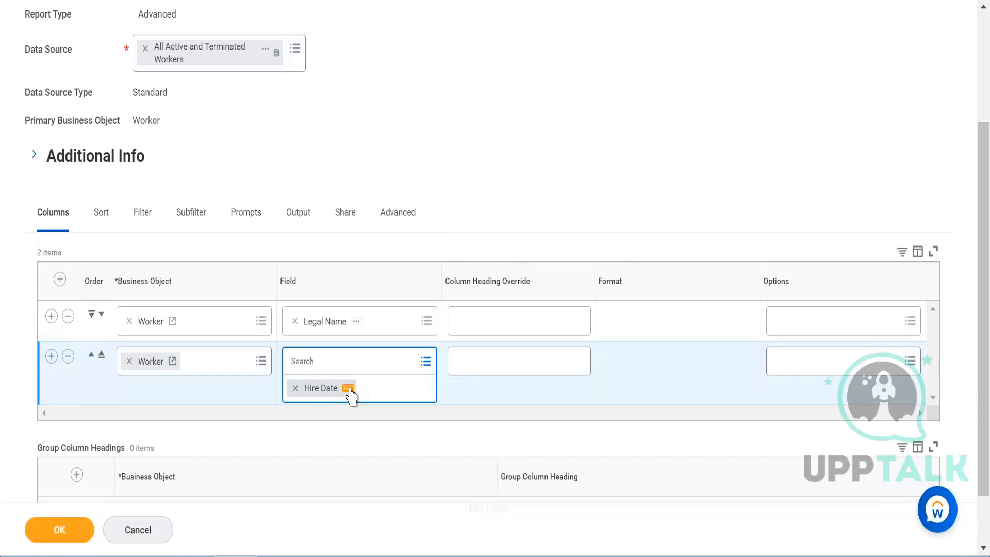
click(349, 389)
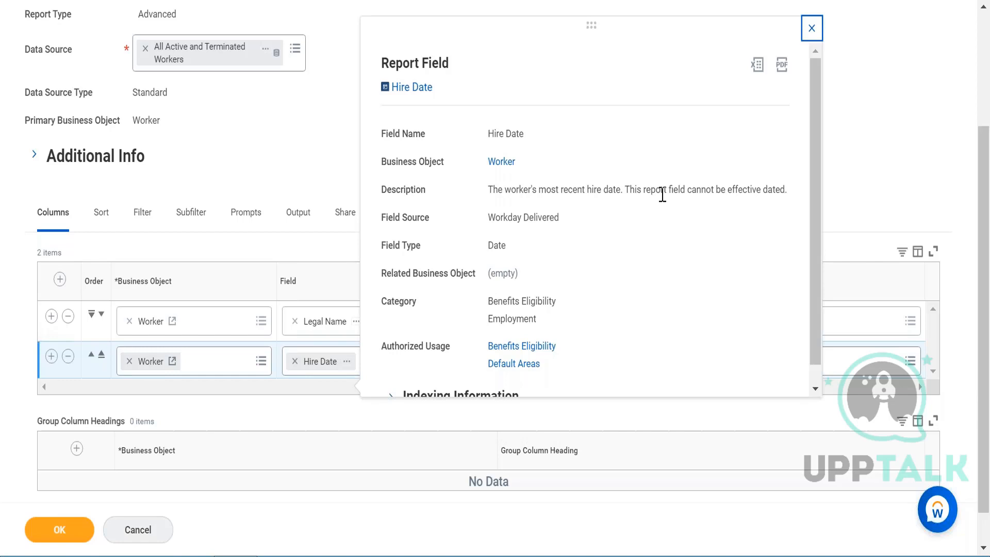
click(51, 358)
Add a third Worker column using the Employee Type field, checking the field's details before choosing it
click(52, 358)
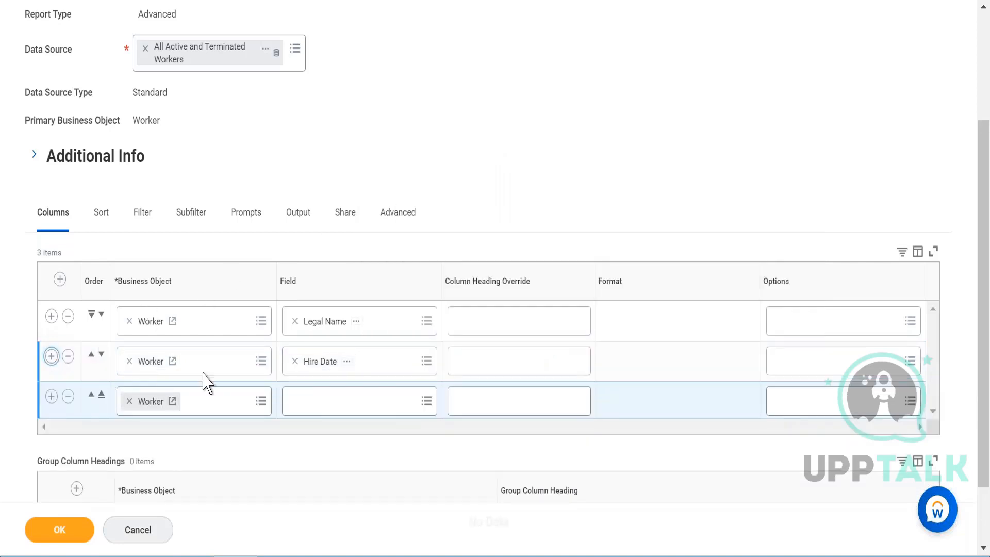
click(308, 404)
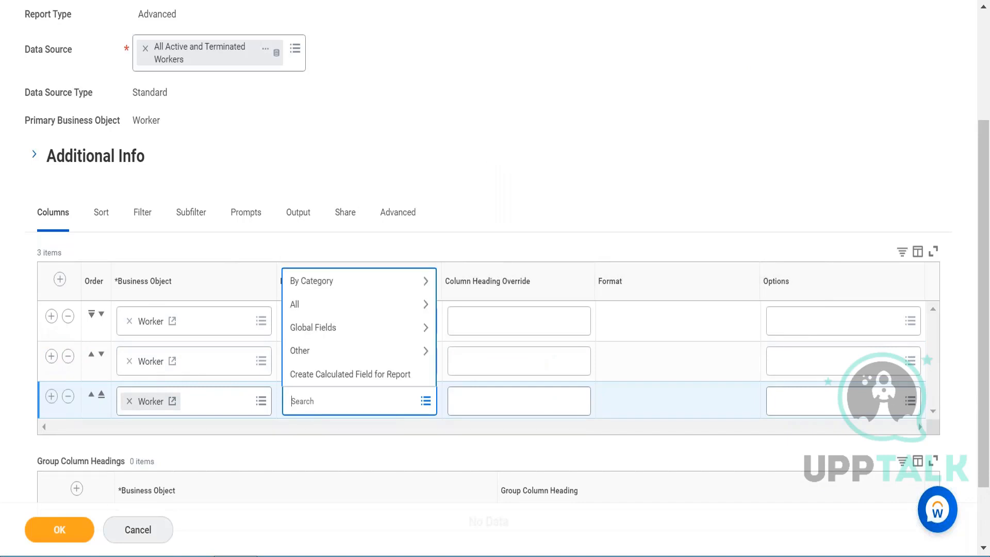
text(emplo)
text(yee type)
key(Return)
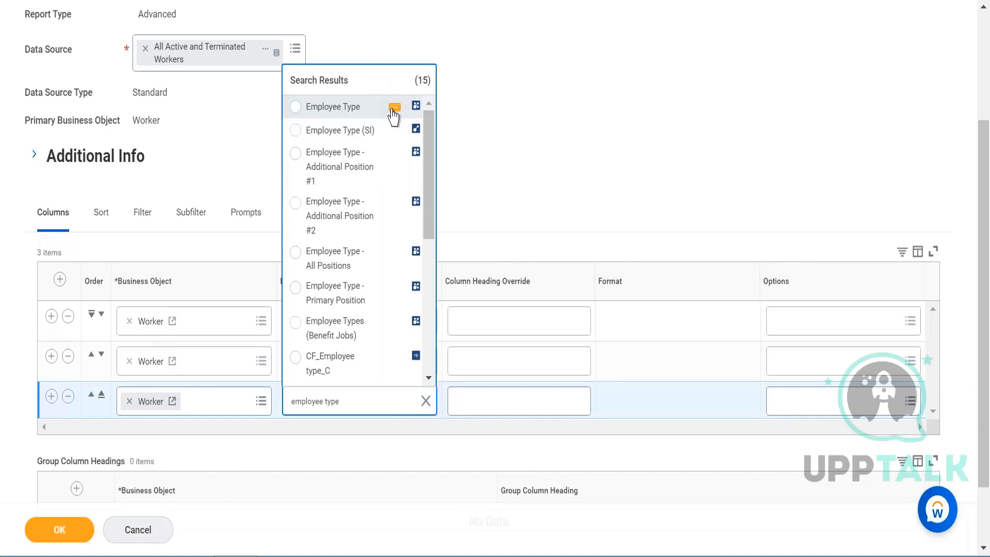
click(394, 109)
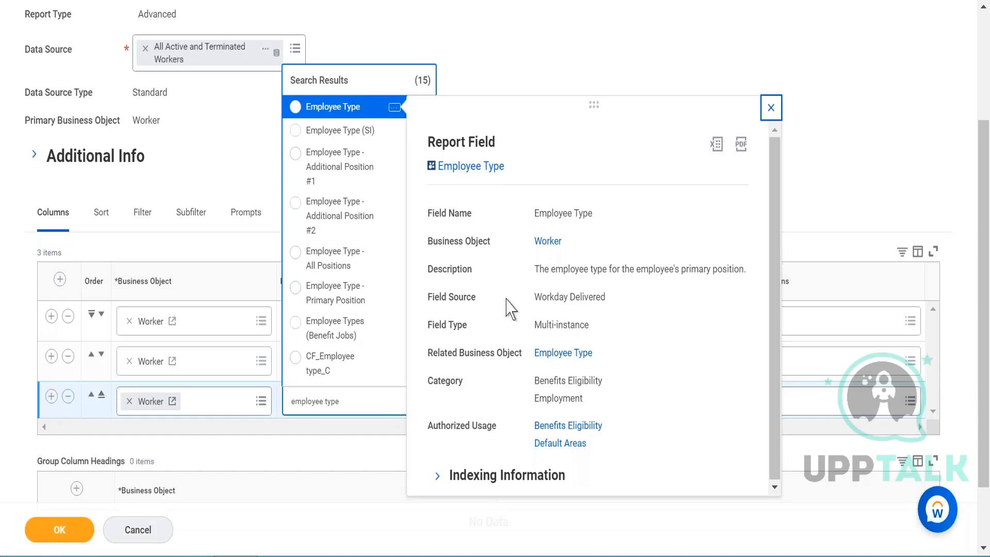
click(324, 108)
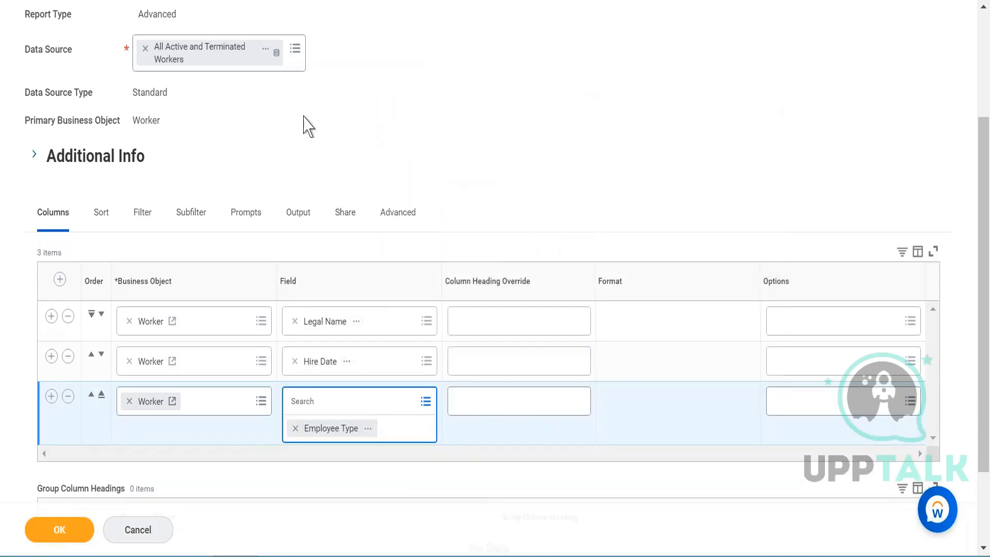
Add a fourth Worker column using Location Address - Country, found by searching location country, after reviewing its details
click(51, 396)
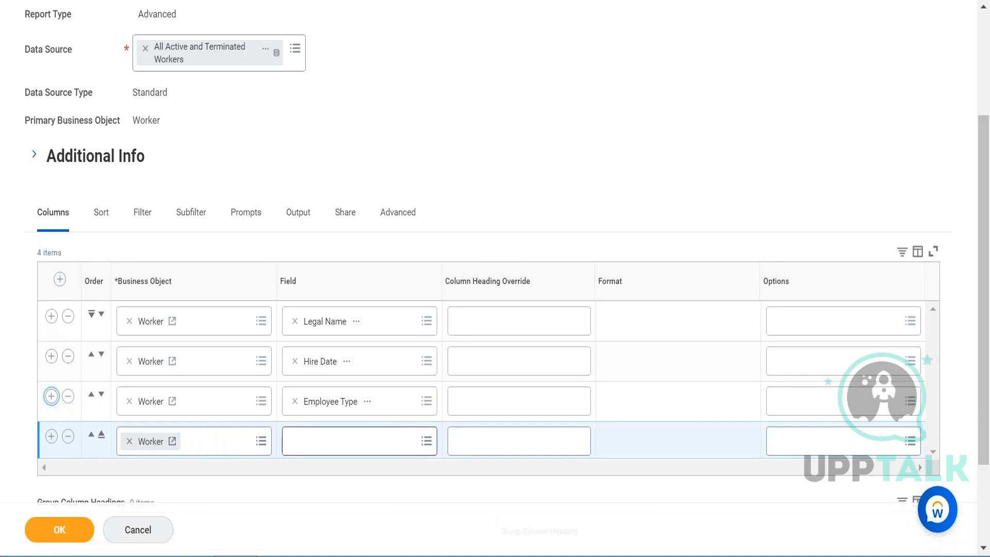
click(338, 448)
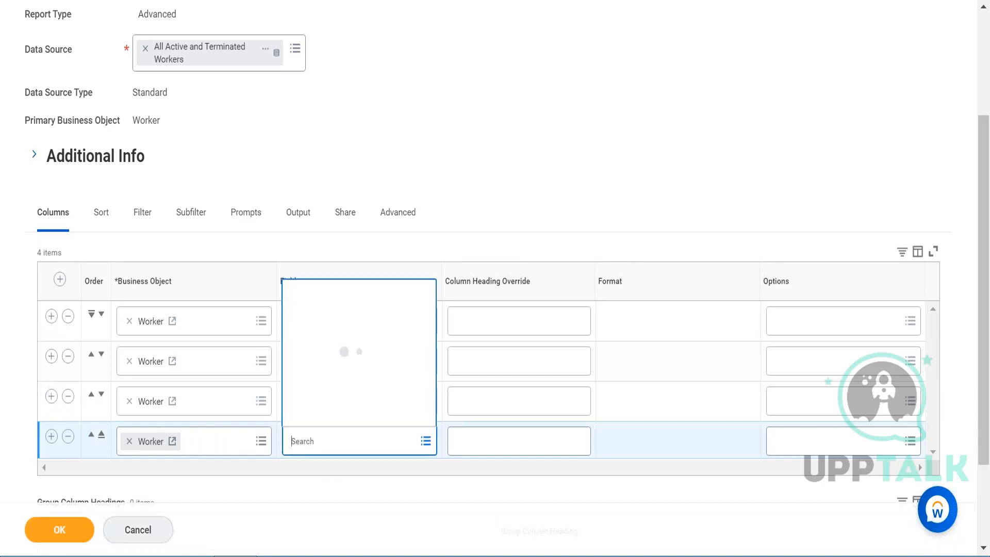
text(location co)
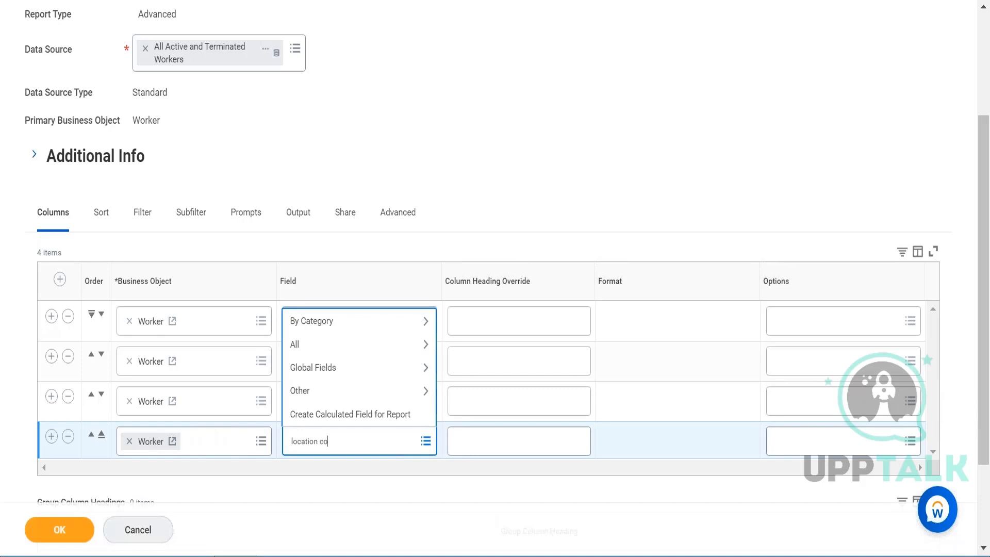
text(untry)
key(Return)
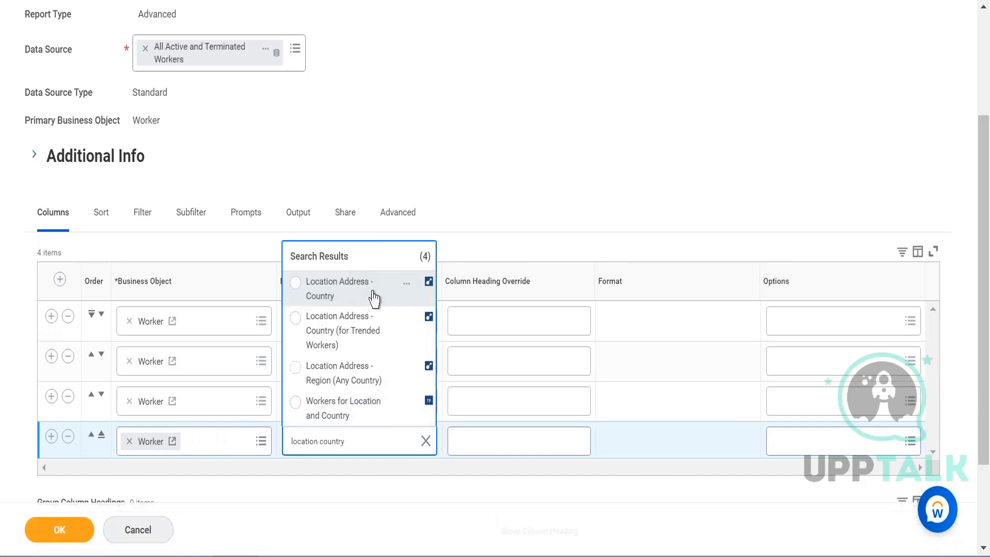
click(411, 285)
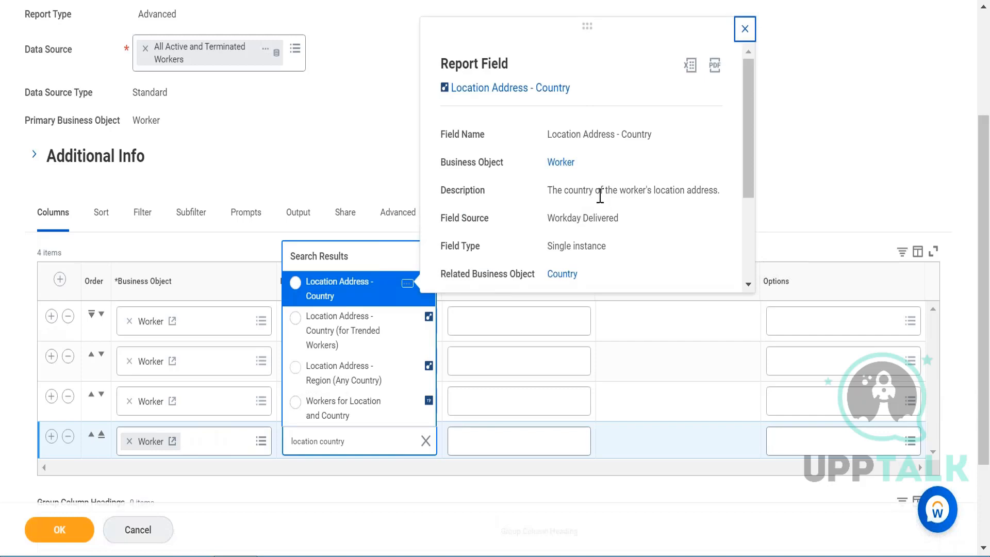
click(345, 299)
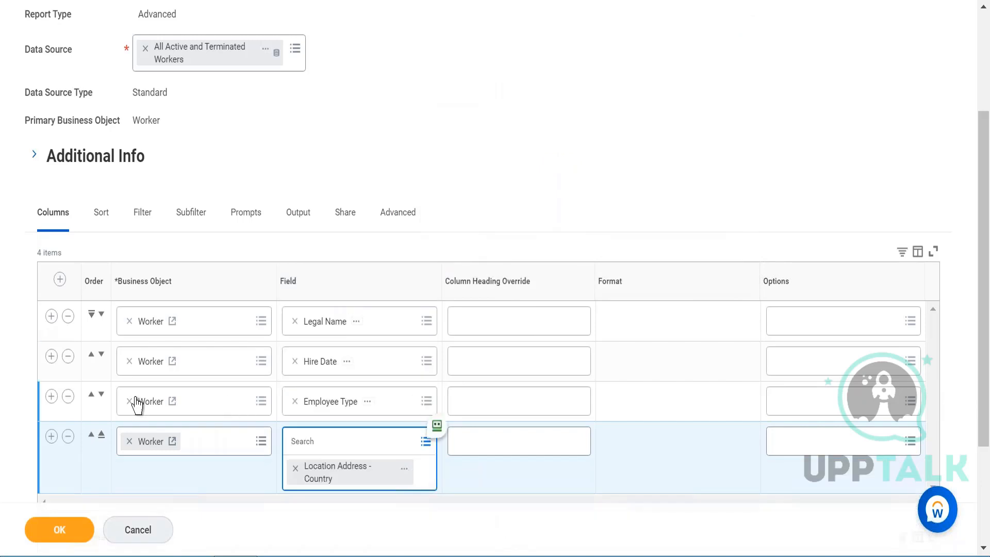
Add a fifth Worker column using the Supervisory Organization field, found by searching supervisory
click(51, 436)
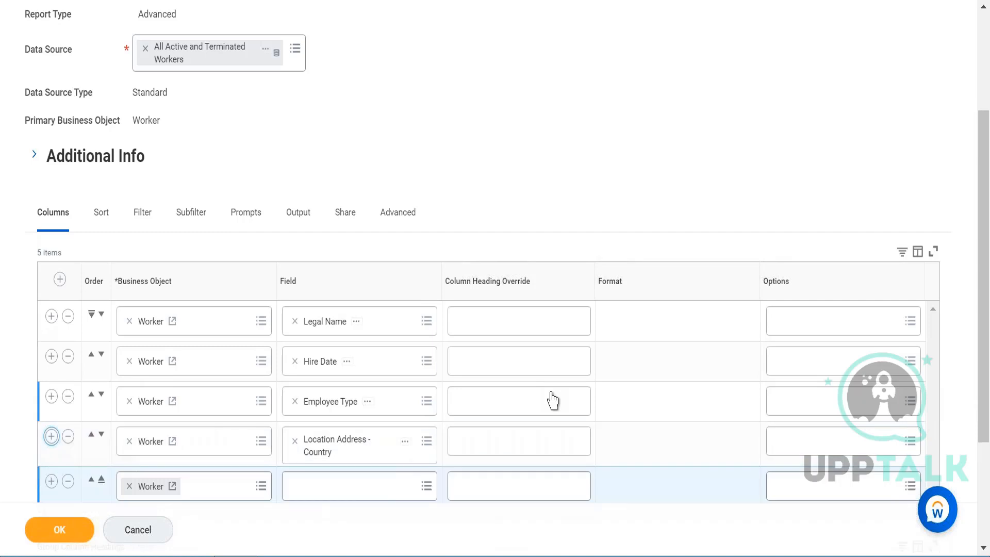
click(363, 485)
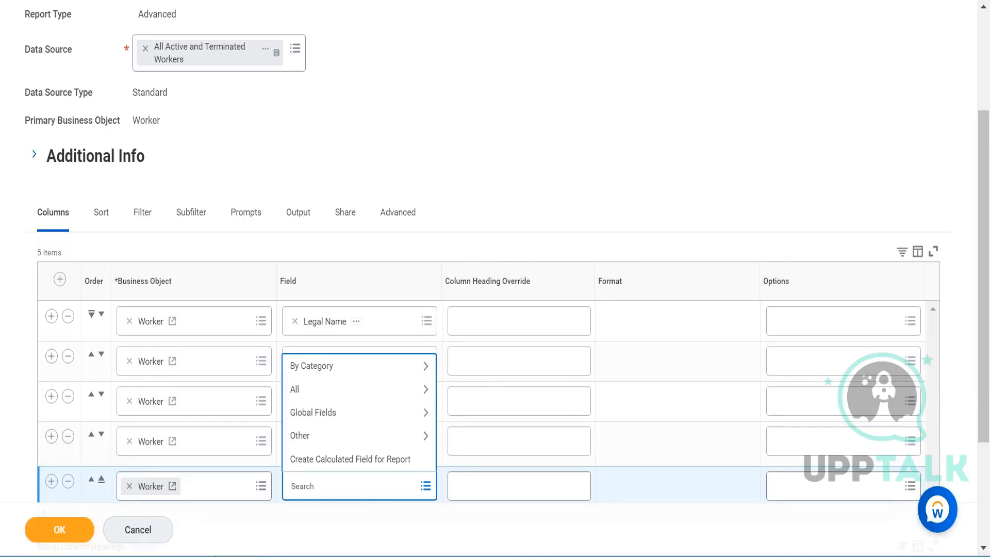
text(supervisory)
key(Return)
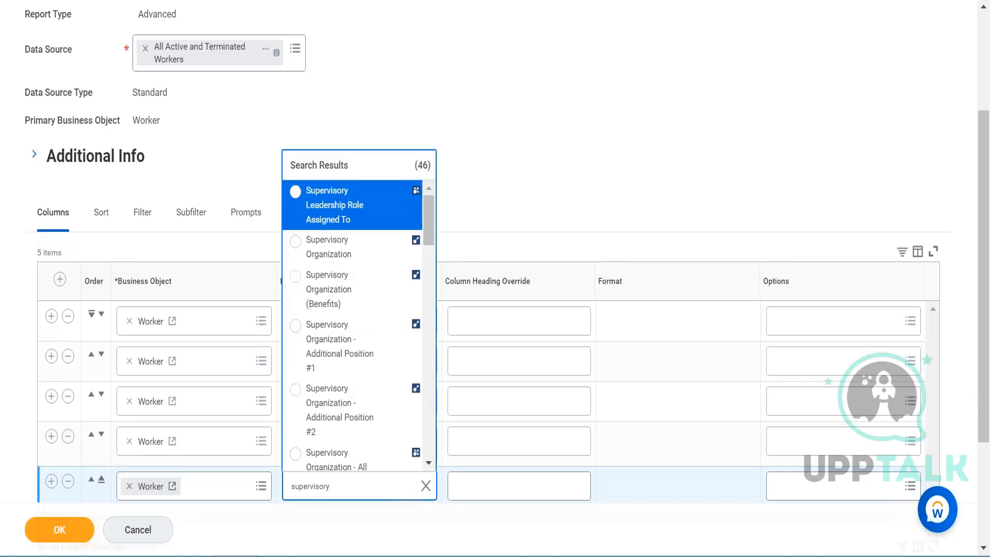
click(354, 252)
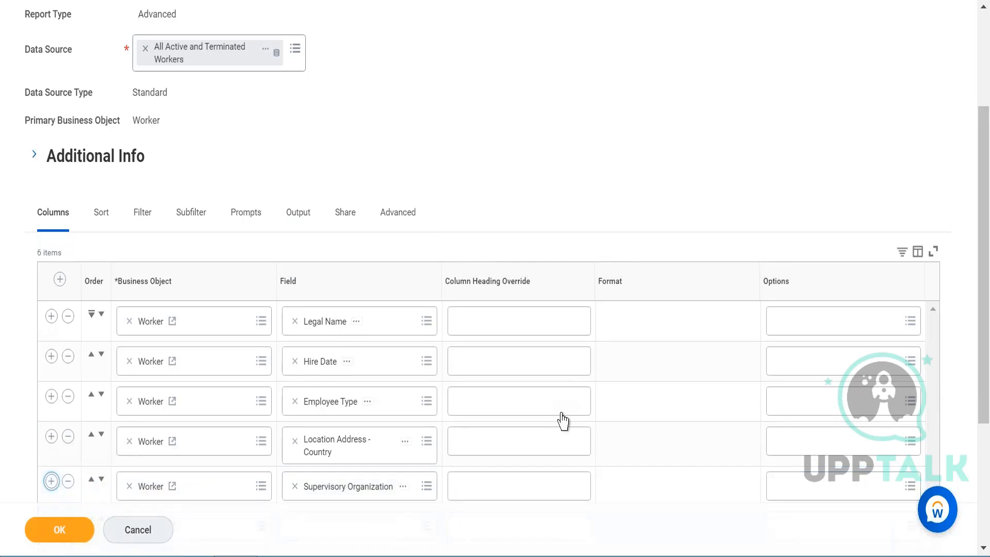
Set the sixth Worker column's field to Cost Center, found by searching cost center, and save the report to review its columns
scroll(560, 419, down, 3)
click(356, 391)
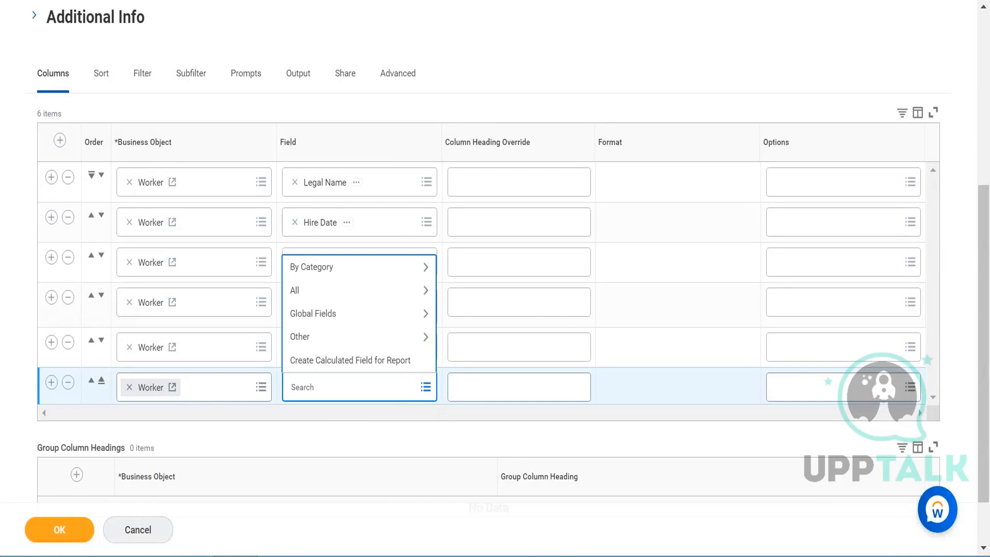
text(cost center)
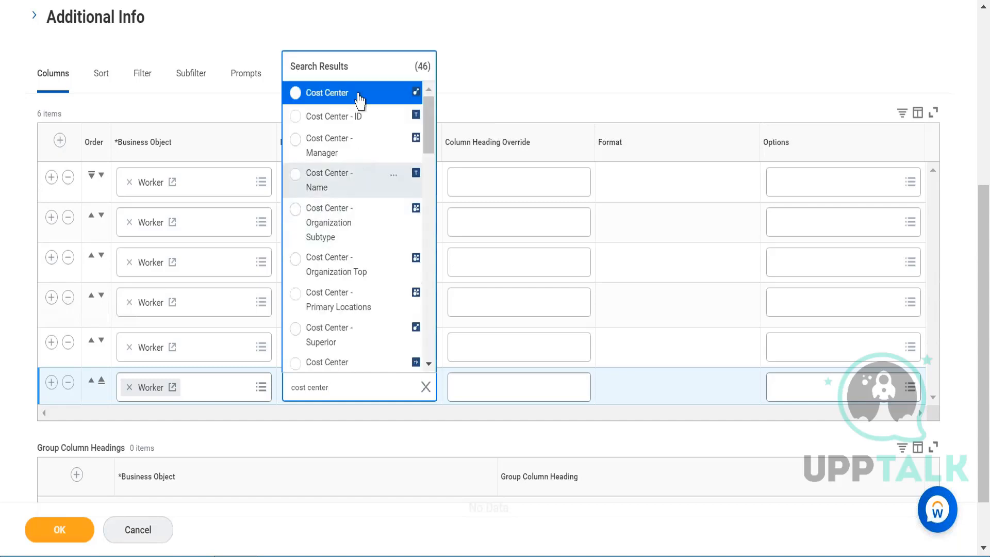
click(364, 98)
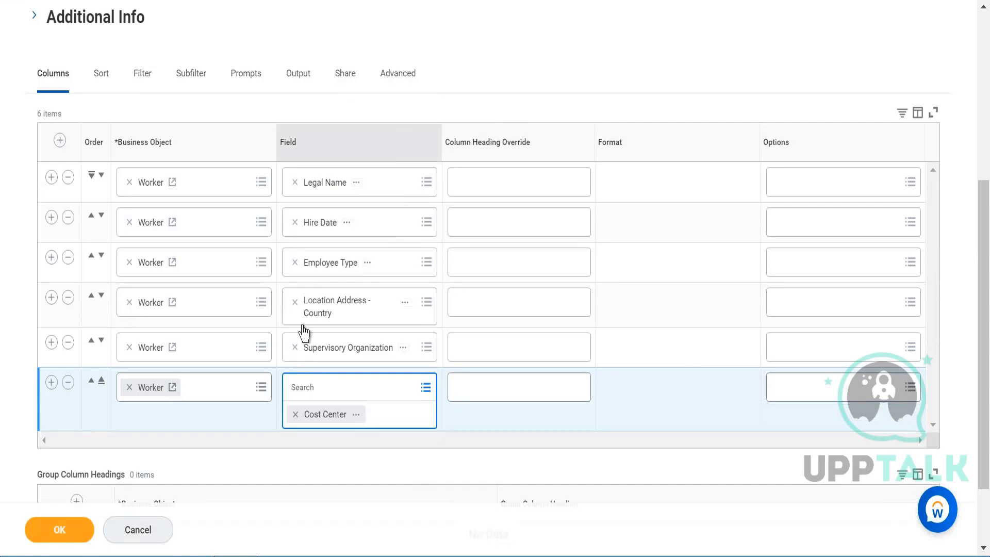
click(59, 538)
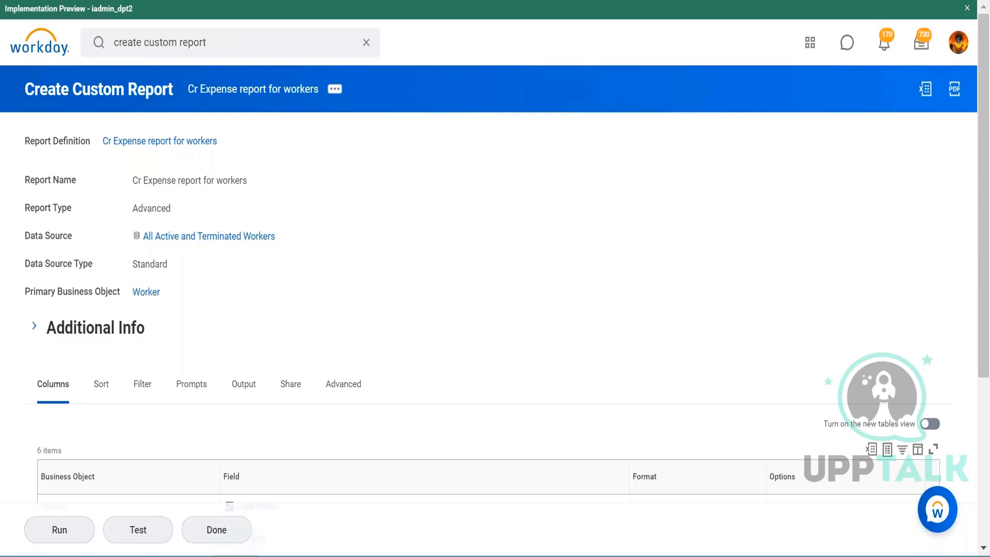
scroll(283, 288, down, 5)
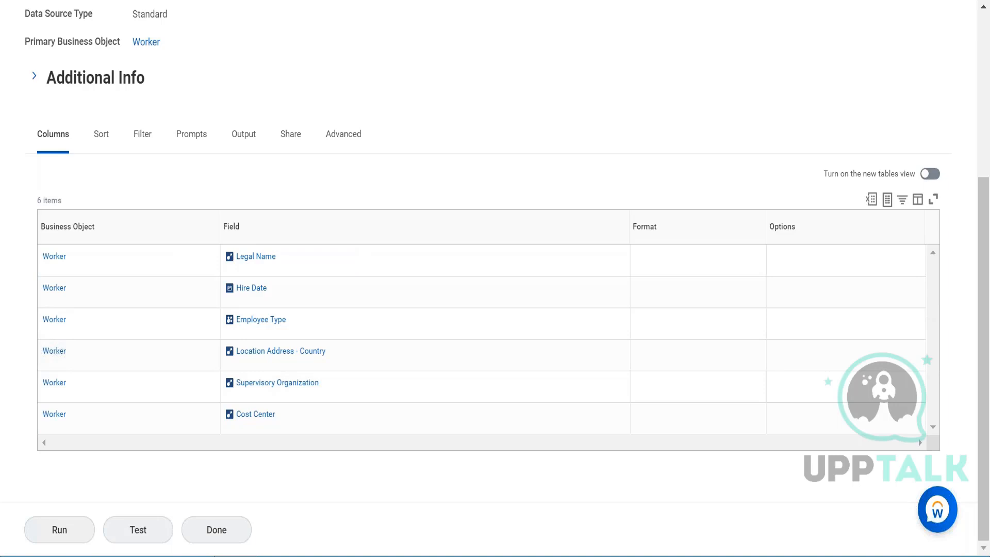
Duplicate the browser tab, search Workday there for business object, and open the Business Object Details report
right_click(446, 0)
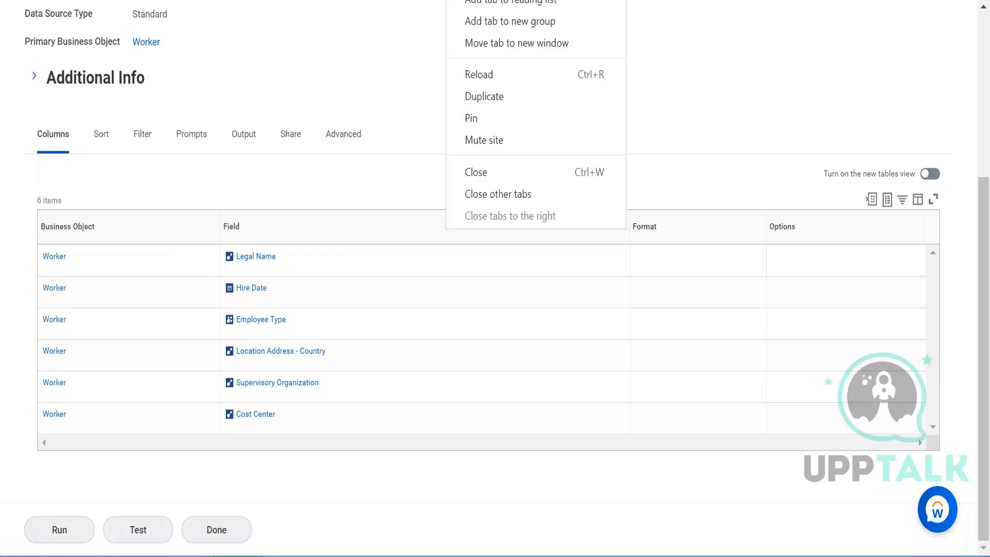
click(488, 100)
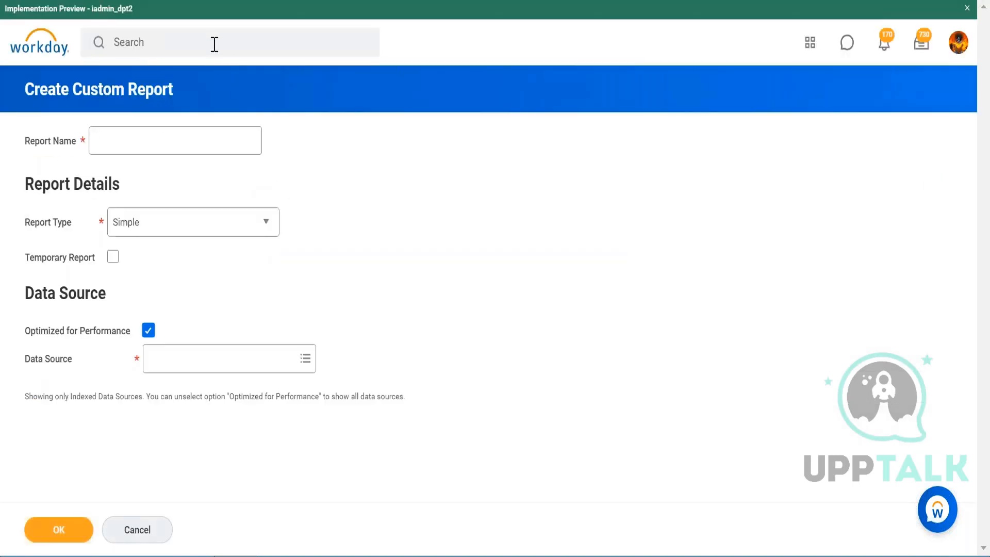
click(214, 44)
text(business)
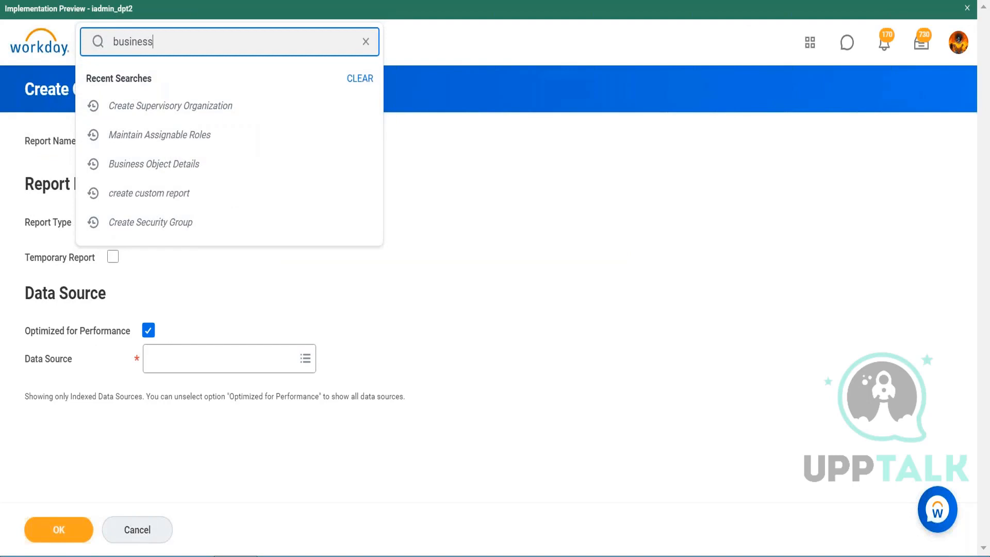
text( object)
key(Return)
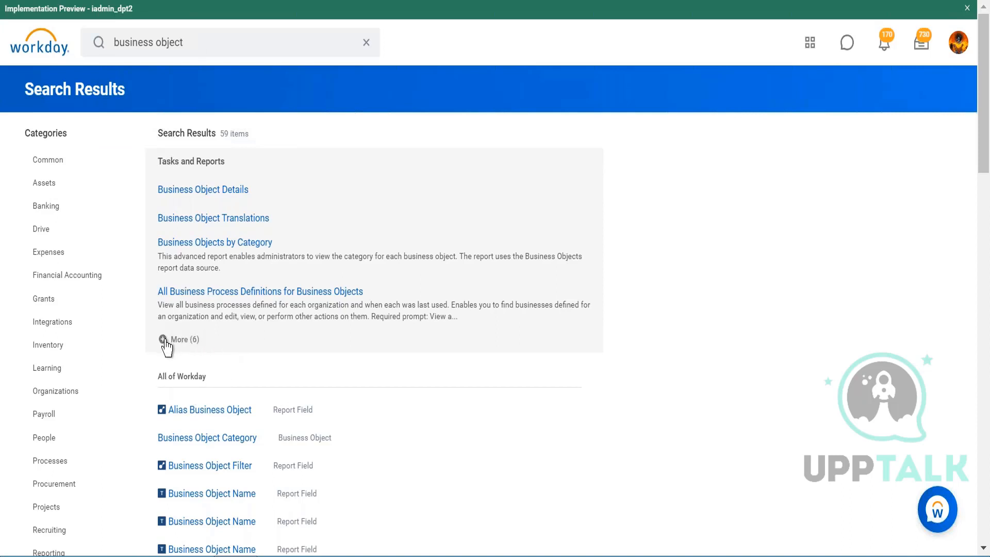
click(227, 194)
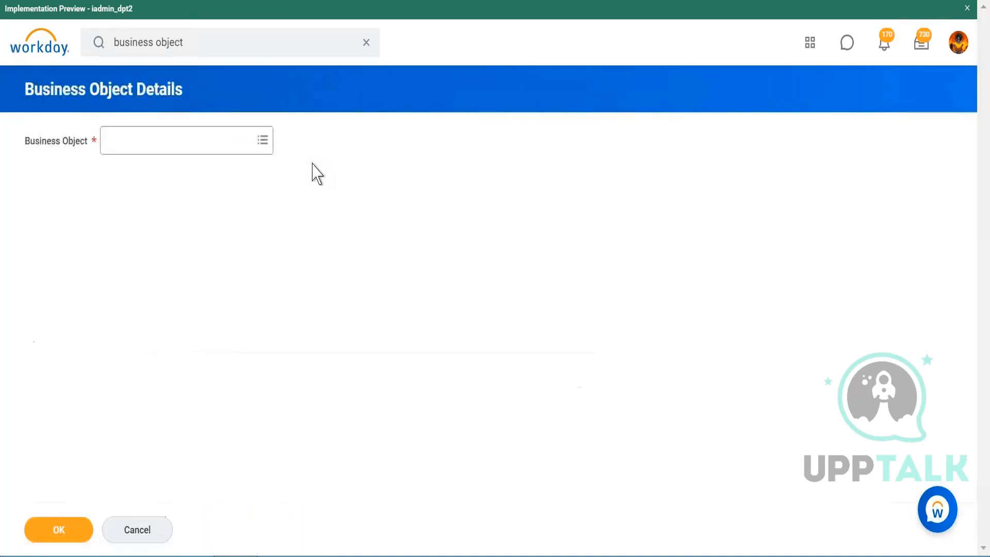
Run Business Object Details for the Worker business object, found by searching worker
click(221, 150)
text(worker)
key(Return)
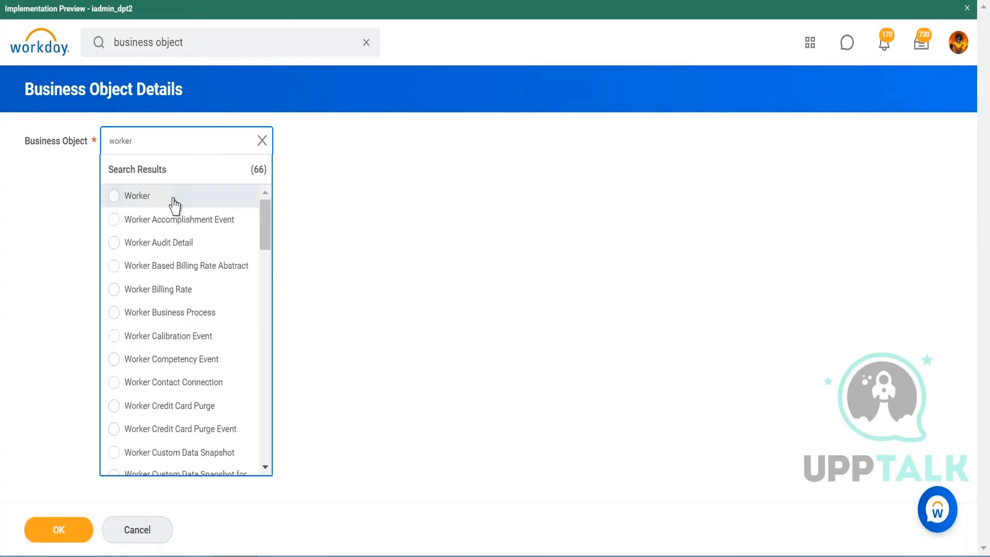
click(174, 205)
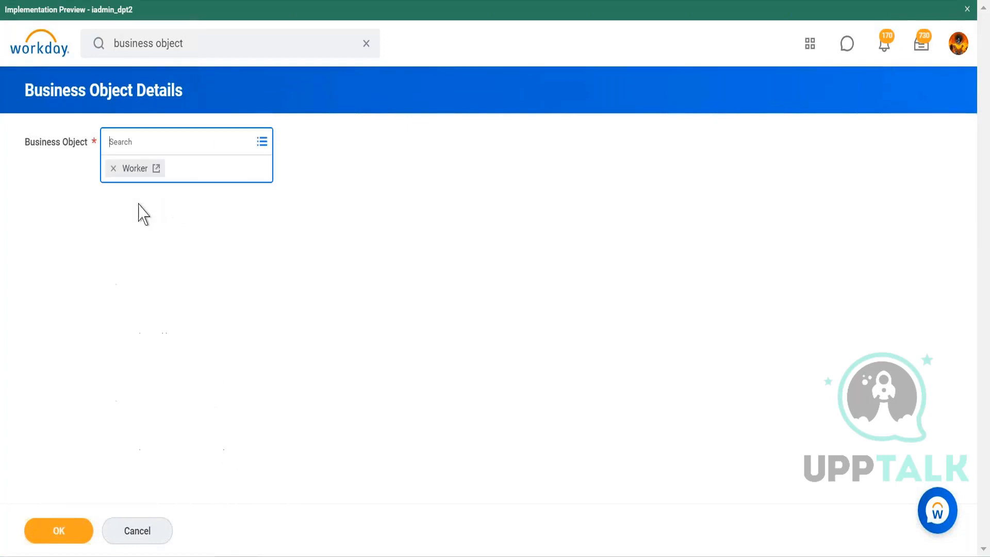
click(65, 532)
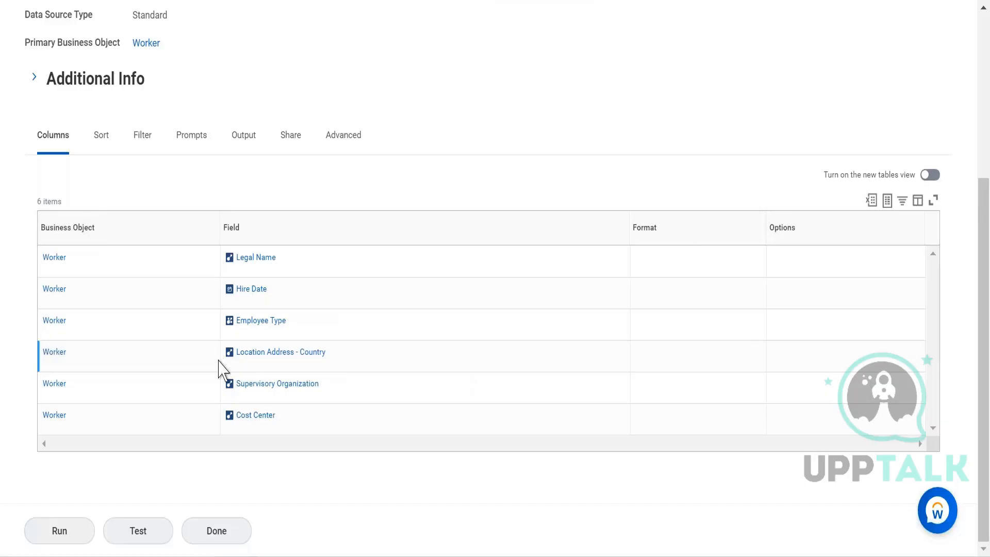
Open Report Fields and Values for the Worker business object from the report's Employee Type row
click(78, 320)
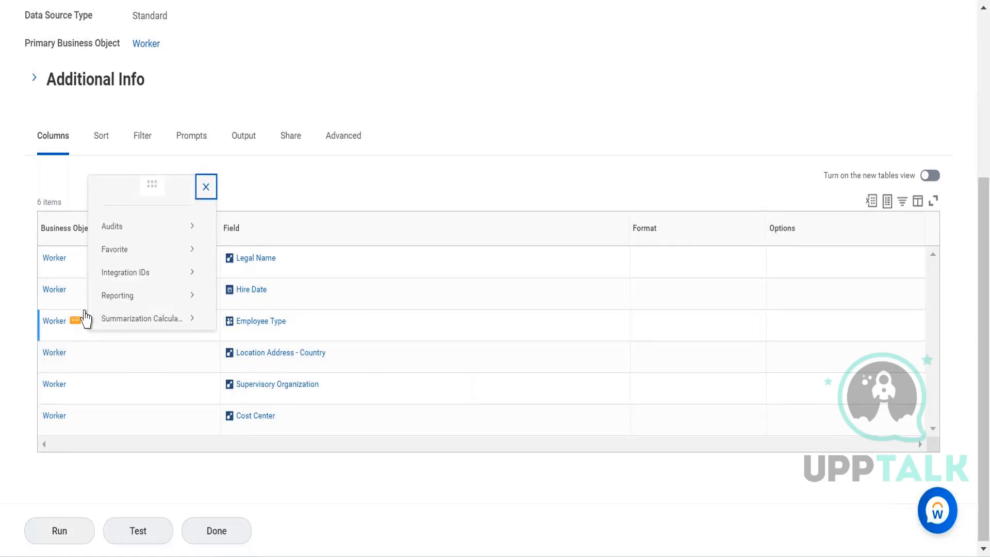
mouse_move(144, 315)
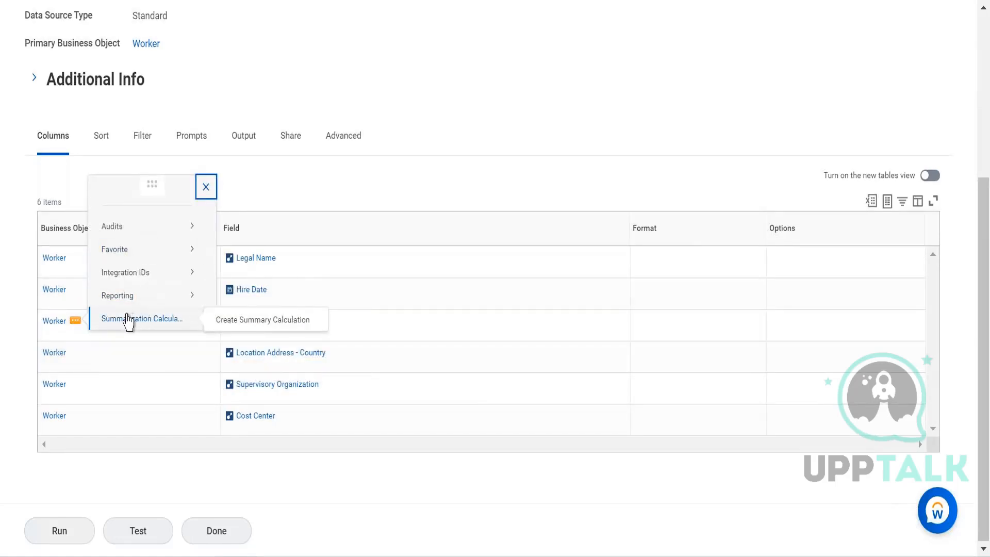
mouse_move(118, 227)
click(115, 274)
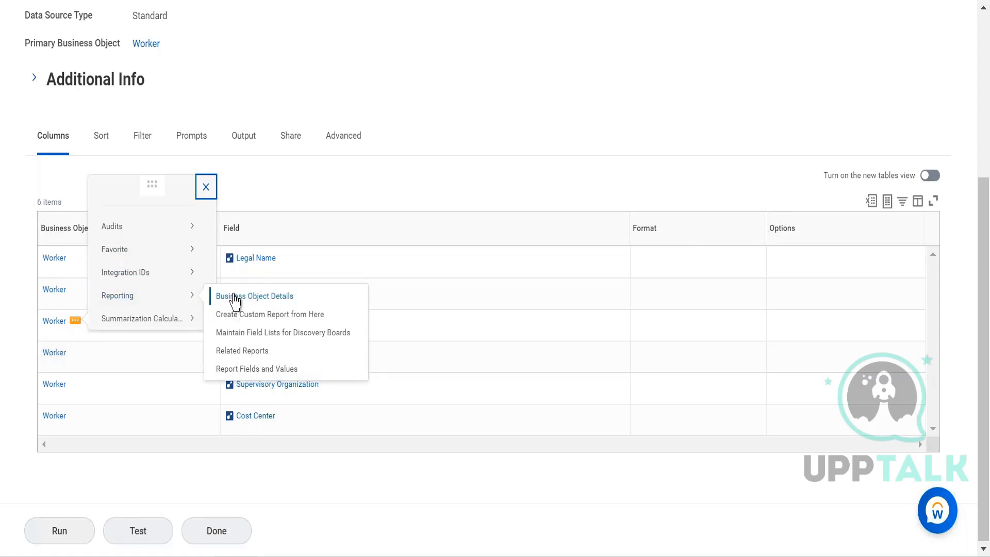
click(244, 370)
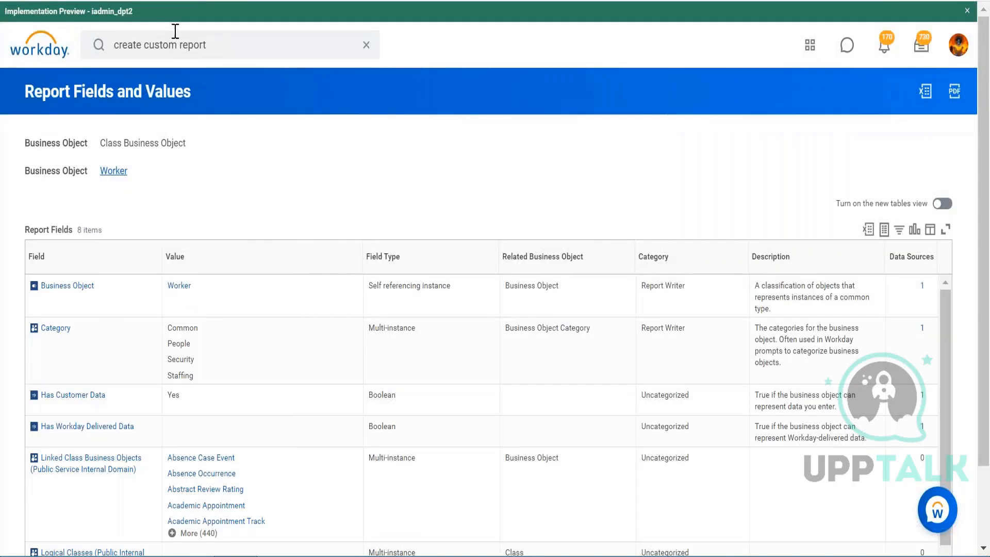
Search Workday for CR expense and view the definition of the CR Expense report SS custom report
click(219, 43)
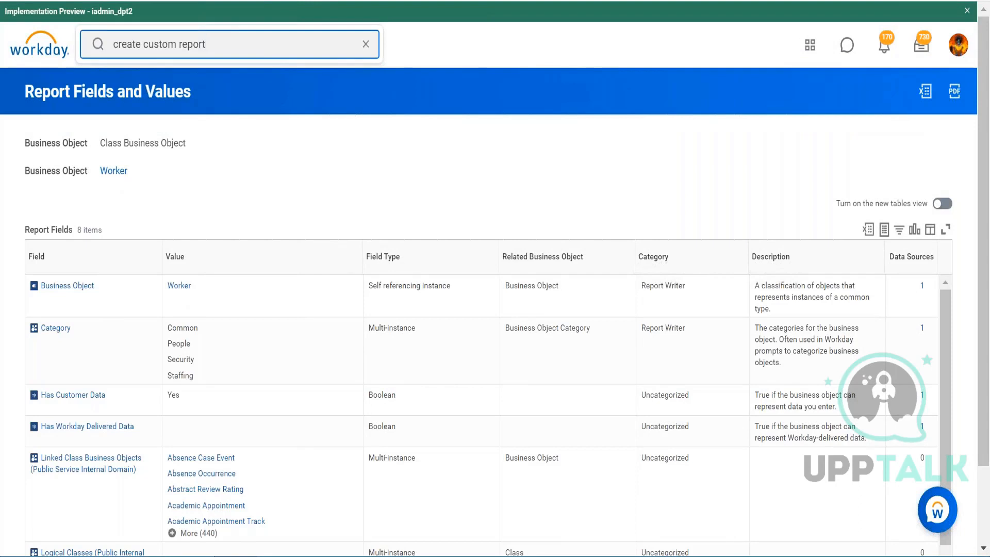
key(Return)
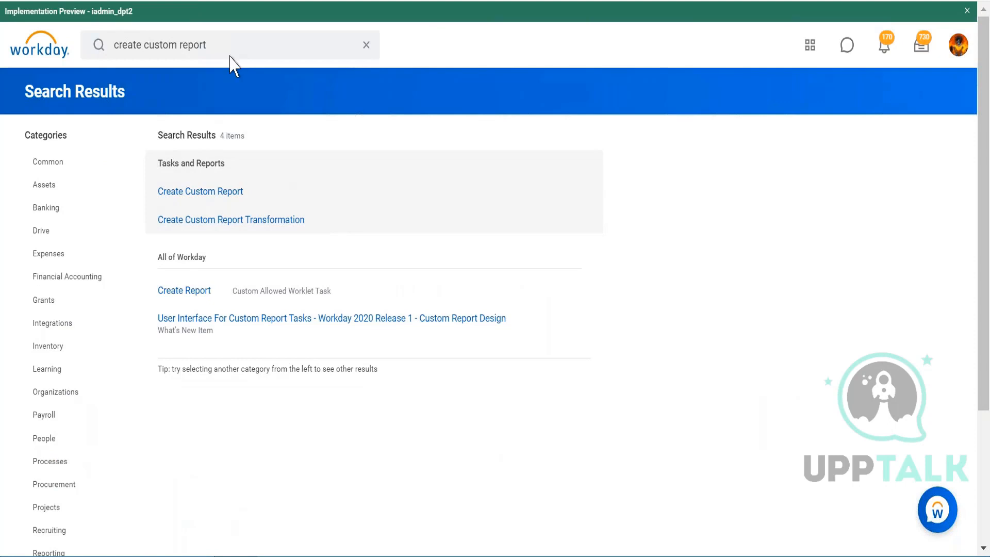
click(210, 41)
key(BackSpace)
key(BackSpace)
key(BackSpace)
key(BackSpace)
key(BackSpace)
key(BackSpace)
key(BackSpace)
key(BackSpace)
key(BackSpace)
key(BackSpace)
key(BackSpace)
key(BackSpace)
key(BackSpace)
key(BackSpace)
key(BackSpace)
key(BackSpace)
key(BackSpace)
key(BackSpace)
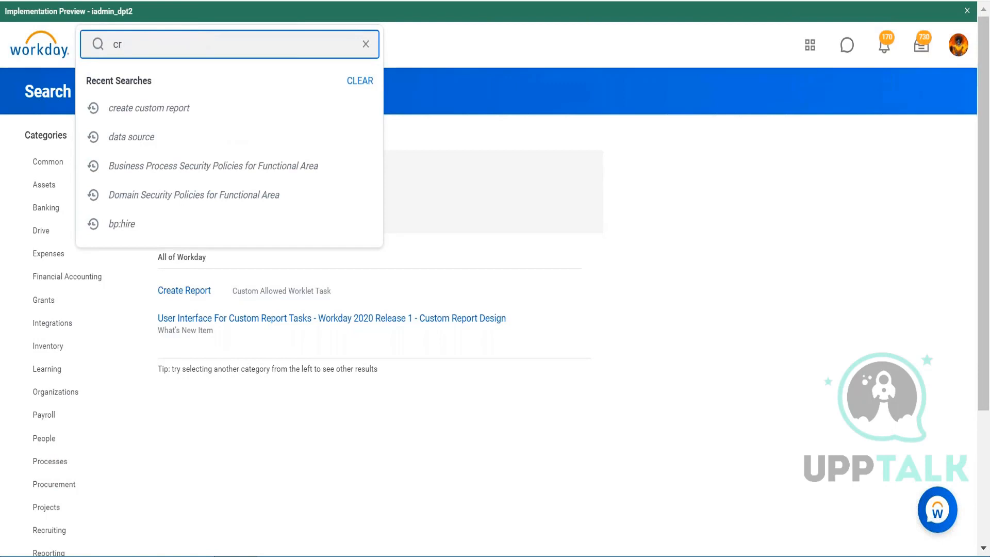
key(BackSpace)
key(BackSpace)
text(CR expense)
key(Return)
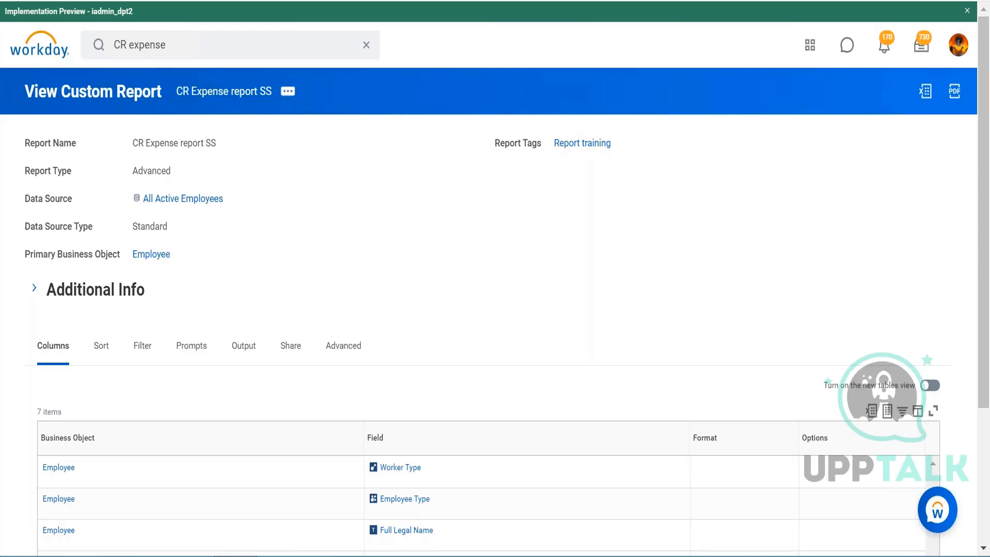
Go back to the Cr Expense report for workers and open it for editing
key(alt+Left)
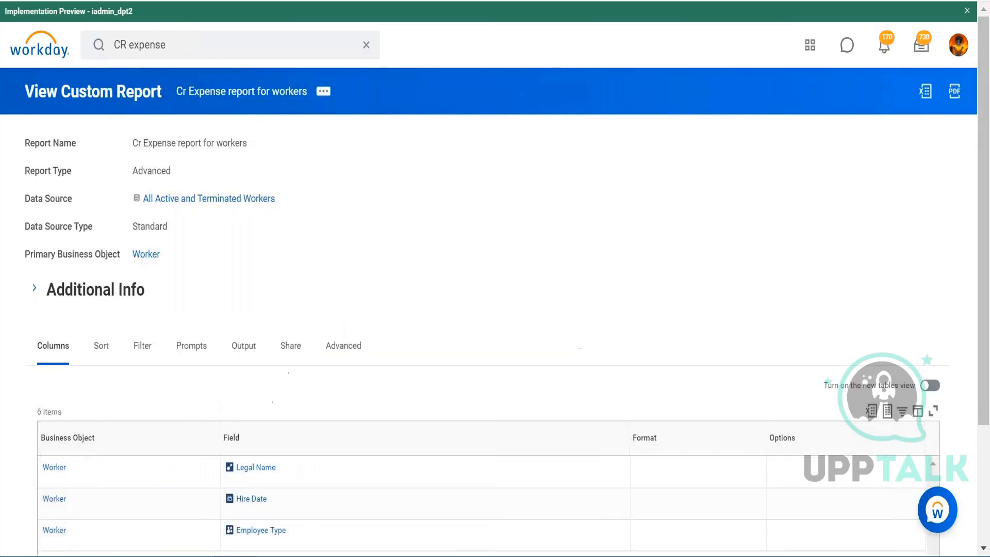
click(323, 91)
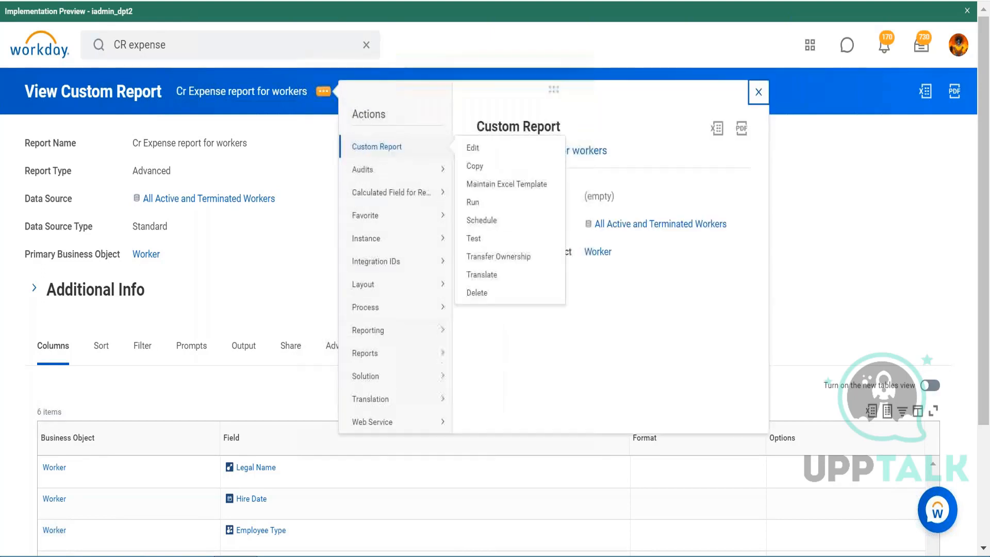
click(474, 149)
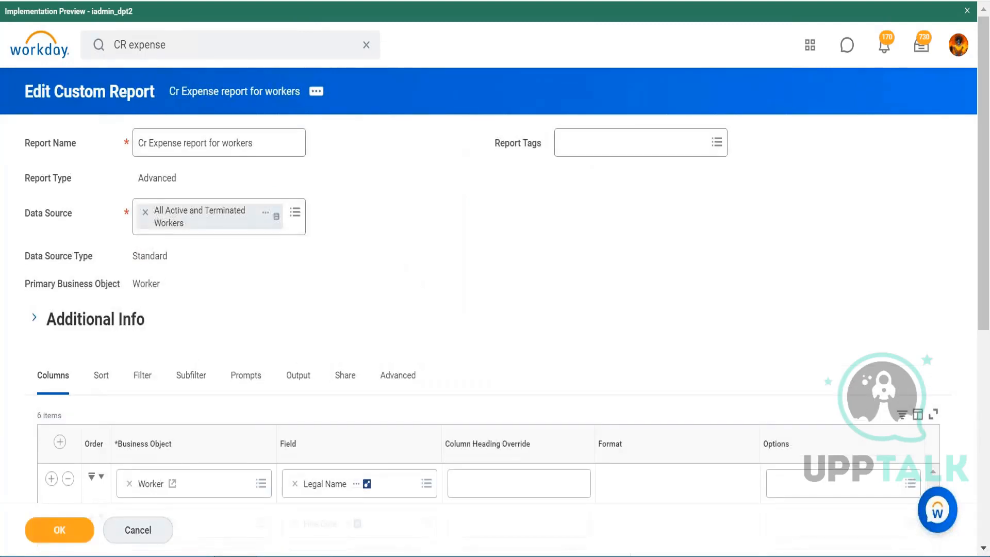
Add a seventh column with Expense Reports - All Statuses as its business object, found by searching expense report
scroll(77, 319, down, 7)
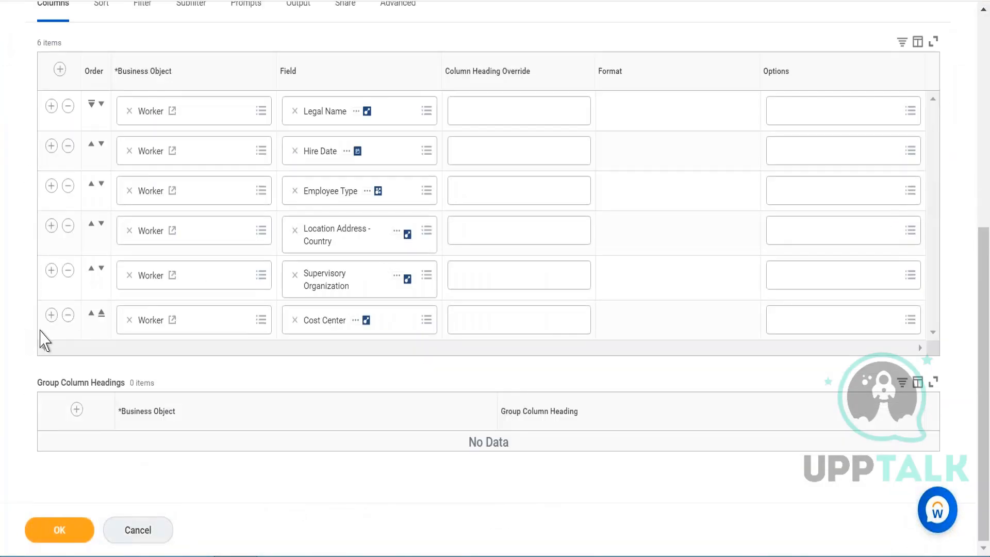
click(51, 315)
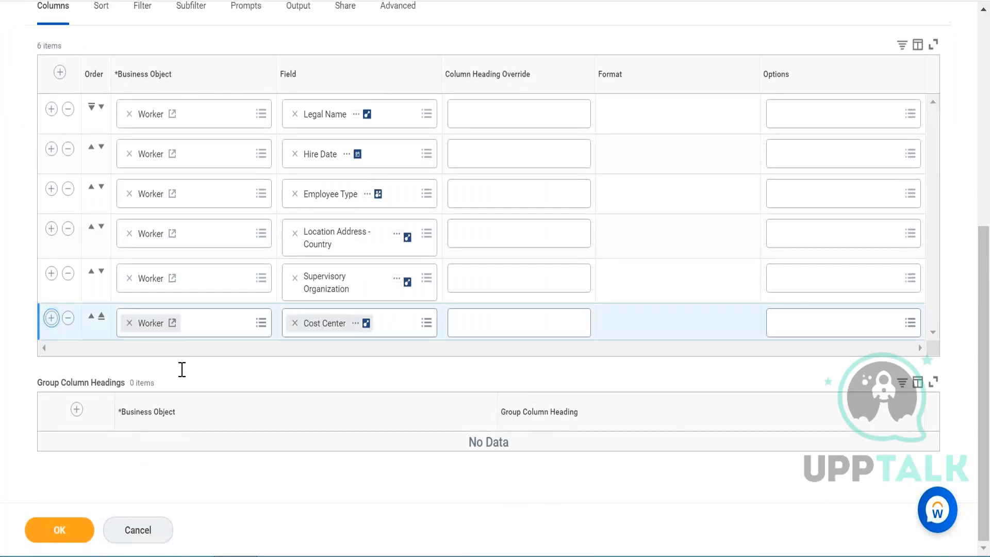
scroll(185, 377, down, 1)
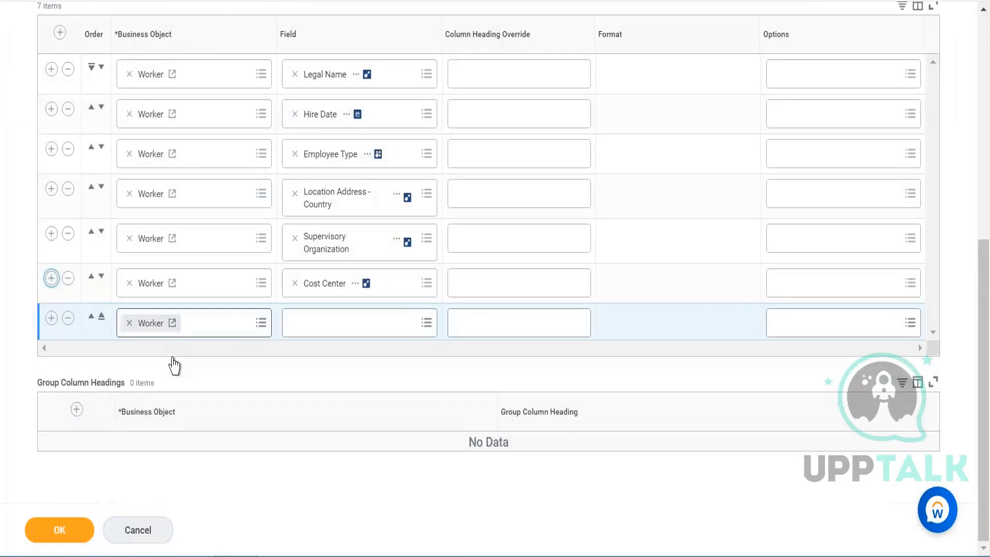
click(129, 322)
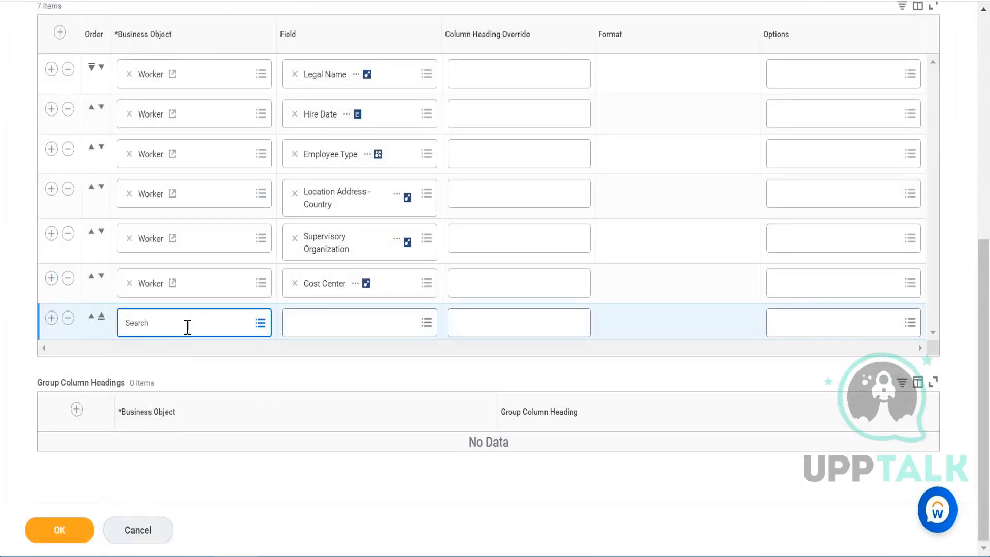
text(expense report)
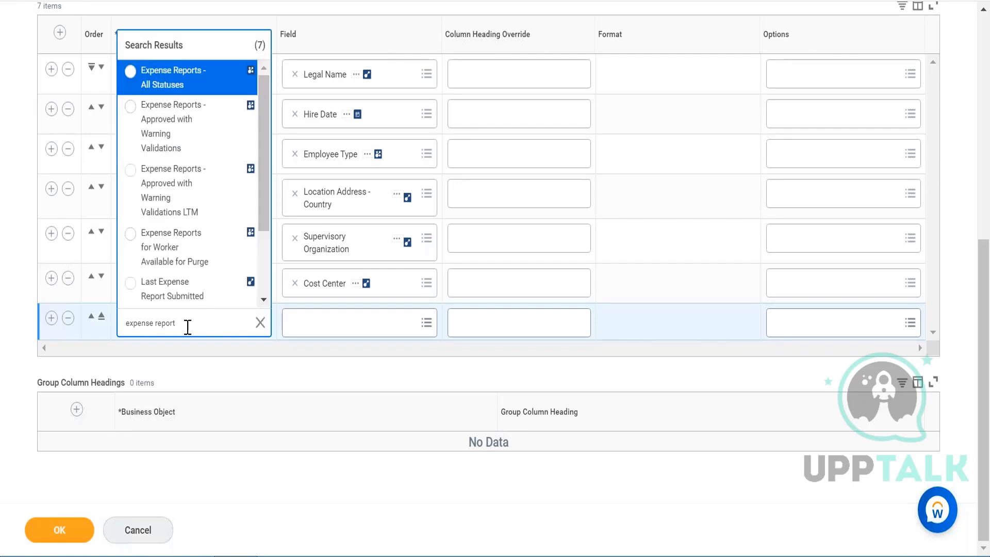
click(177, 92)
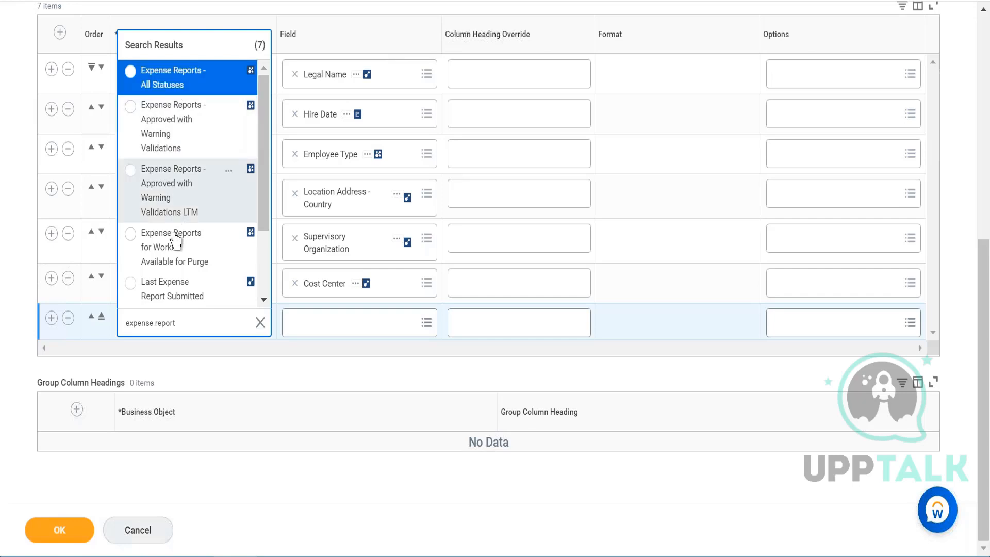
mouse_move(229, 74)
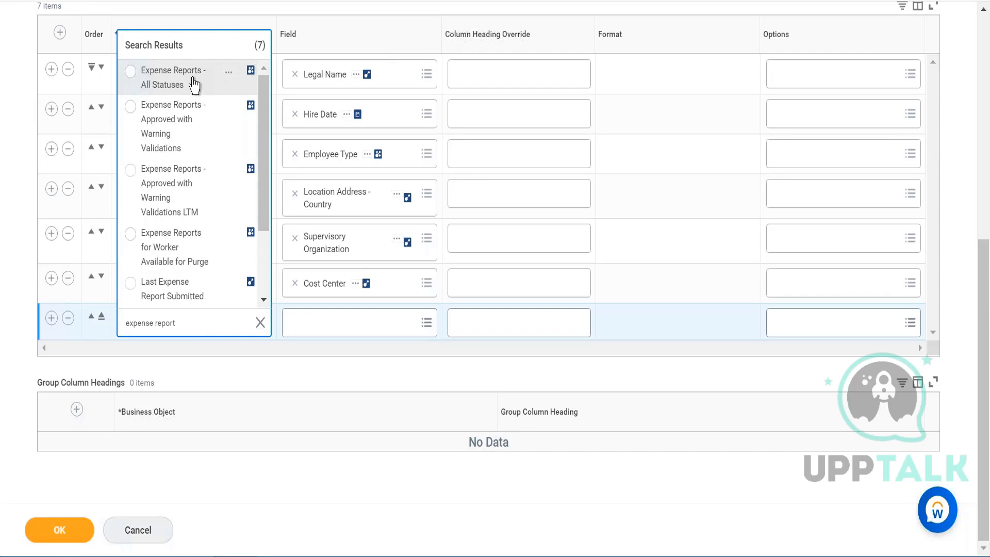
key(Escape)
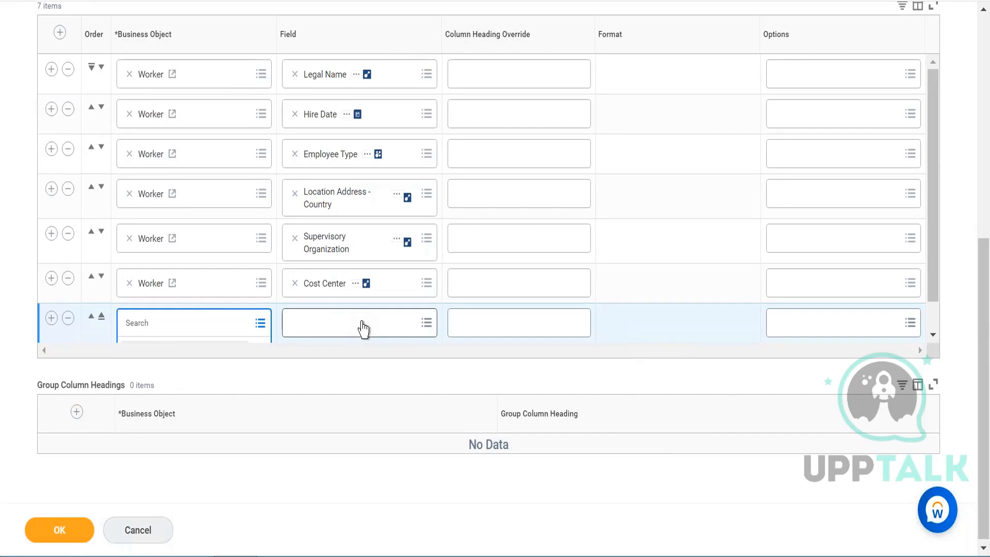
Set the field of the seventh column to Due Date, searching for due date and checking that field's definition first
click(363, 327)
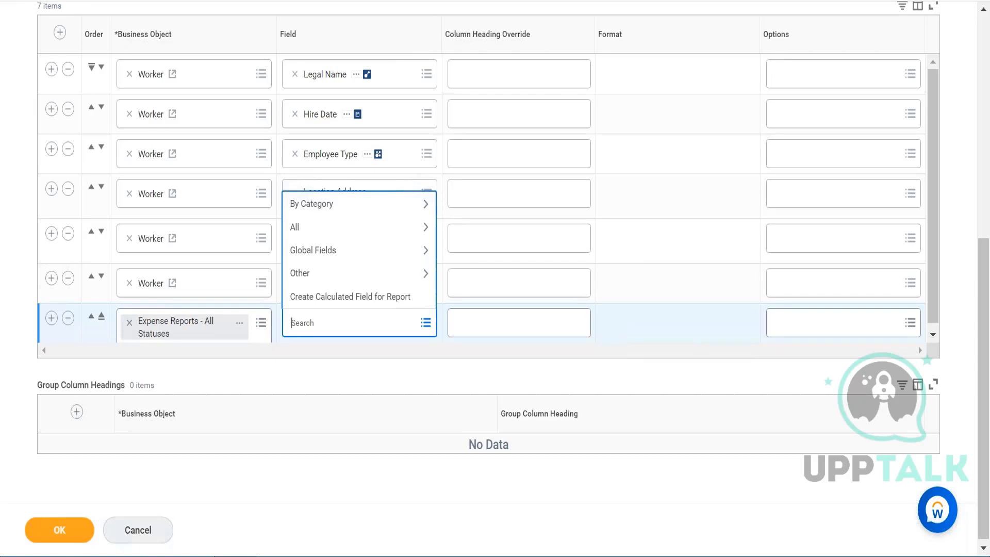
text(due date)
key(Return)
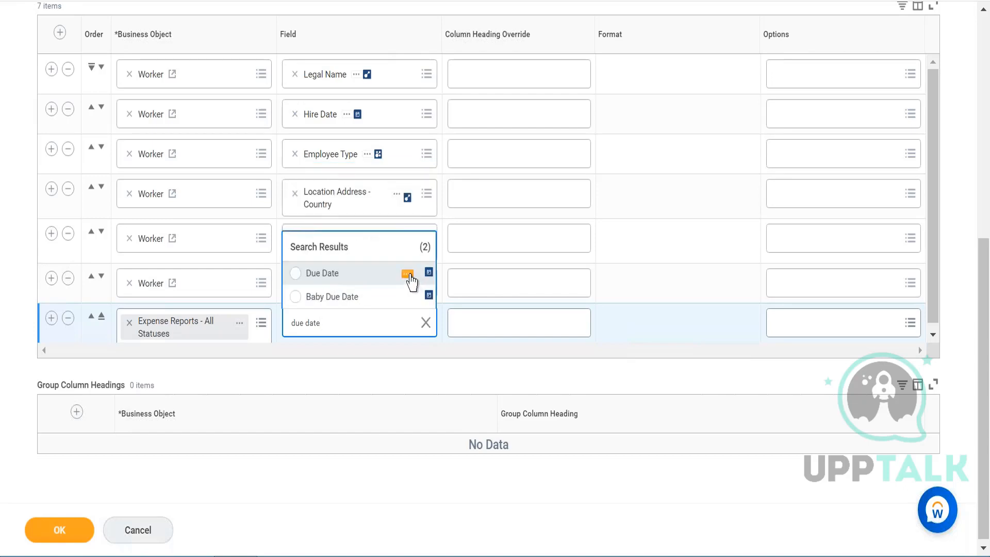
click(408, 275)
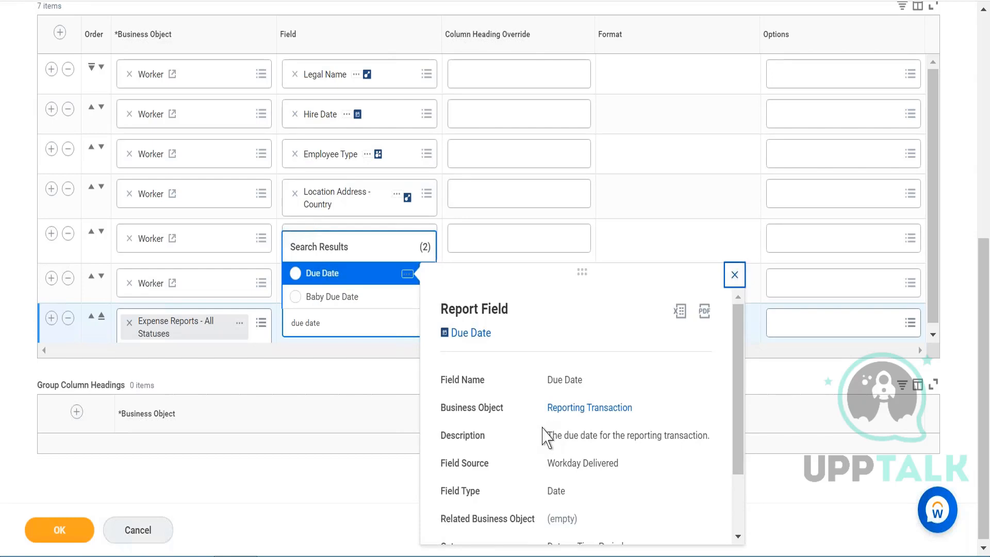
click(364, 276)
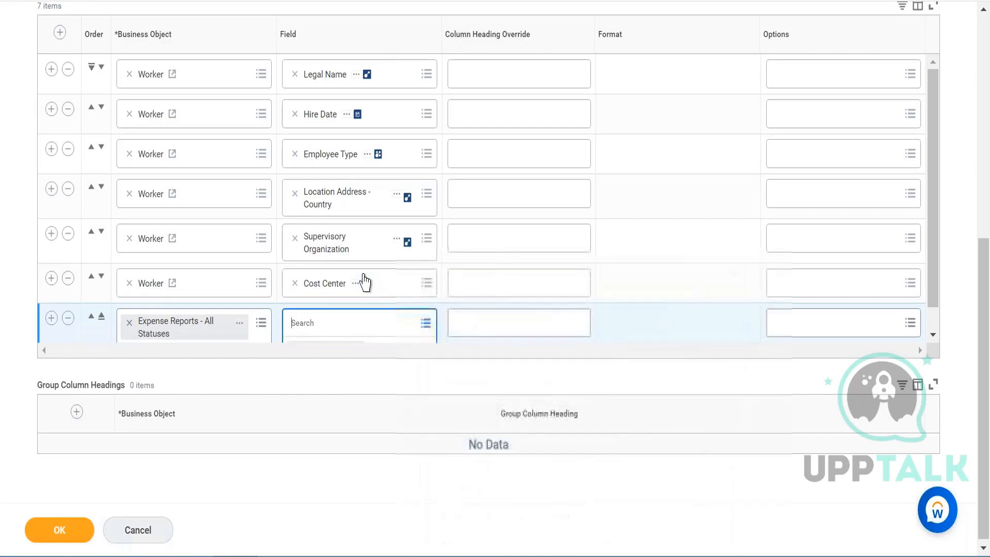
Add an eighth column for Expense Report Total Amount in USD, comparing its definition with Operational Transaction Amount in USD before choosing
click(52, 318)
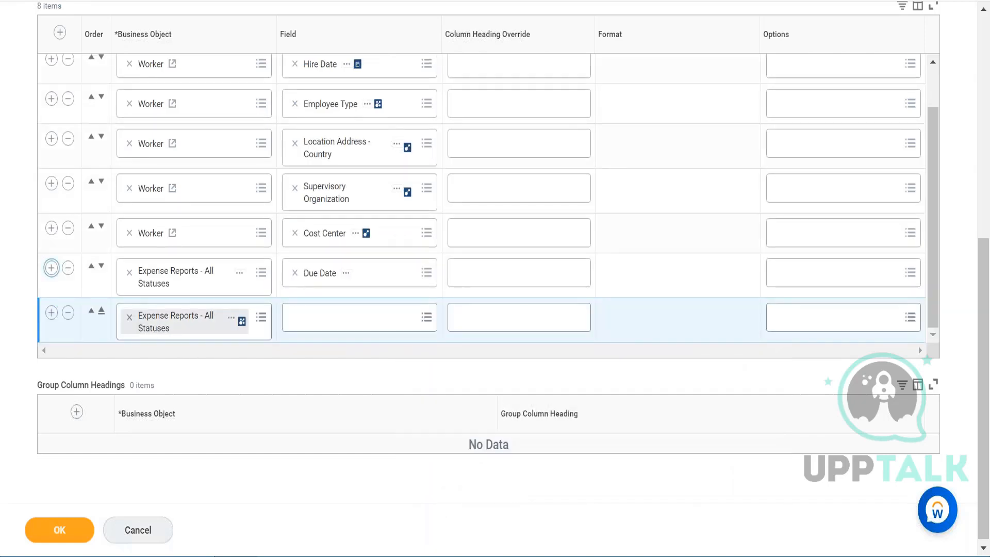
click(379, 324)
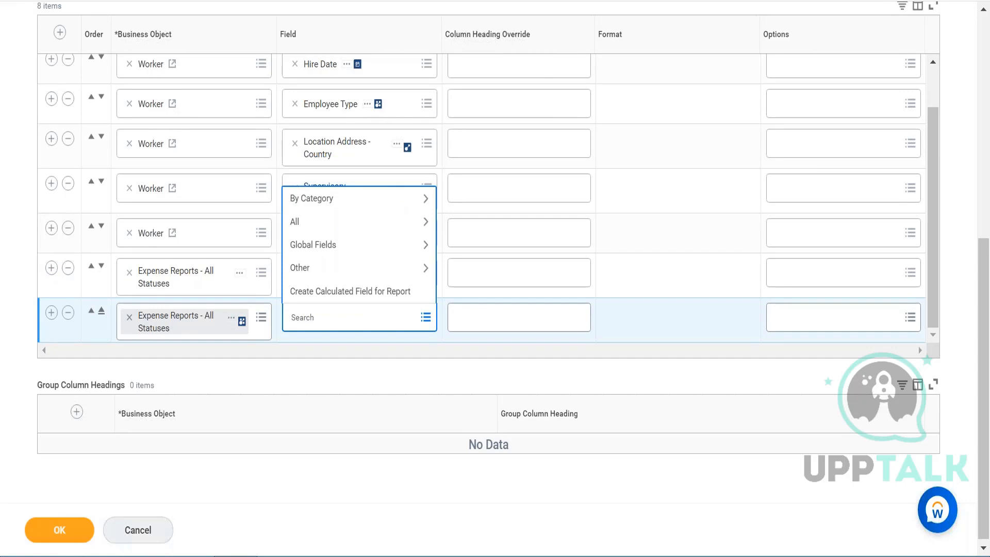
text(amount)
text(usd)
key(Return)
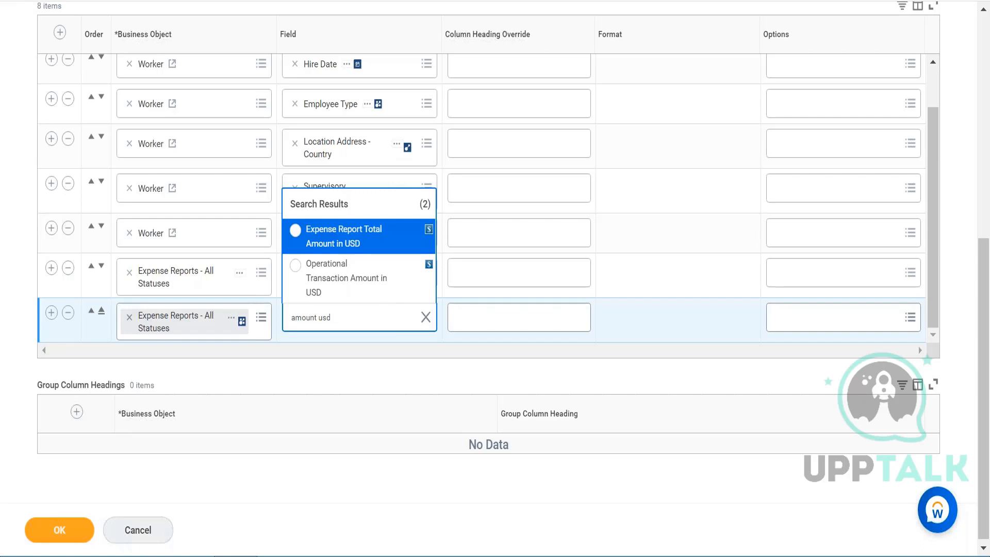
mouse_move(410, 240)
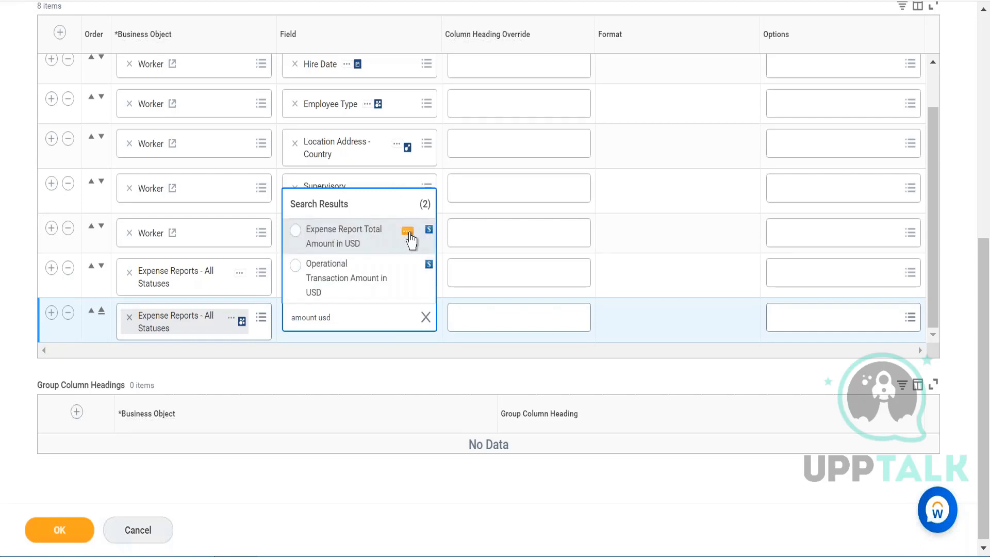
click(408, 232)
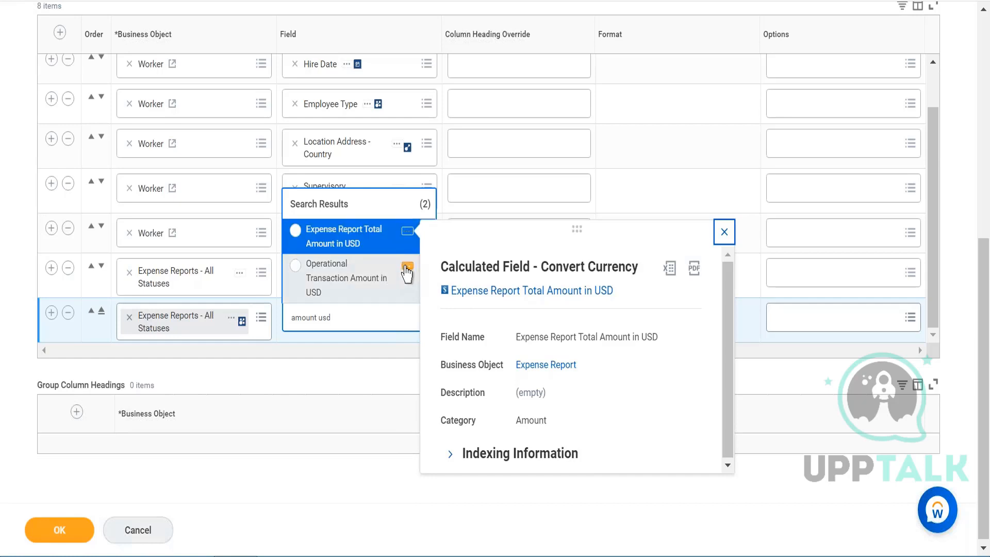
click(407, 269)
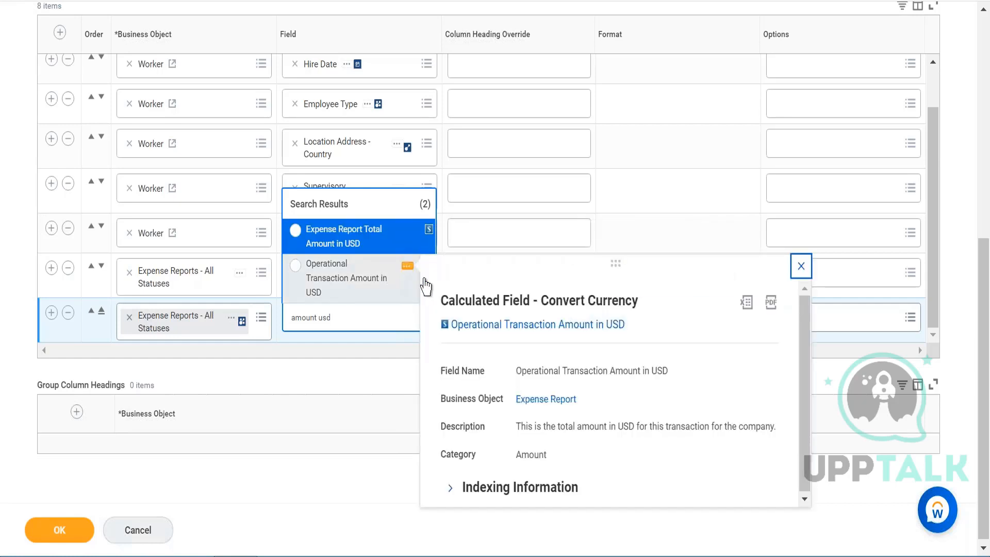
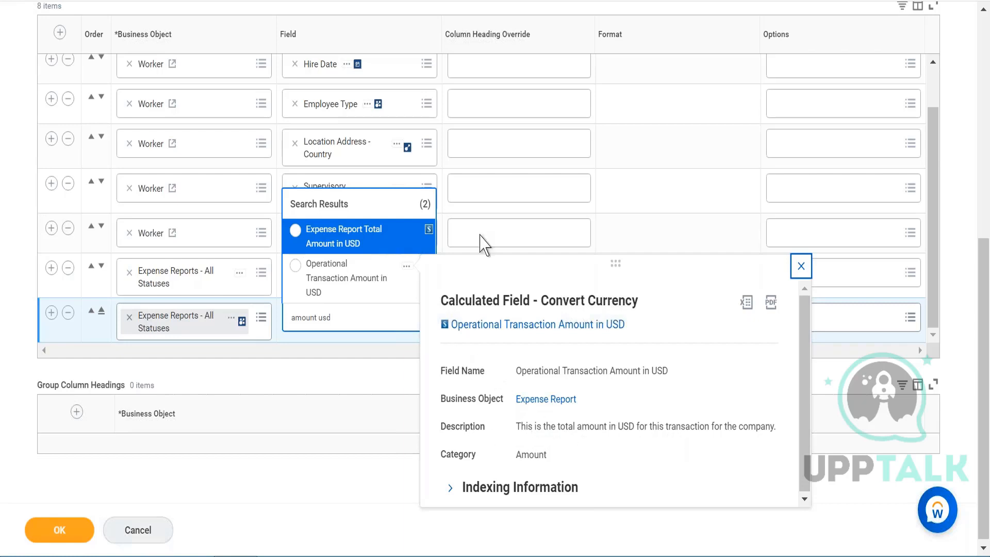
click(343, 244)
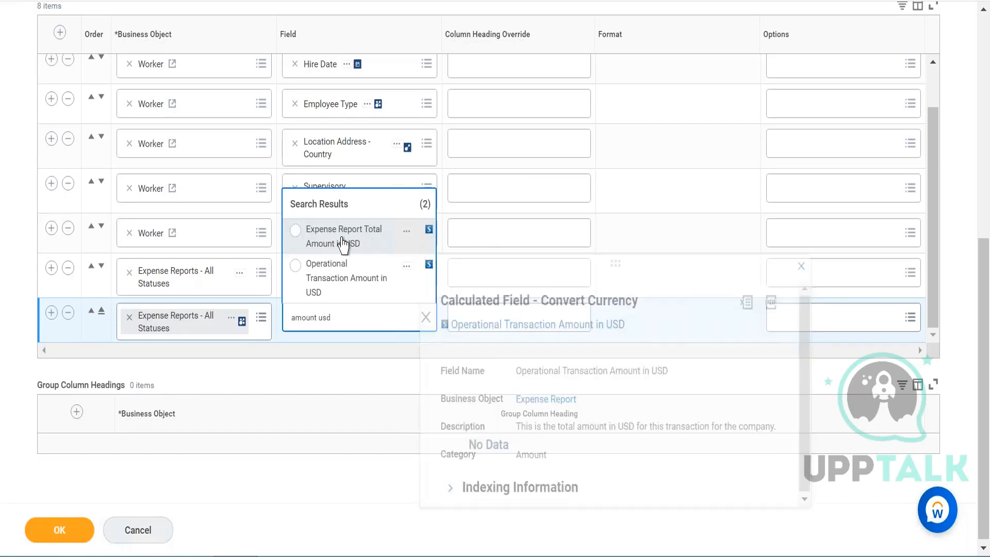
Add a ninth Expense Reports - All Statuses column with Expense Report Status as its field, checking the field's definition first
click(52, 314)
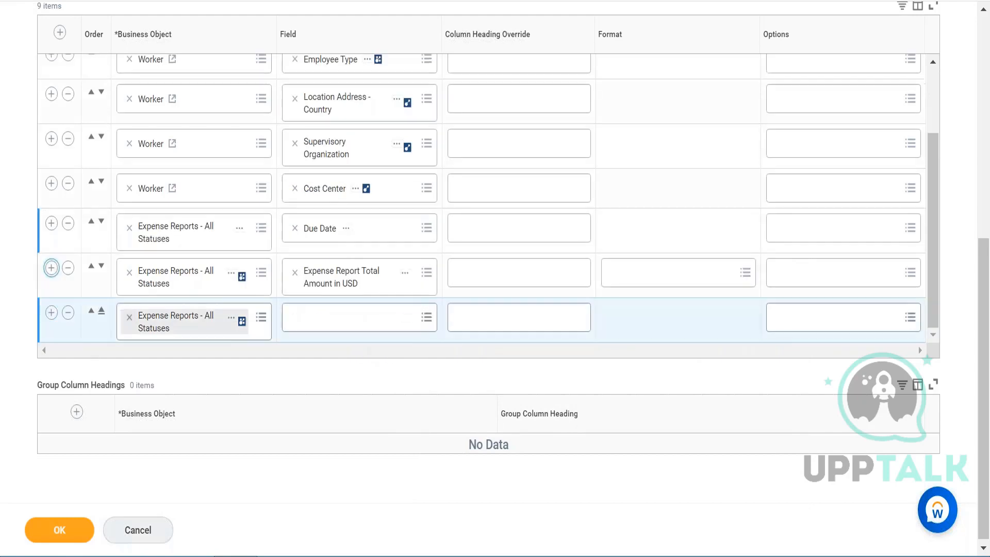
click(402, 315)
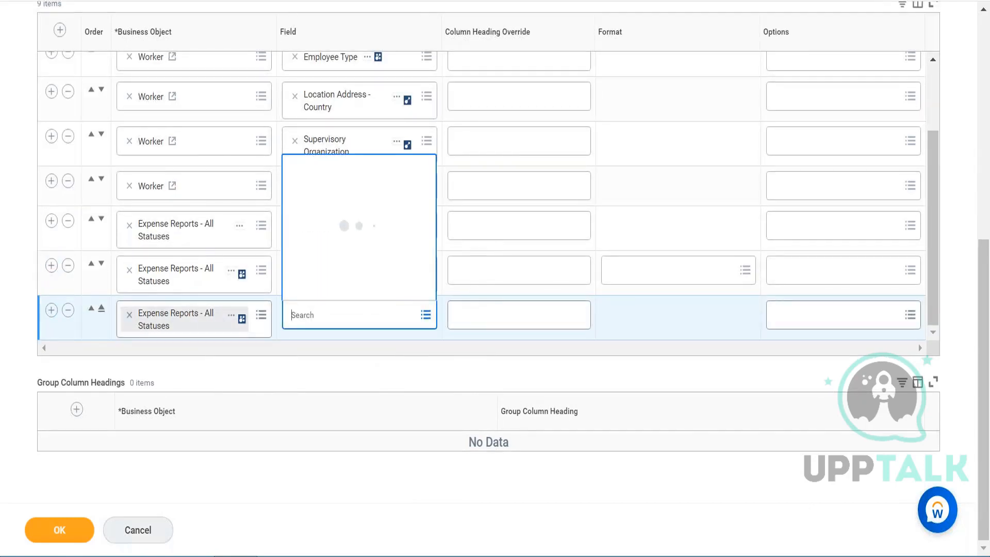
text(status)
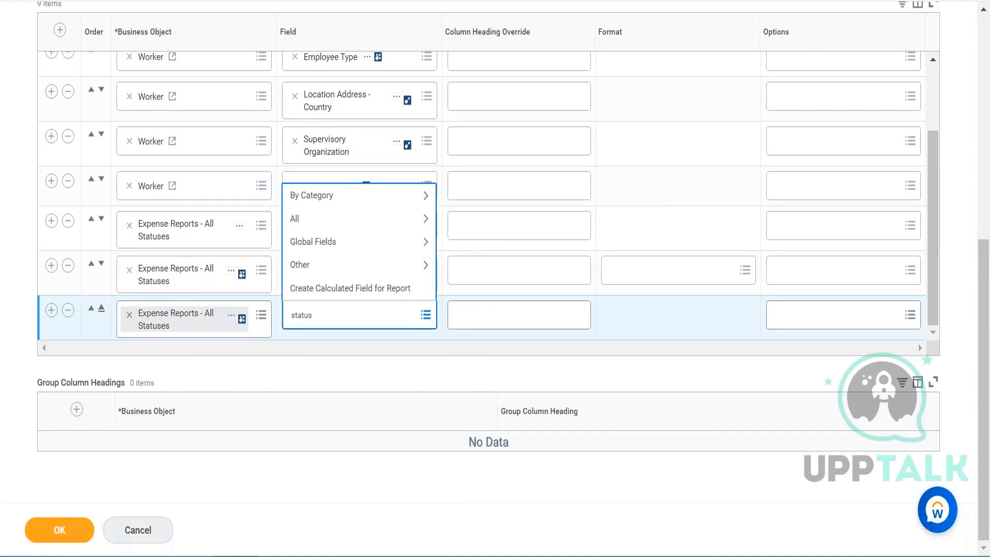
key(Return)
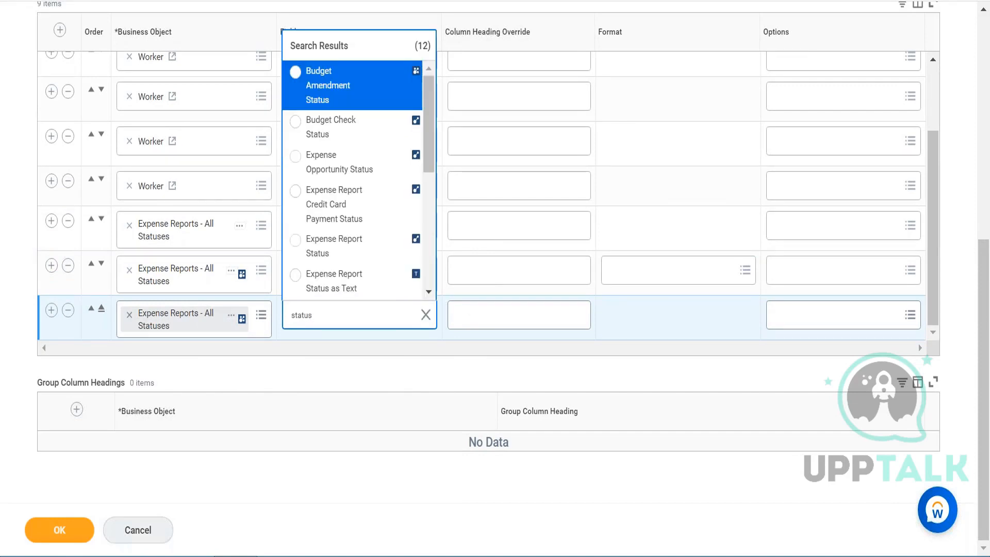
click(395, 243)
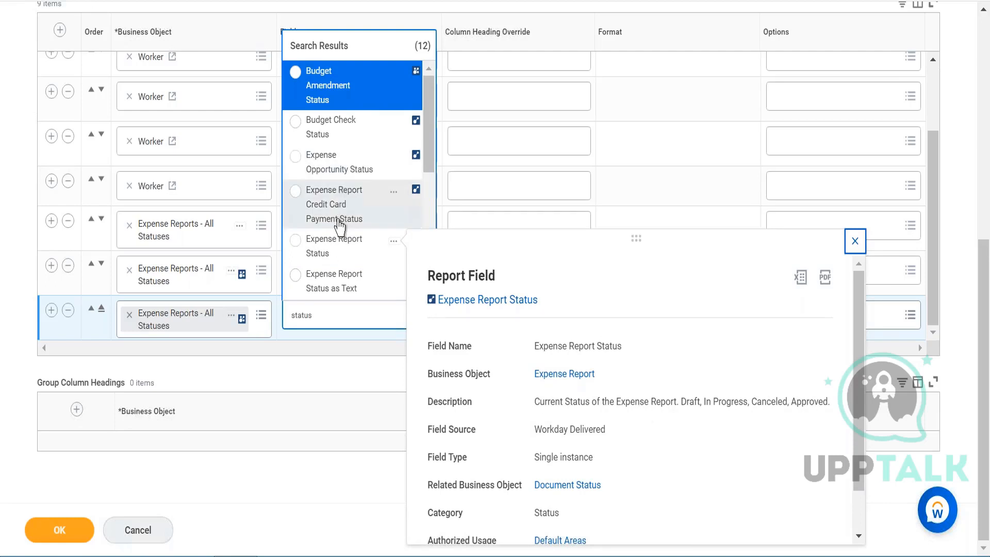
click(335, 253)
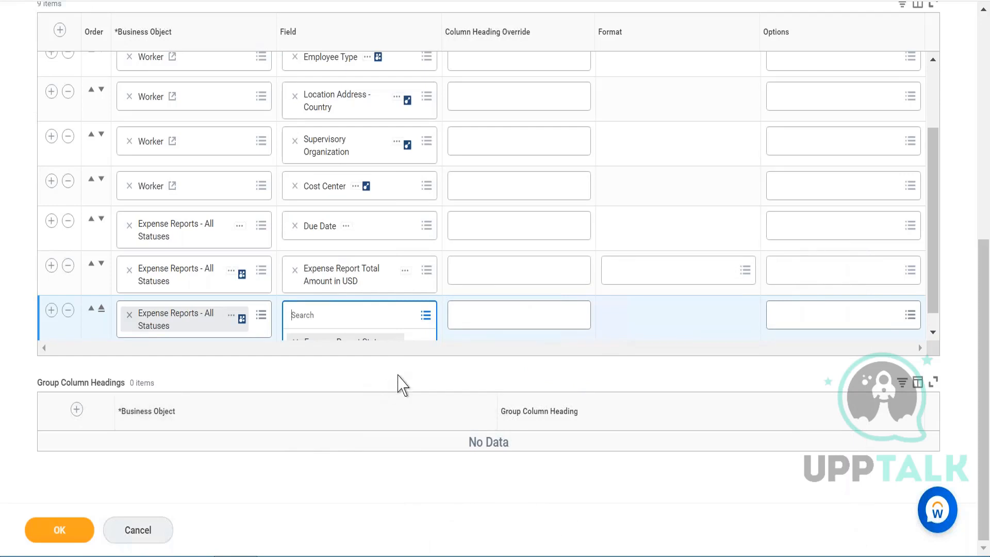
Add a filter condition on instances that uses the Company field
scroll(403, 384, up, 3)
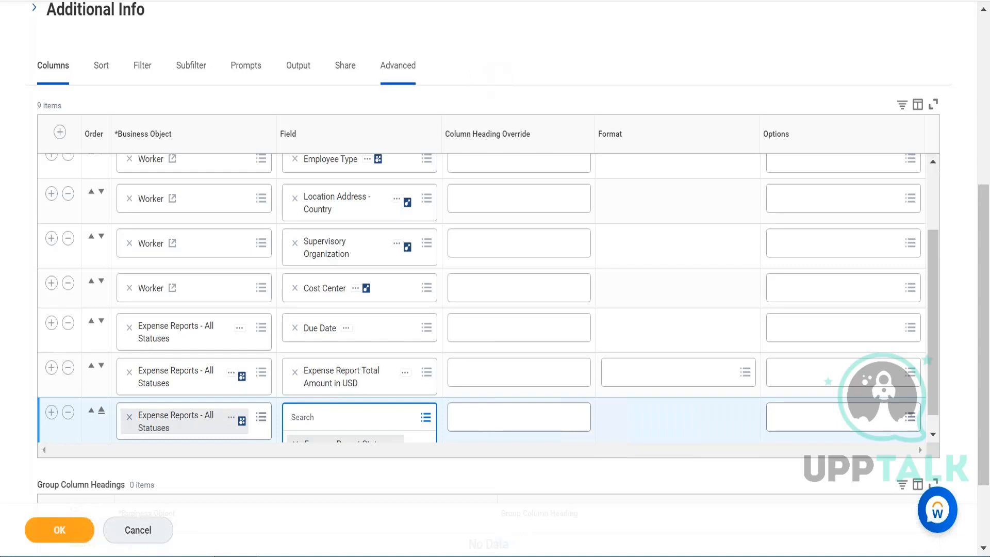
click(139, 66)
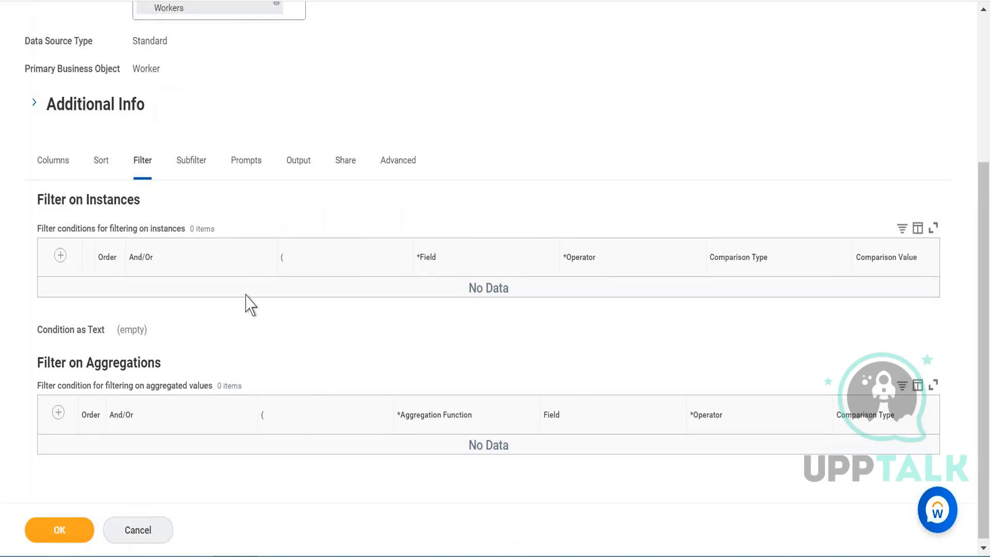
click(61, 255)
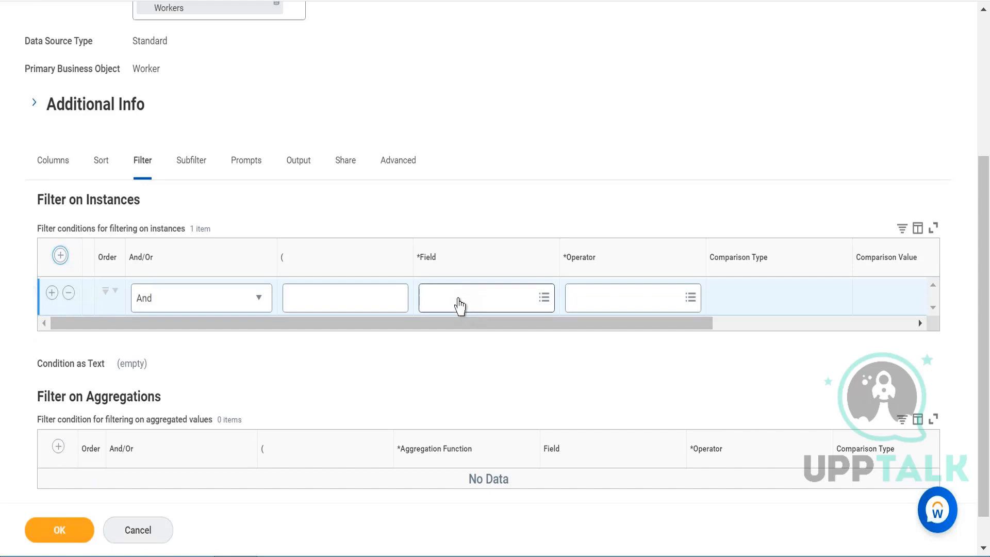
click(465, 312)
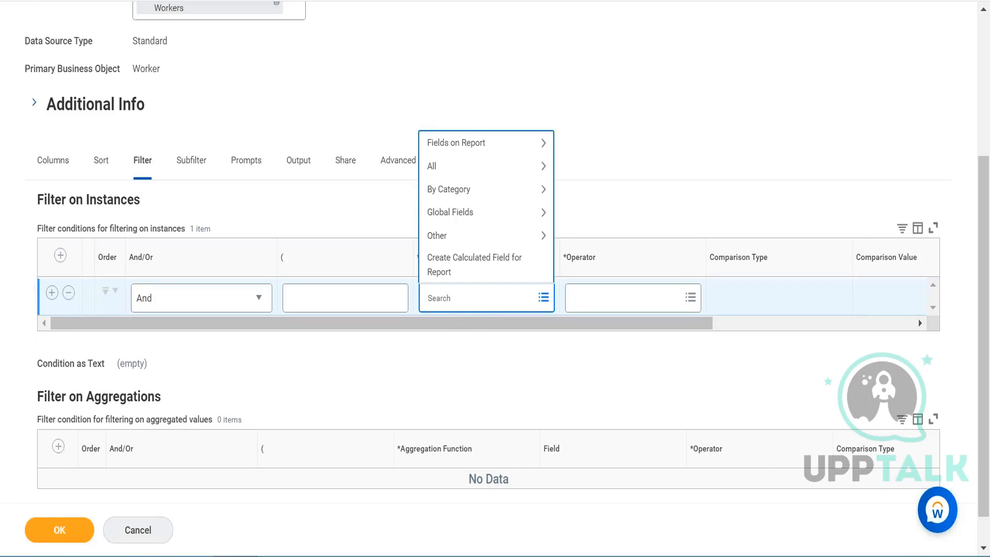
text(company)
key(Return)
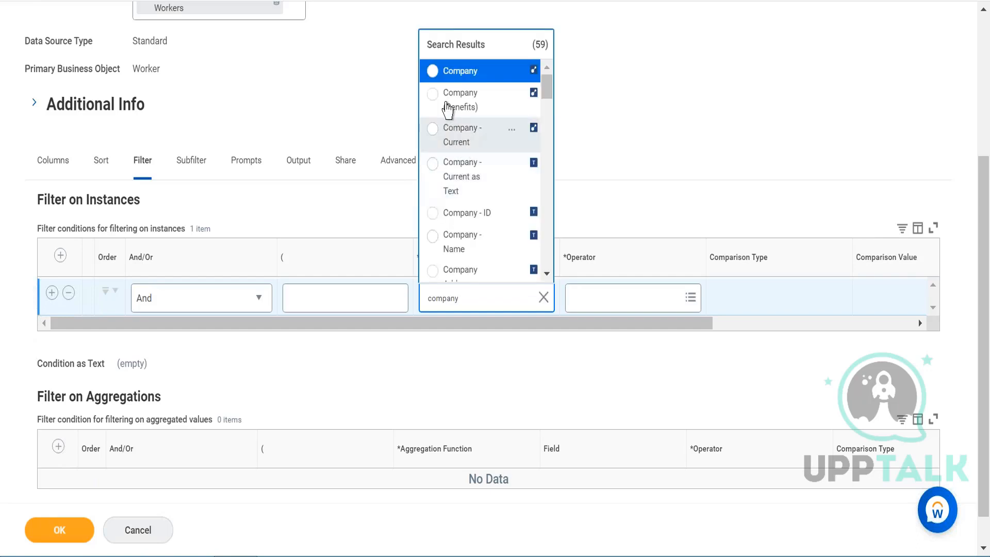
click(470, 77)
Set the Company condition to in the selection list, with GMS USA Global Modern Services, Inc. (USA) Company as comparison value
click(643, 308)
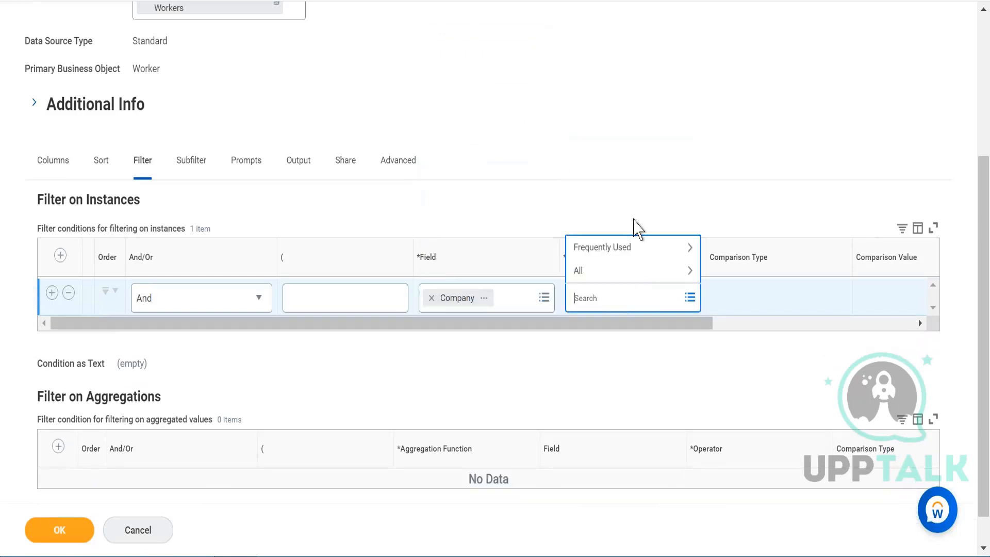
click(646, 258)
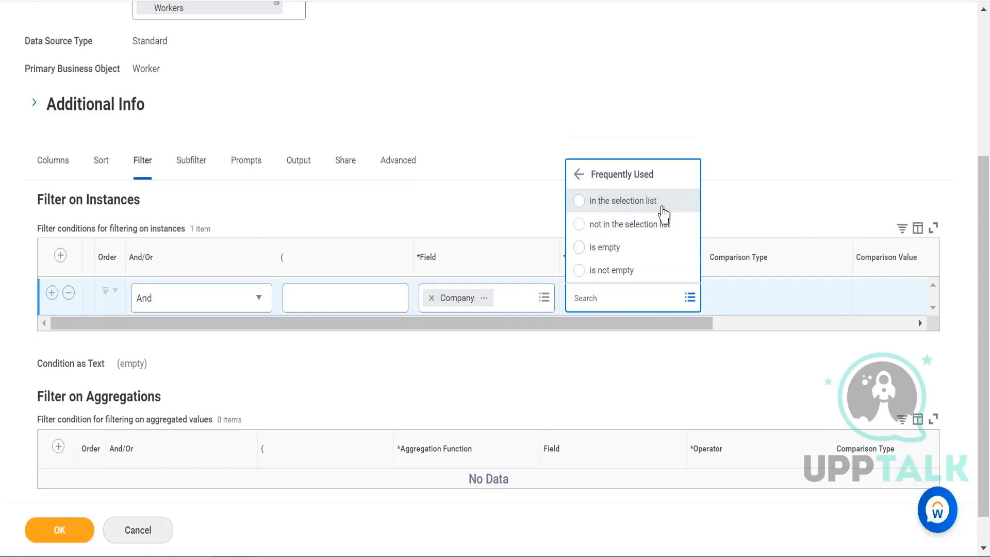
click(643, 202)
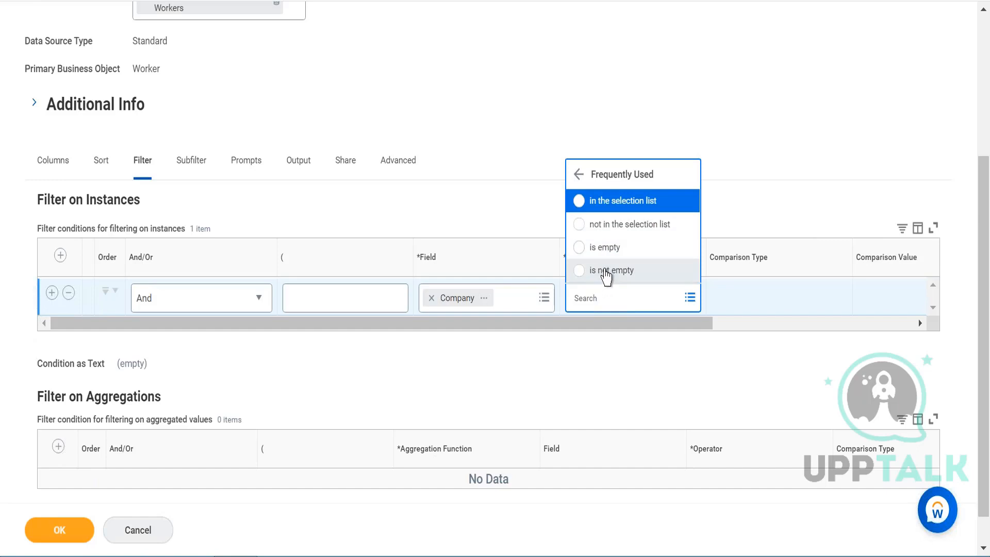
click(645, 202)
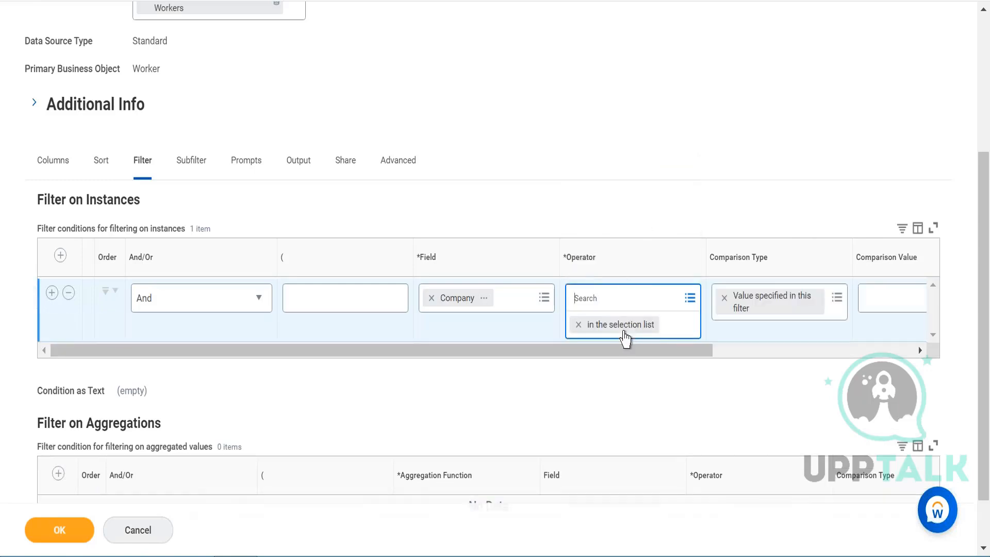
drag(635, 352, 773, 330)
click(731, 299)
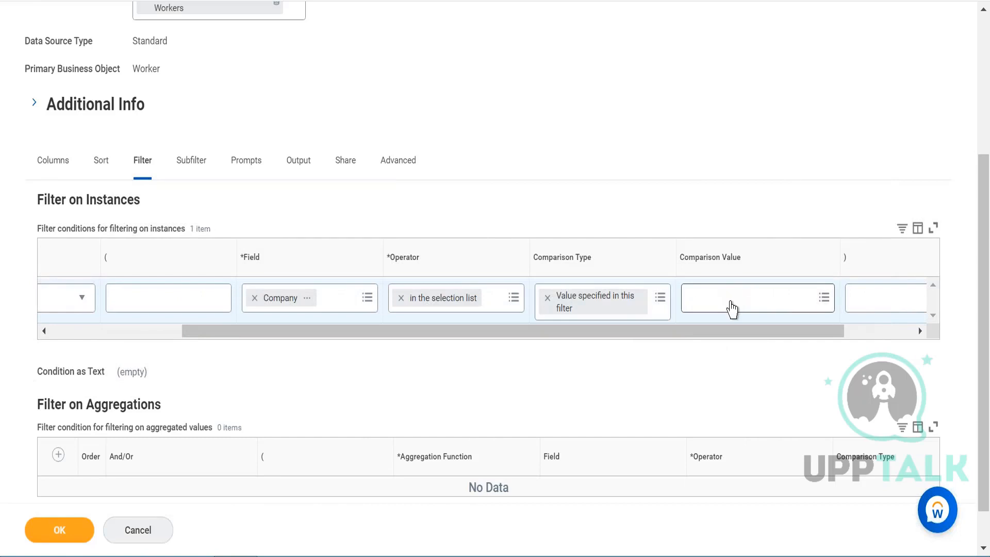
text(global)
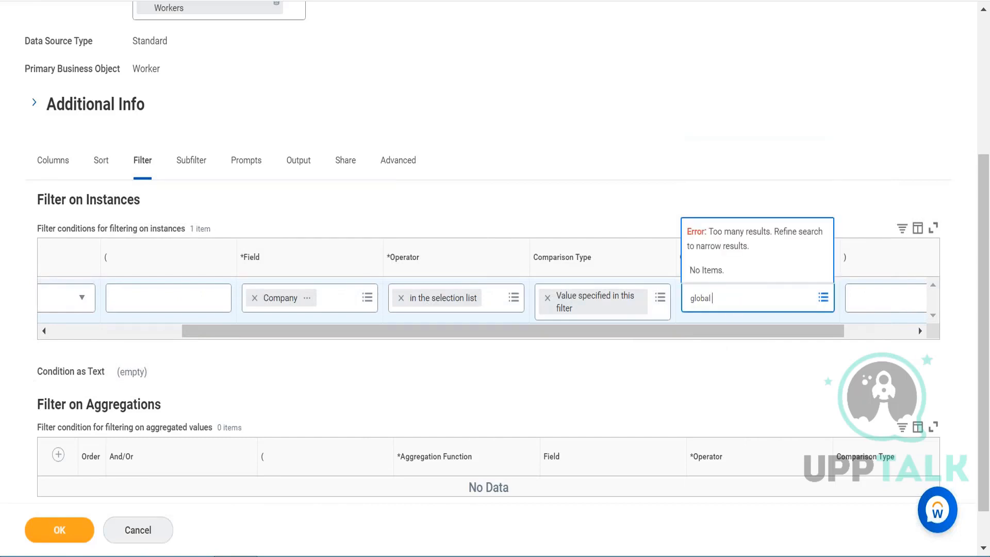
text( modern service usa)
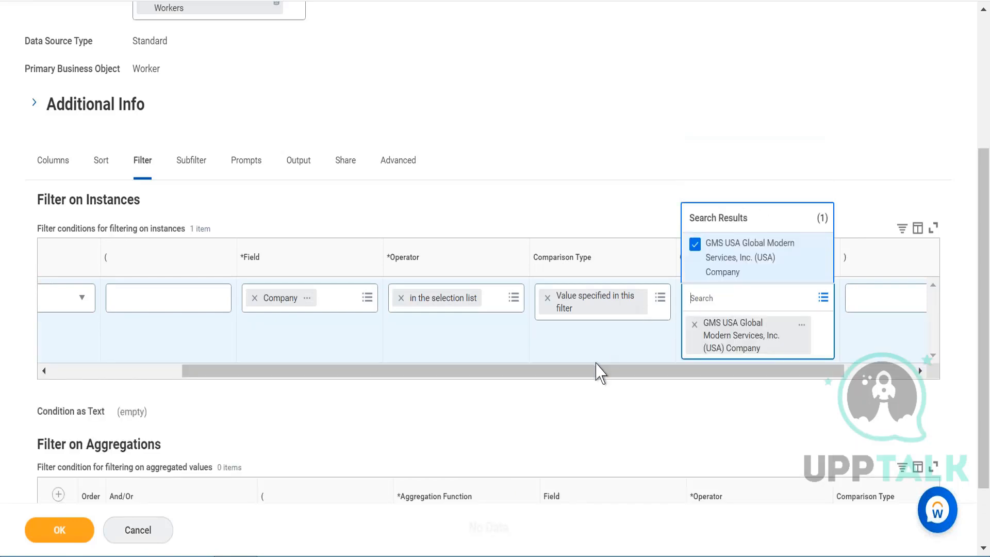
Add a second filter condition on instances that uses the Worker Type field
click(518, 377)
drag(519, 377, 95, 342)
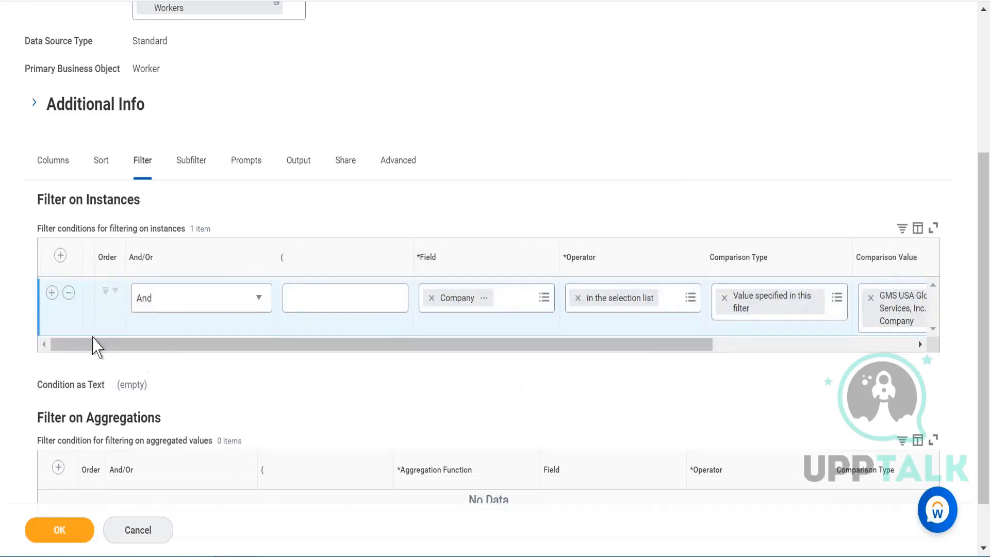
click(467, 362)
text(worker type)
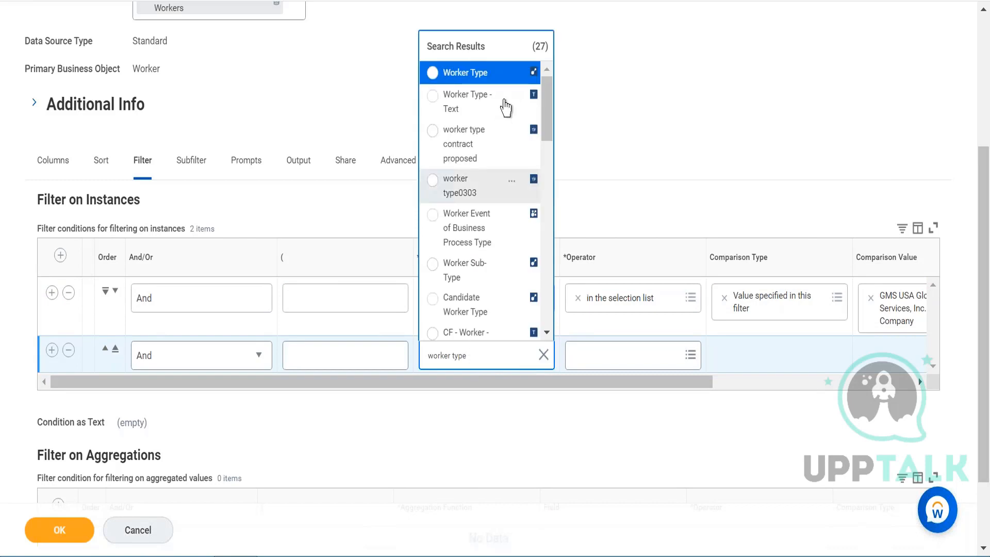
click(493, 81)
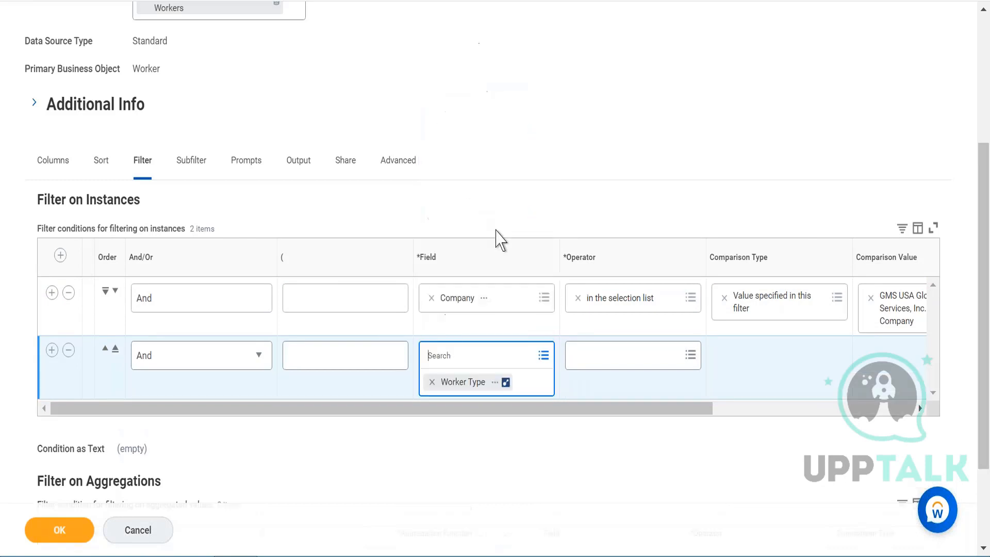
Set the Worker Type condition to not in the selection list with comparison value CONTRACTOR, and save the report definition
click(602, 360)
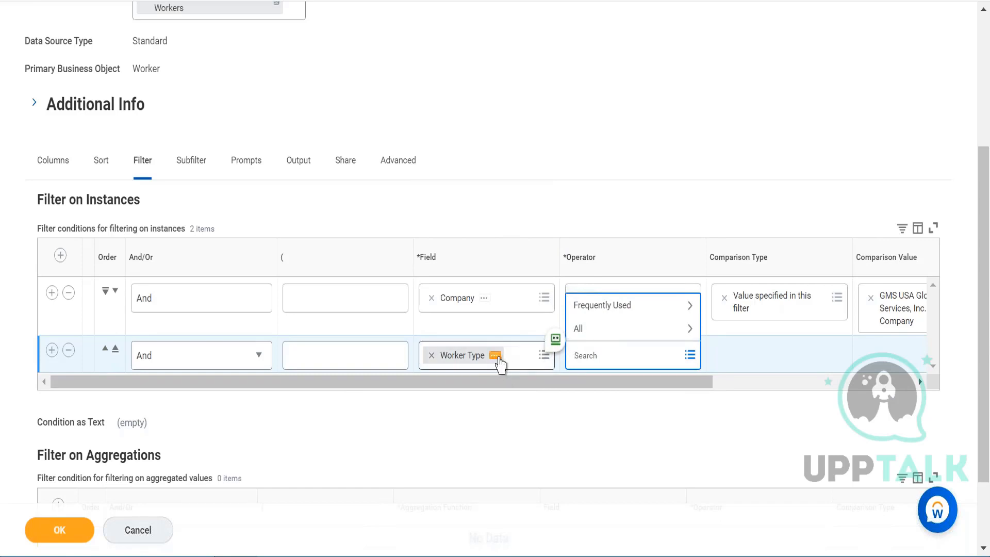
click(613, 314)
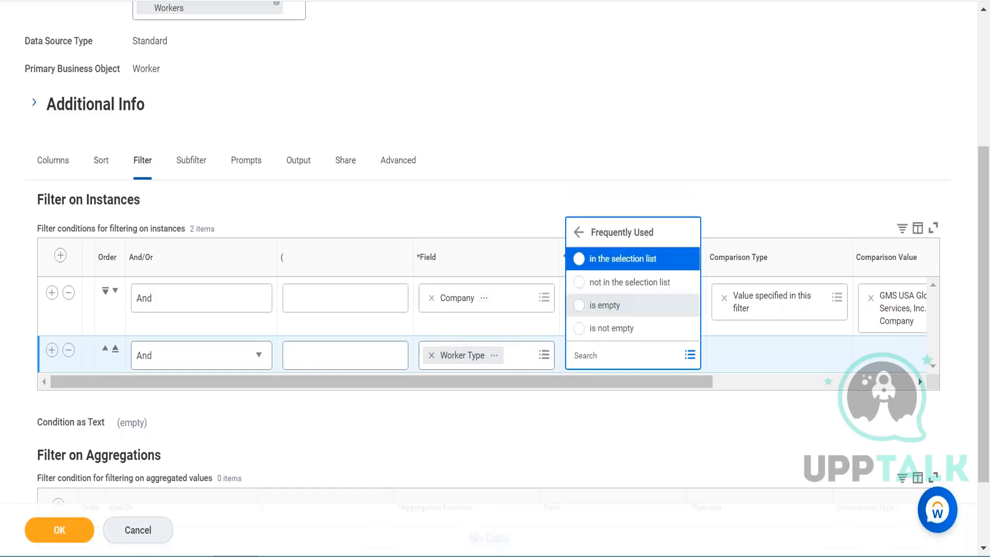
click(611, 283)
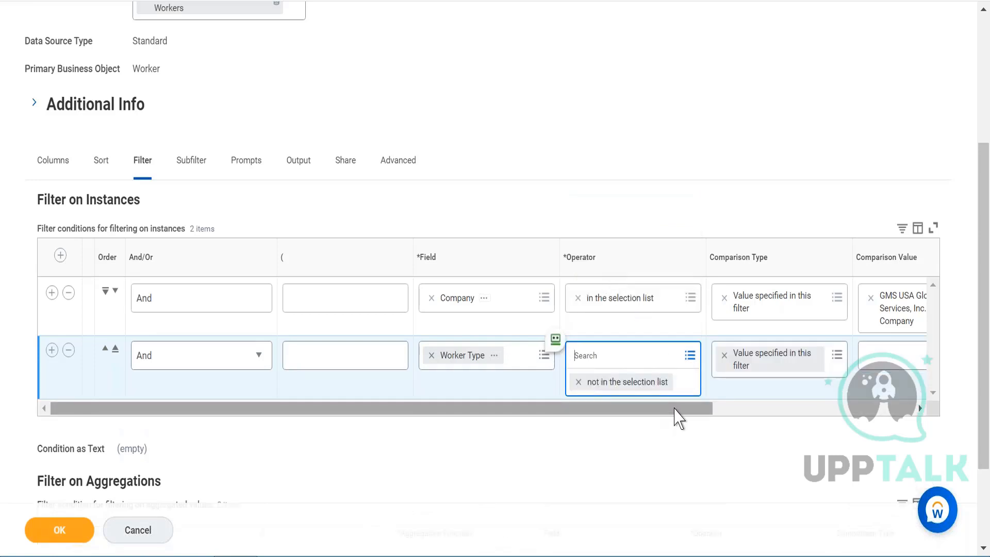
scroll(811, 382, right, 5)
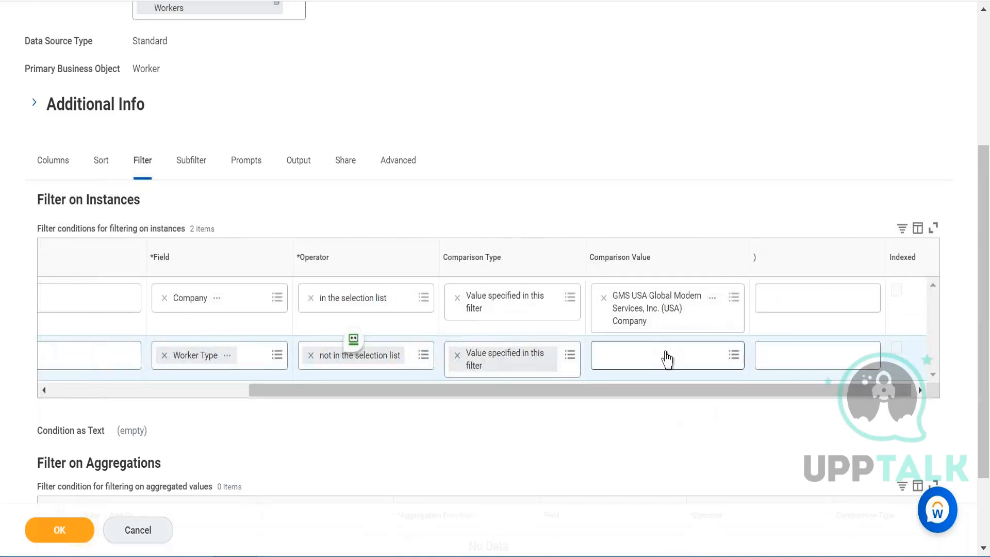
click(665, 358)
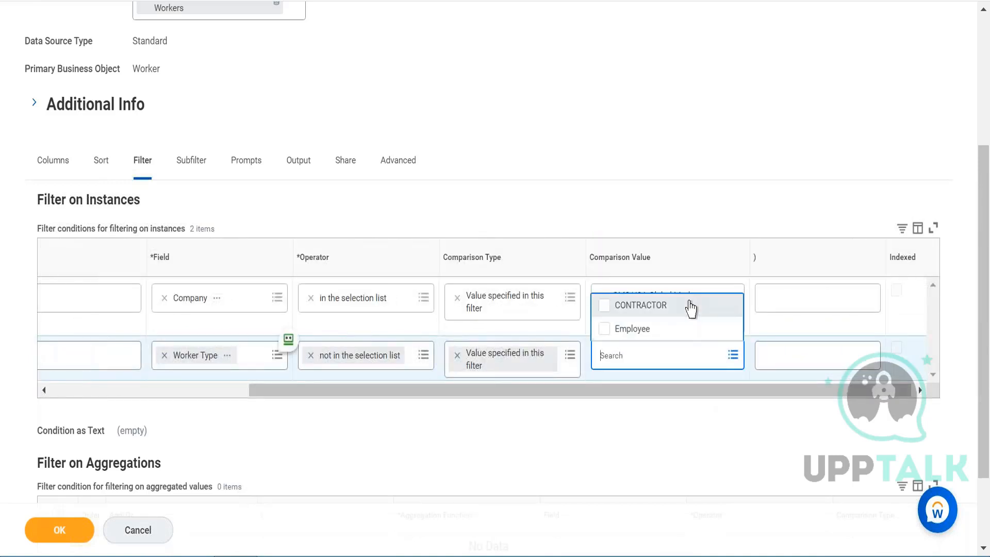
click(677, 308)
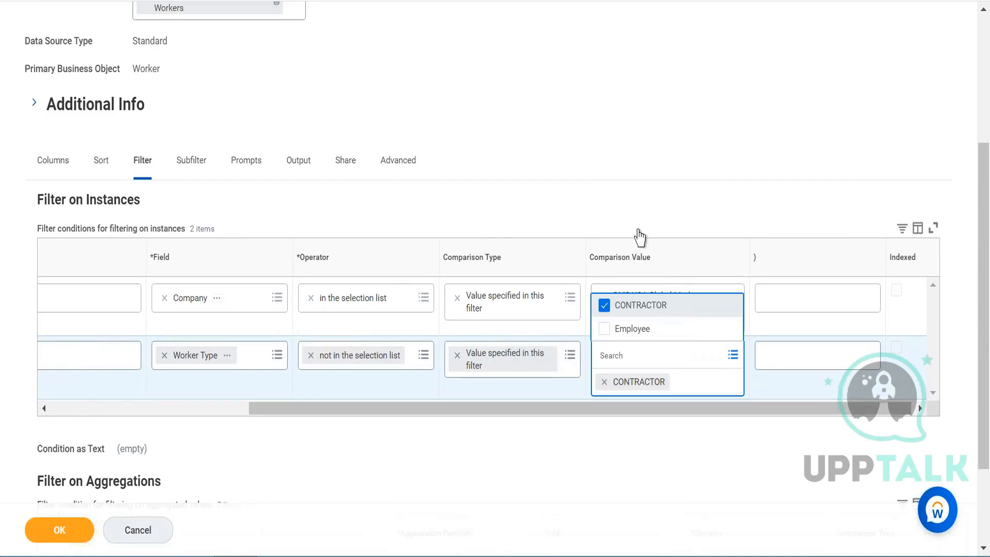
click(614, 166)
click(58, 531)
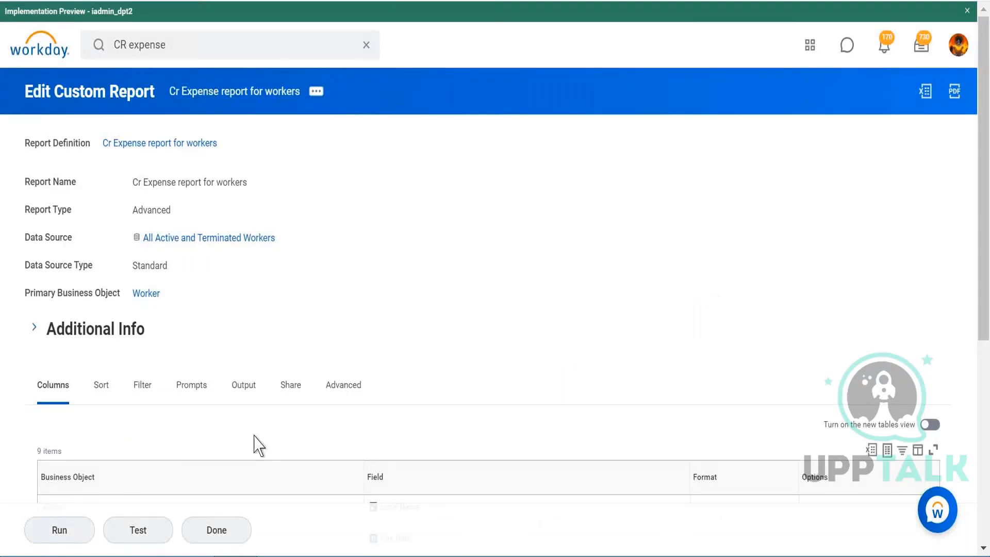
Run the report and examine the worker rows with their expense report amounts and statuses
click(60, 530)
click(68, 531)
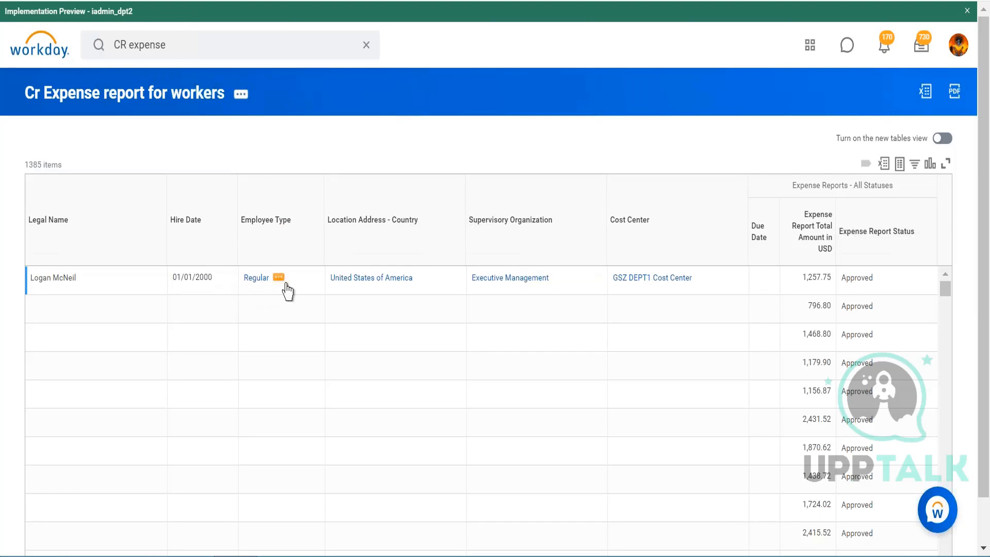
mouse_move(420, 279)
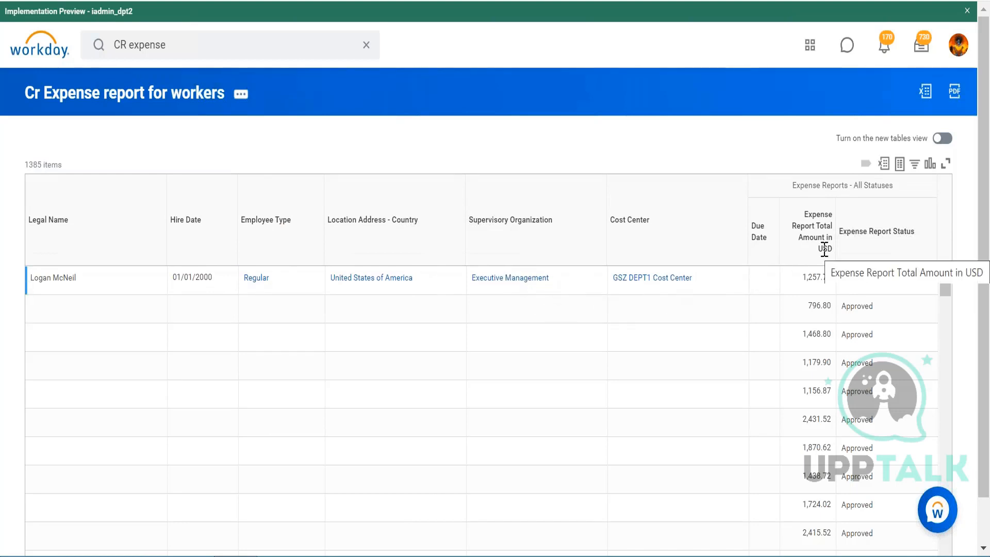
scroll(824, 248, down, 1)
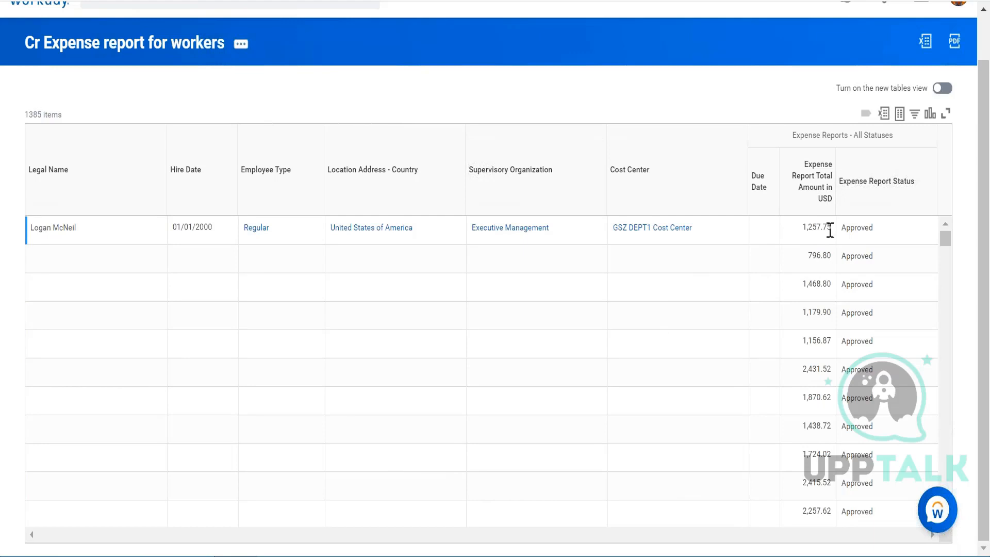
scroll(875, 362, down, 10)
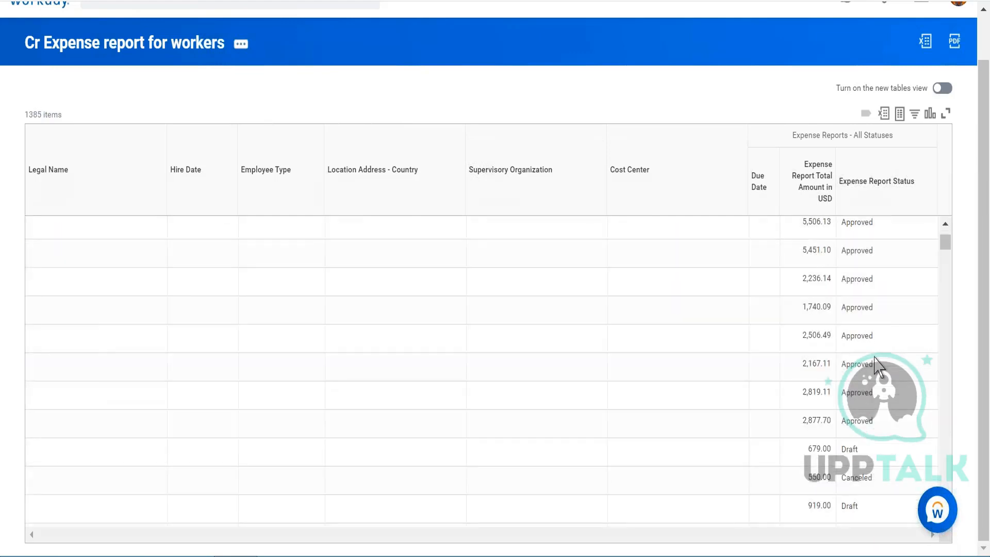
scroll(875, 362, down, 8)
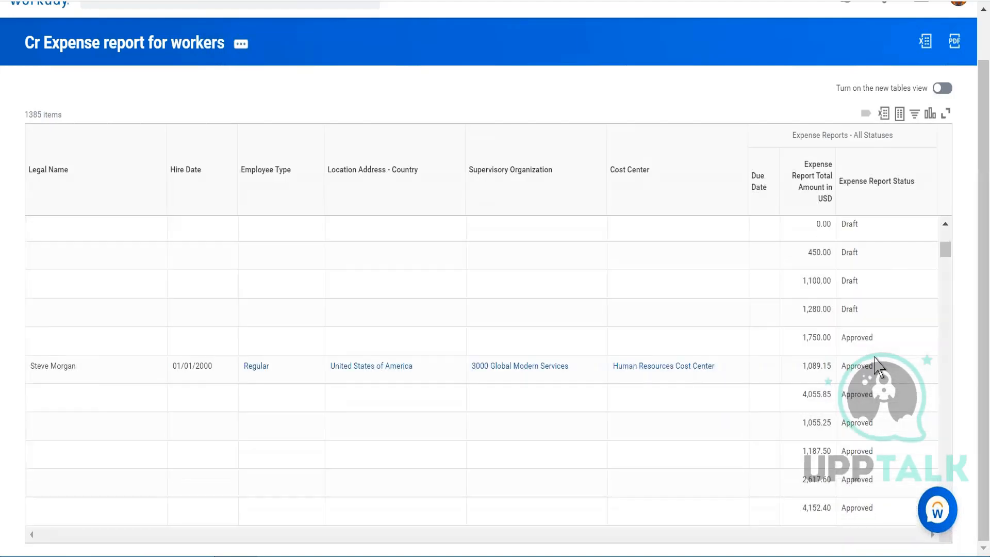
mouse_move(88, 374)
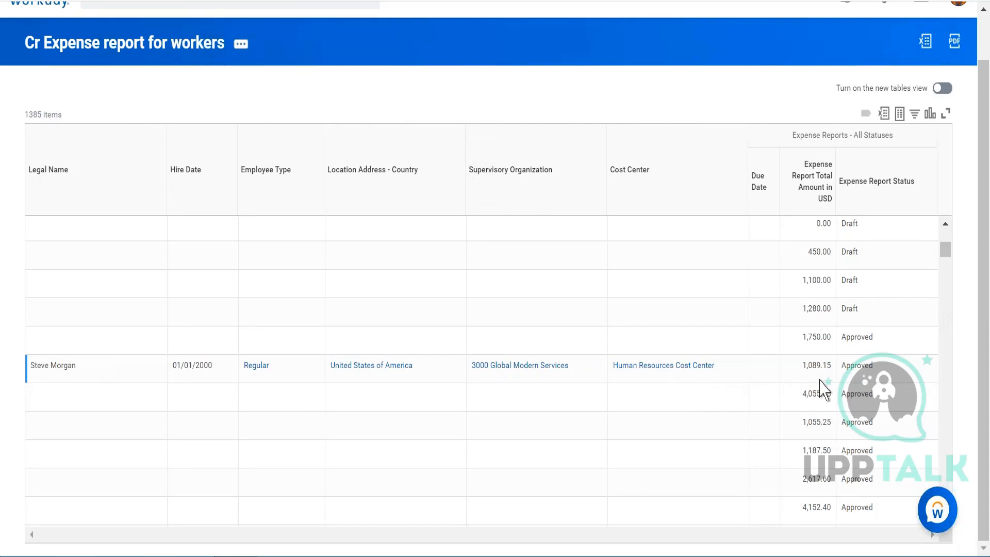
scroll(824, 391, down, 5)
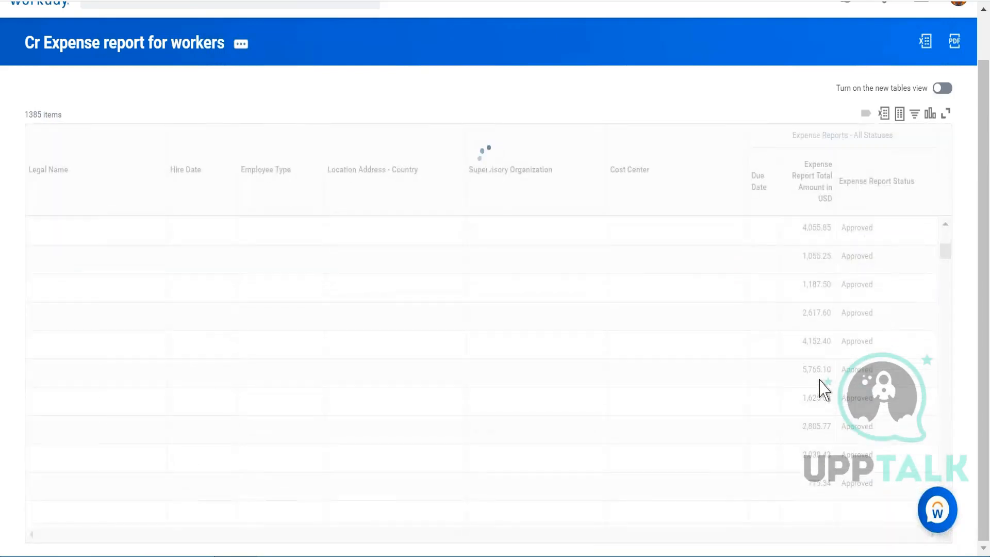
scroll(824, 390, up, 10)
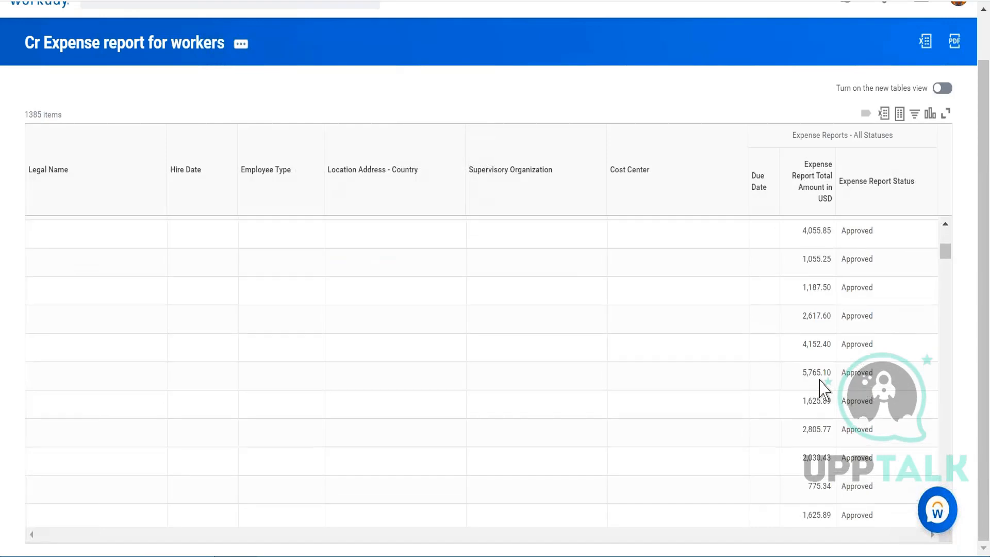
scroll(824, 390, up, 10)
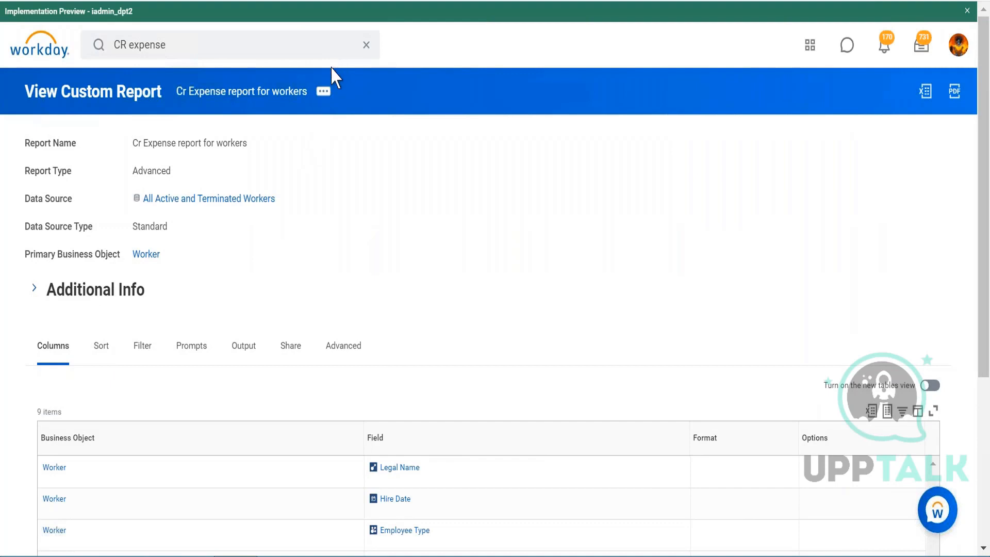
Reopen the Cr Expense report for workers definition for editing and show its sort settings
click(322, 92)
mouse_move(428, 146)
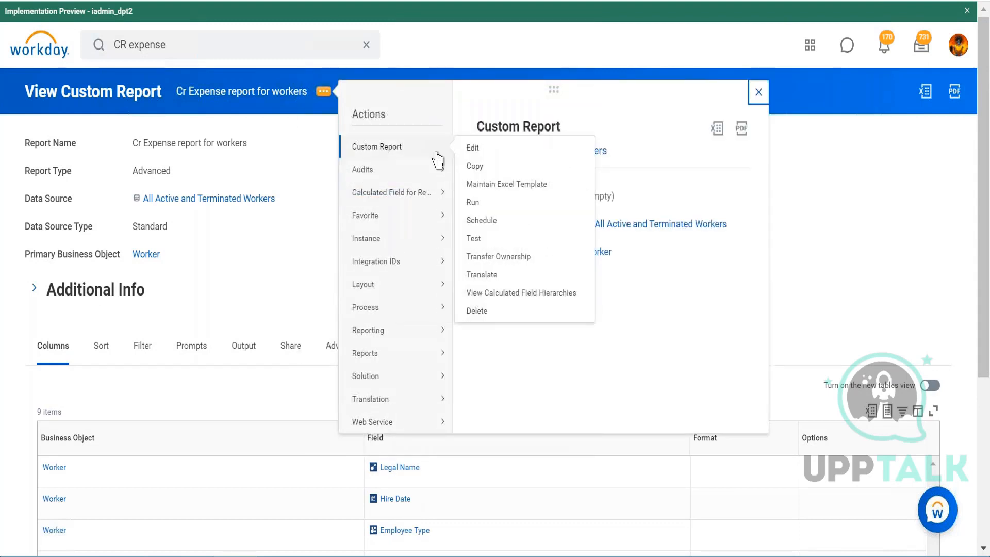
click(472, 149)
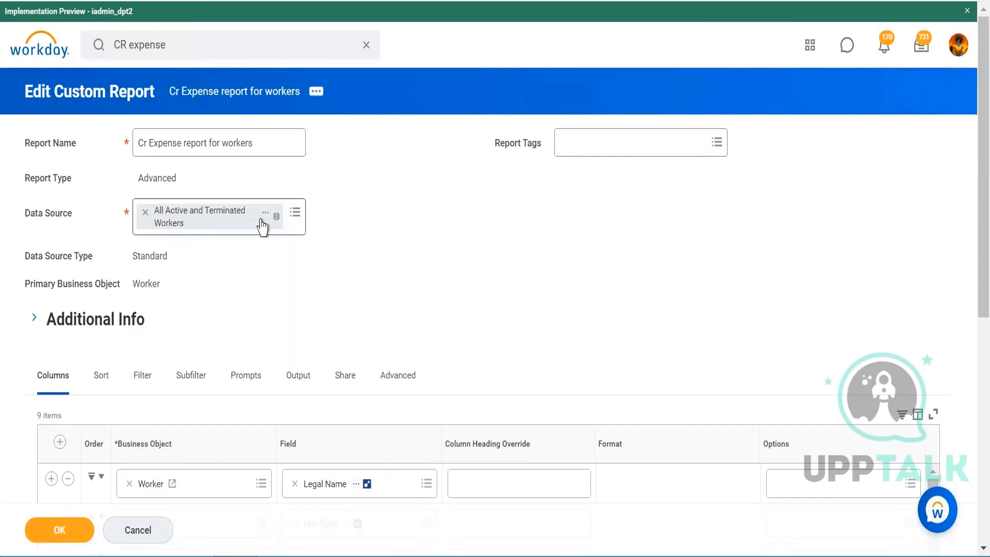
click(102, 387)
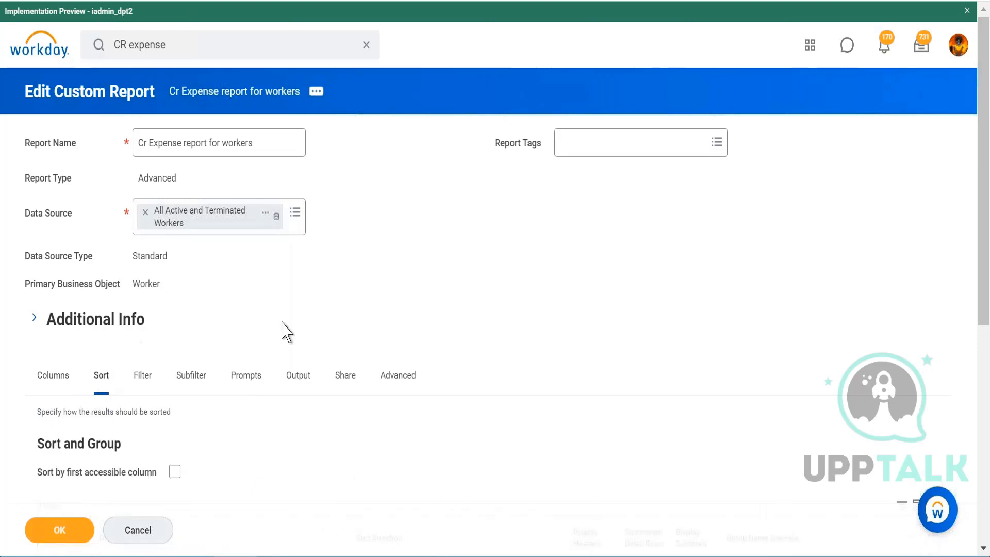
Add a sort on the Hire Date field with the direction Alphabetical - Descending
scroll(298, 330, down, 6)
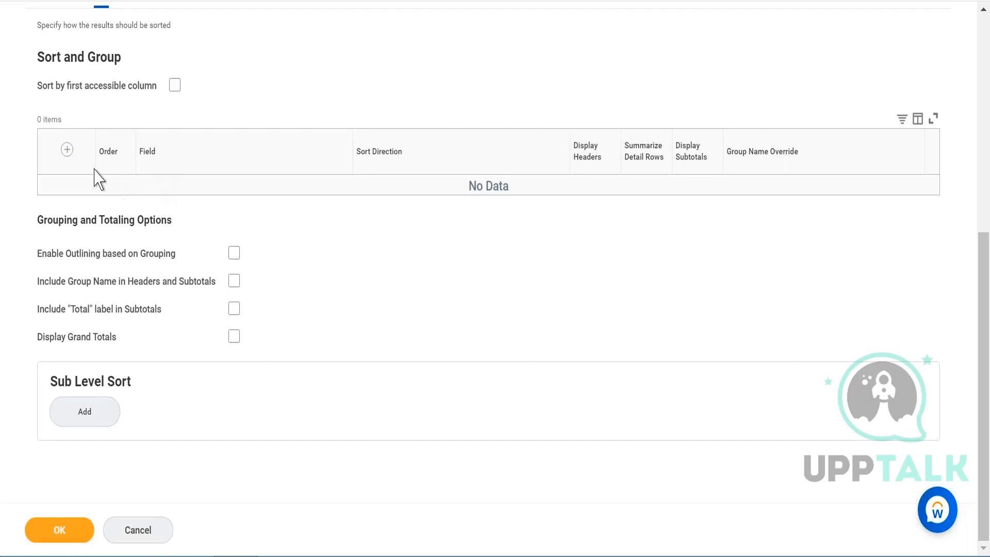
click(67, 150)
click(287, 203)
text(hire date)
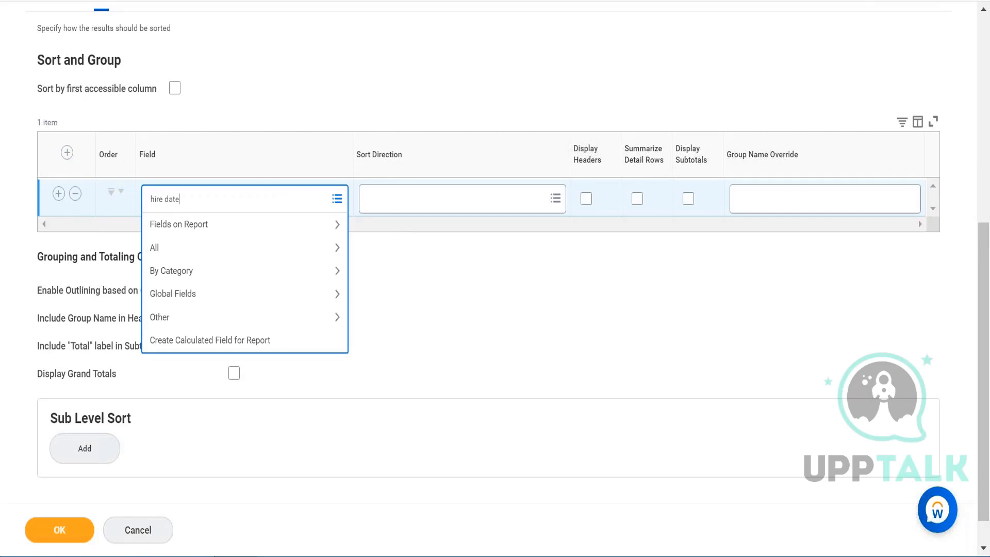
key(Return)
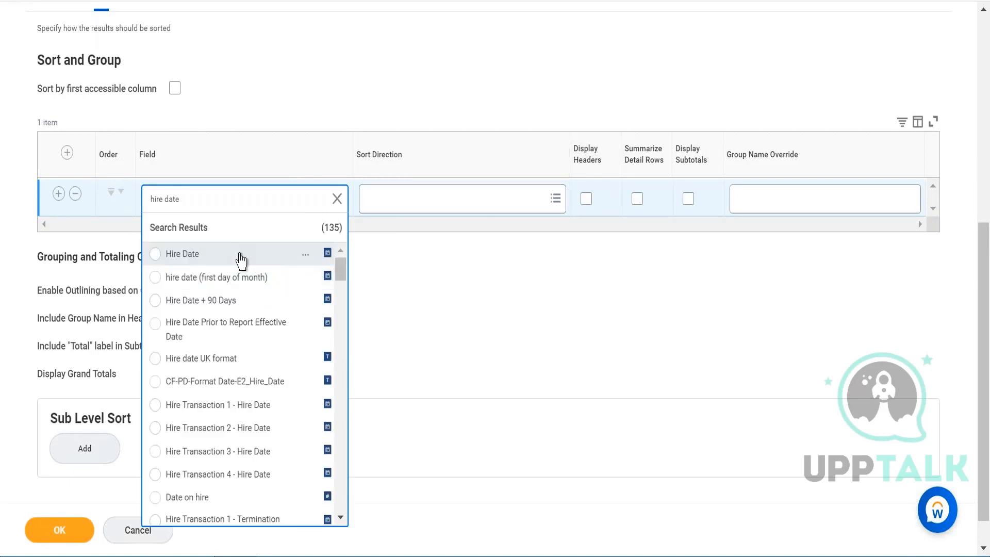
click(241, 258)
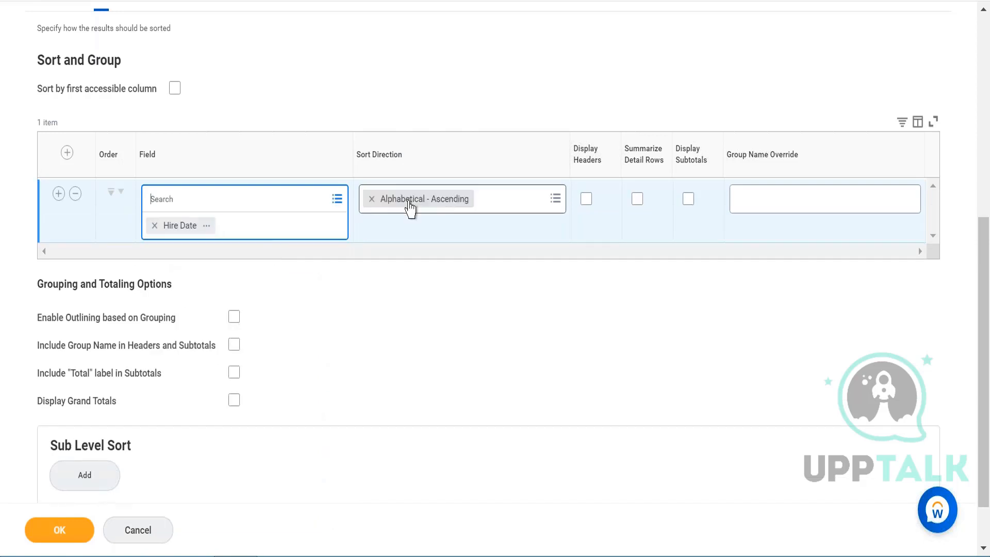
click(410, 209)
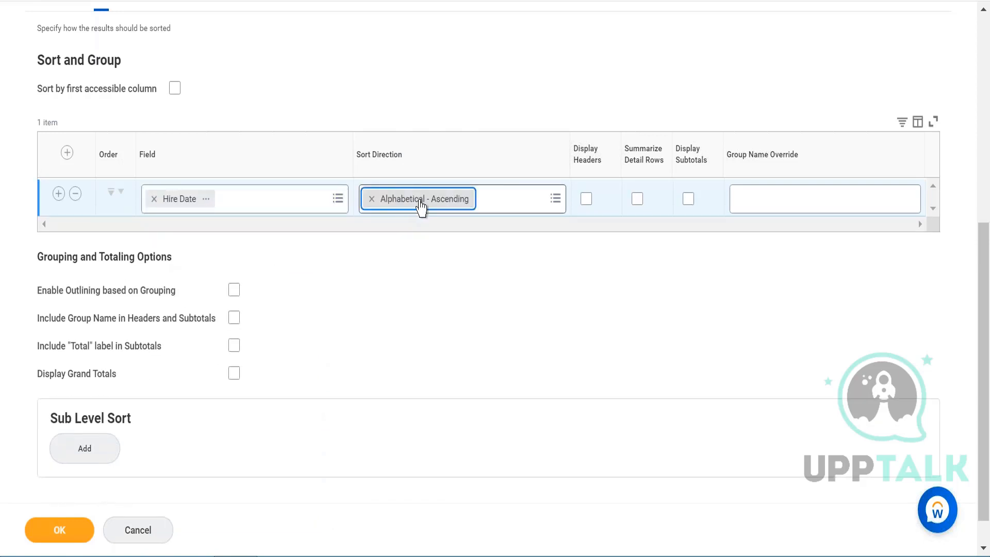
click(534, 196)
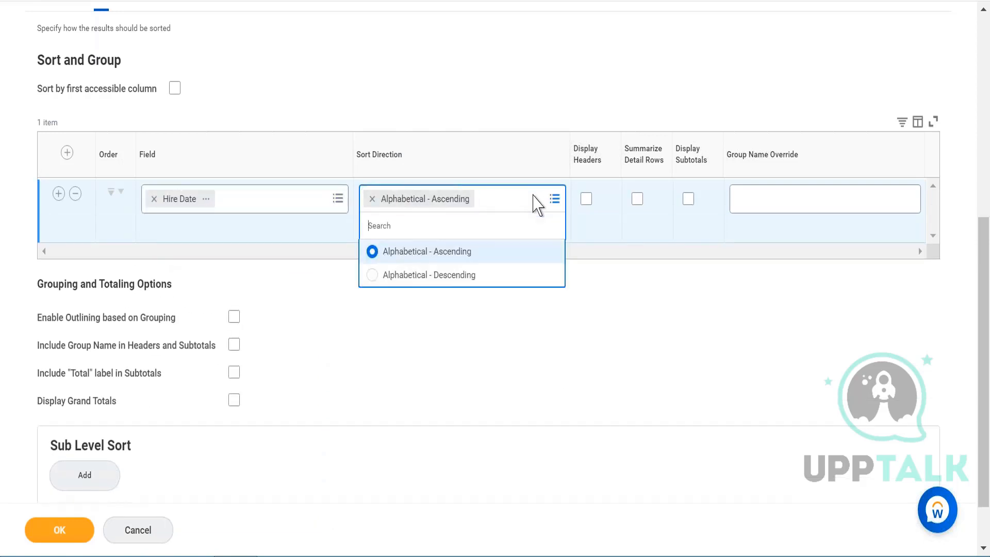
click(496, 278)
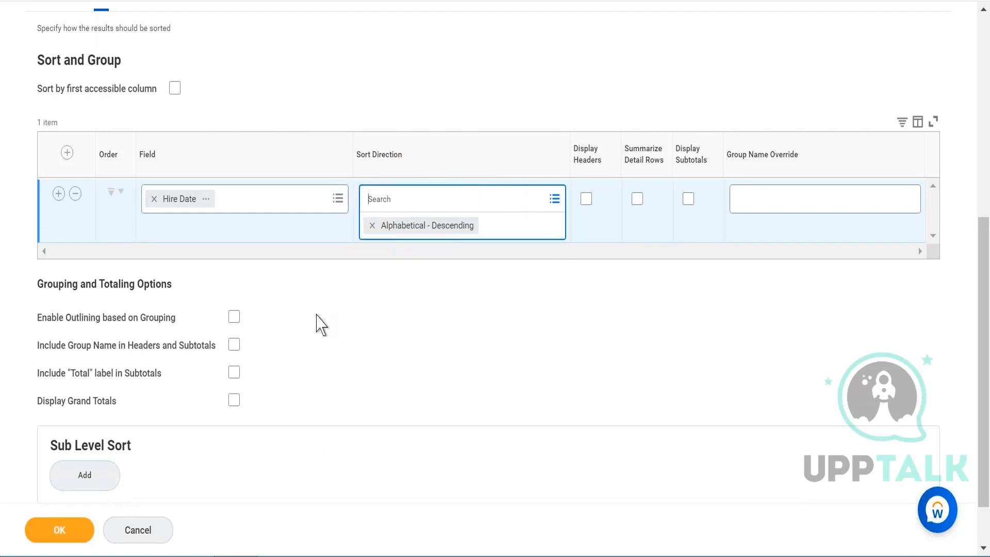
Add a sub level sort with Expense Reports - All Statuses as its business object
scroll(303, 368, down, 2)
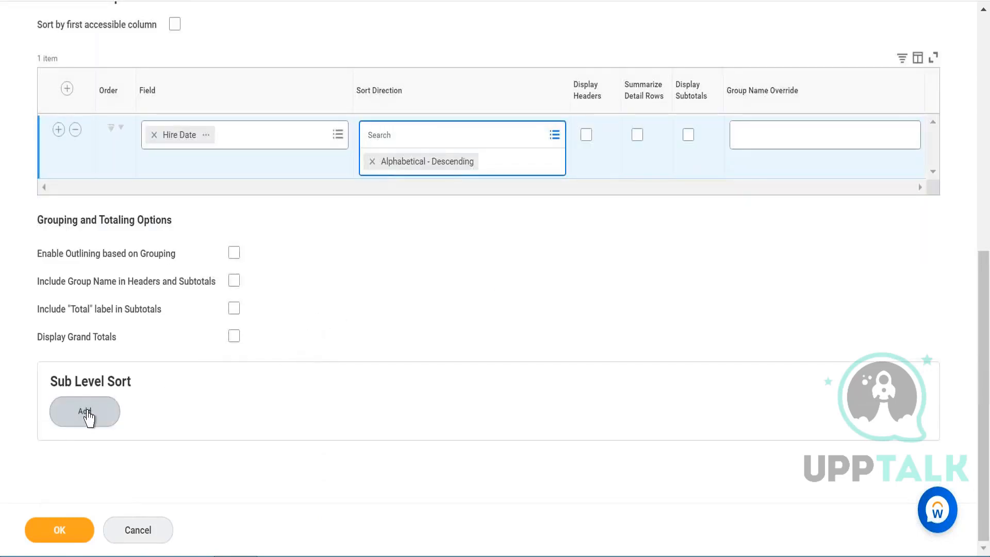
click(86, 412)
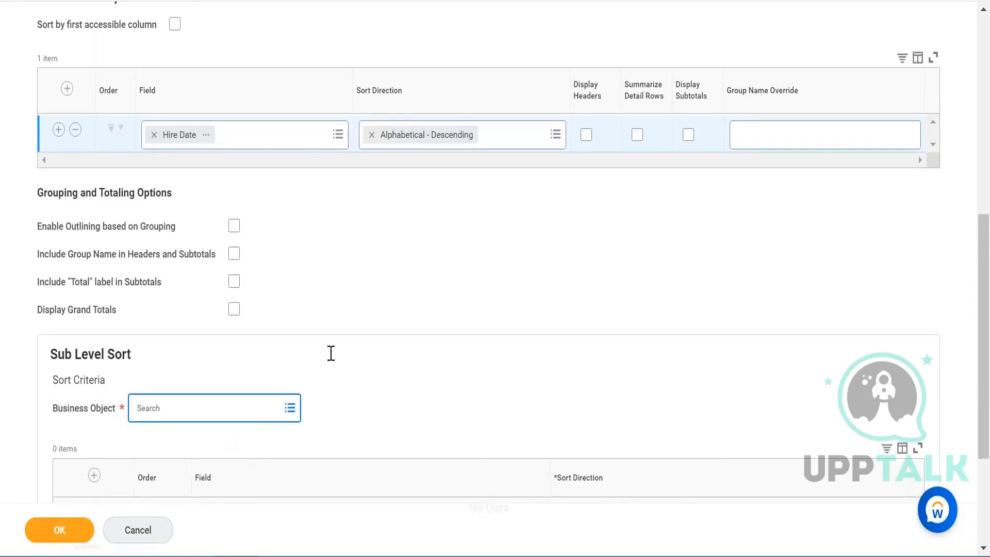
scroll(342, 357, down, 3)
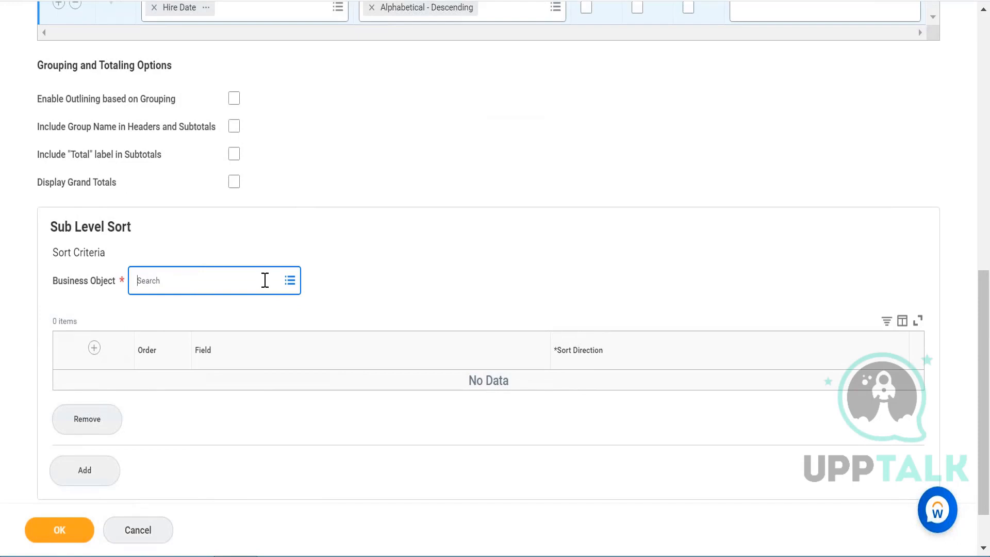
click(265, 280)
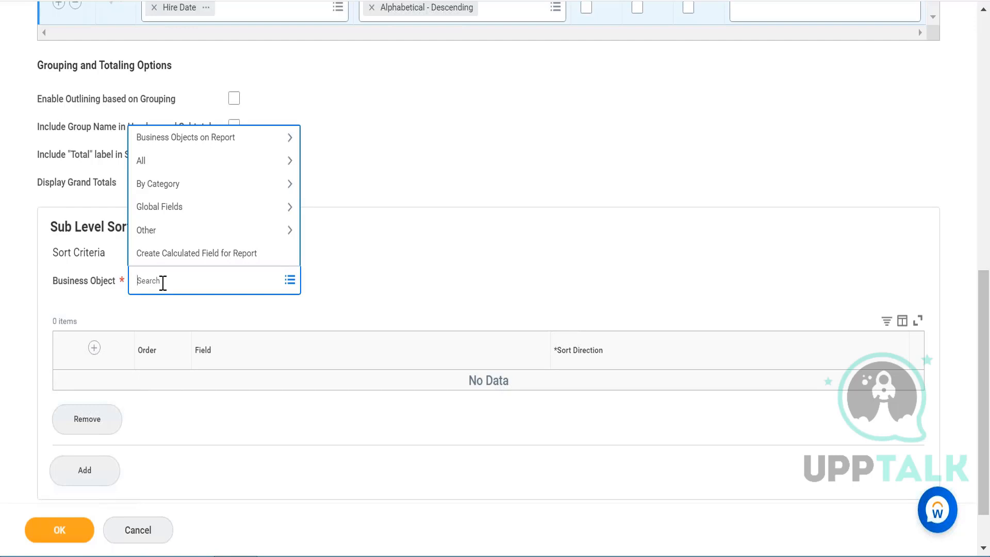
click(249, 141)
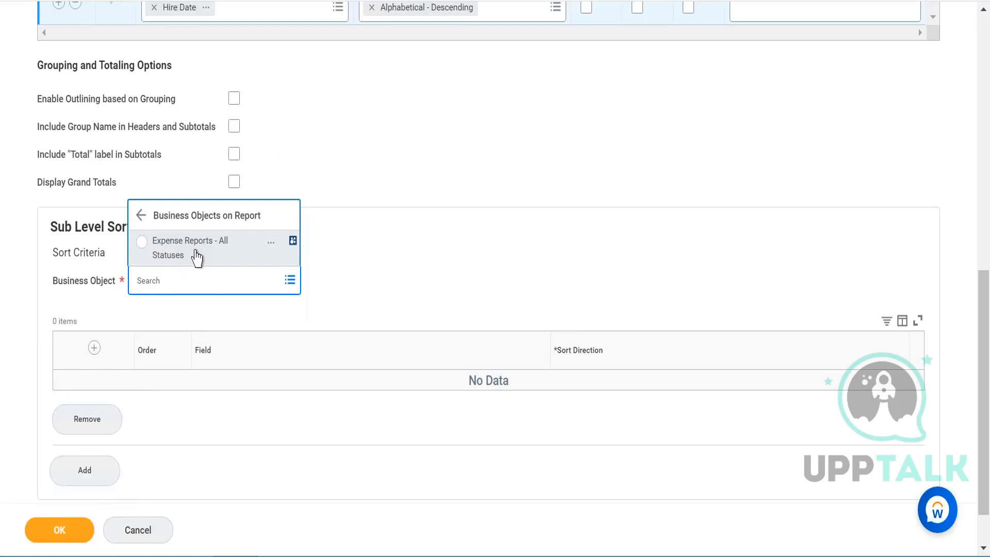
click(225, 253)
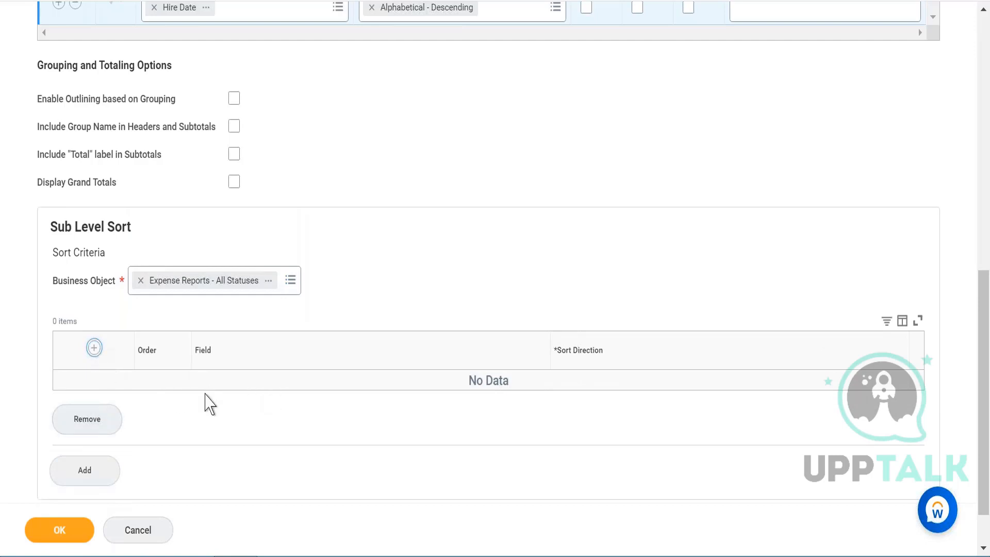
Add a sub level sort on Expense Report Total Amount in USD with the direction Alphabetical - Descending
click(248, 400)
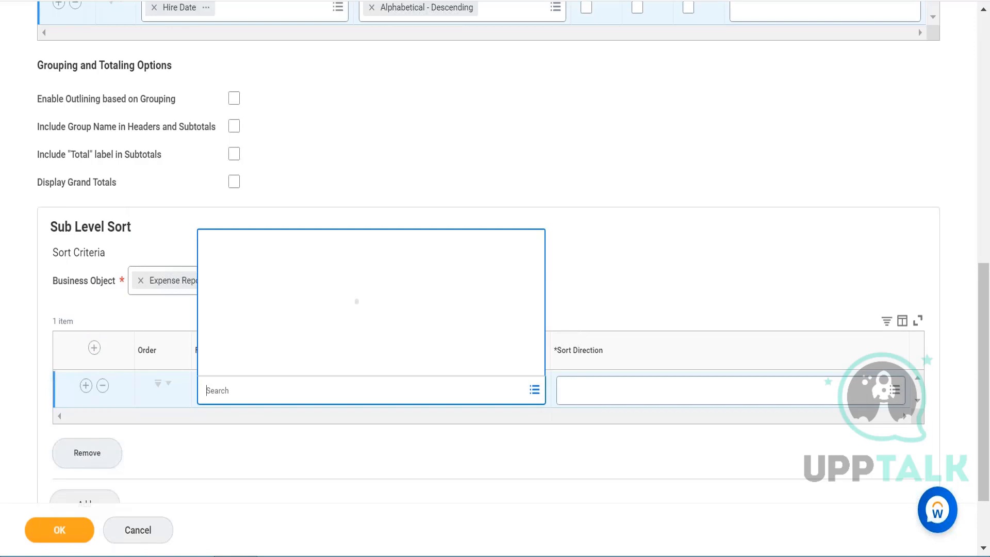
text(amount usd)
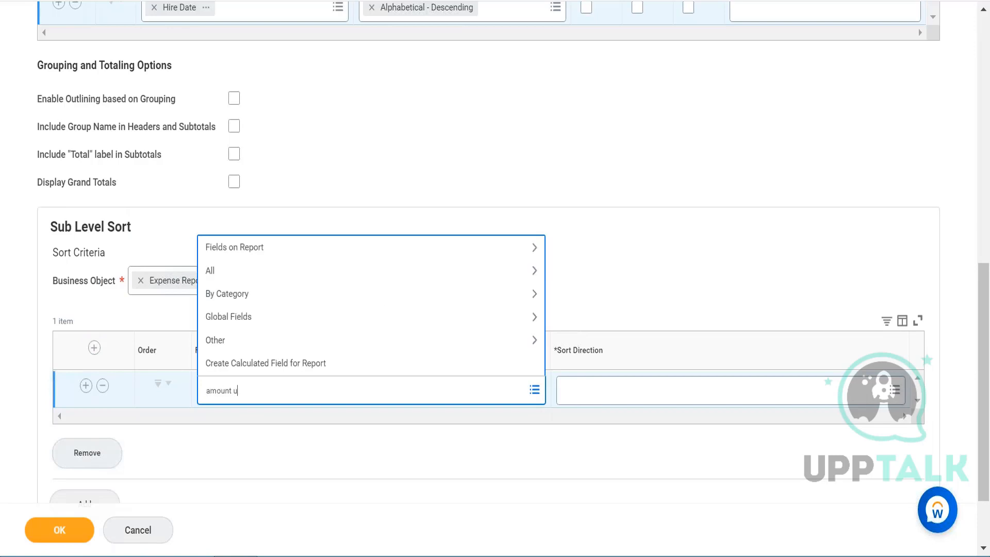
key(Return)
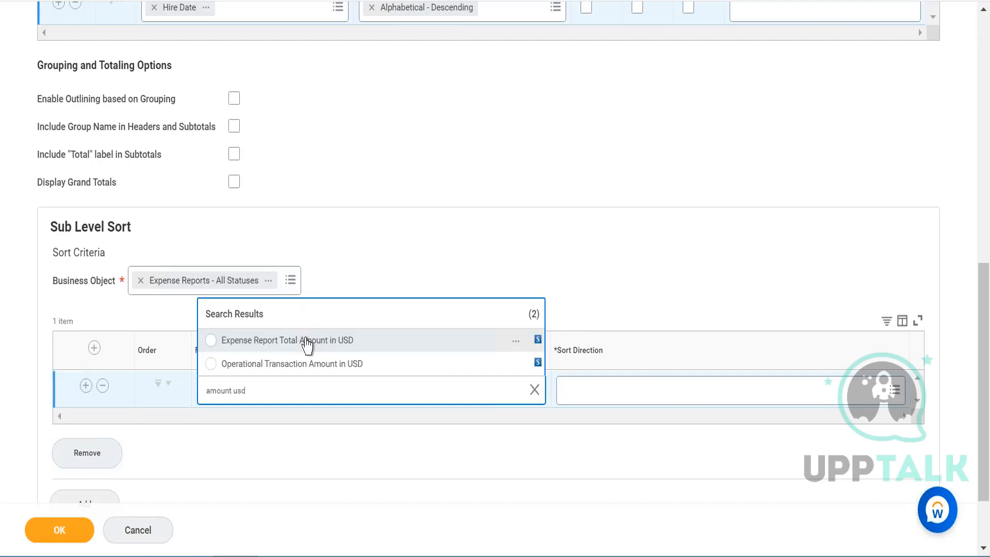
click(387, 346)
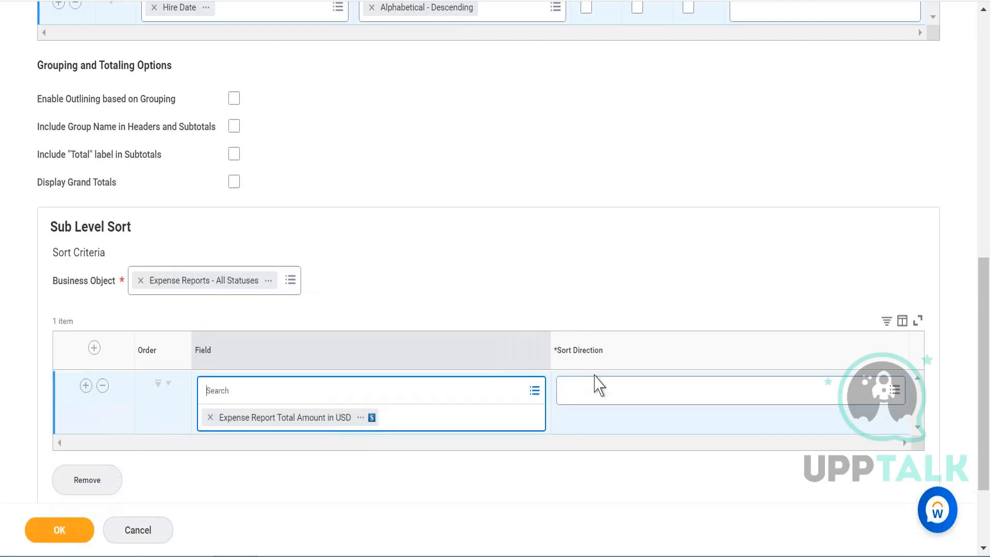
click(732, 386)
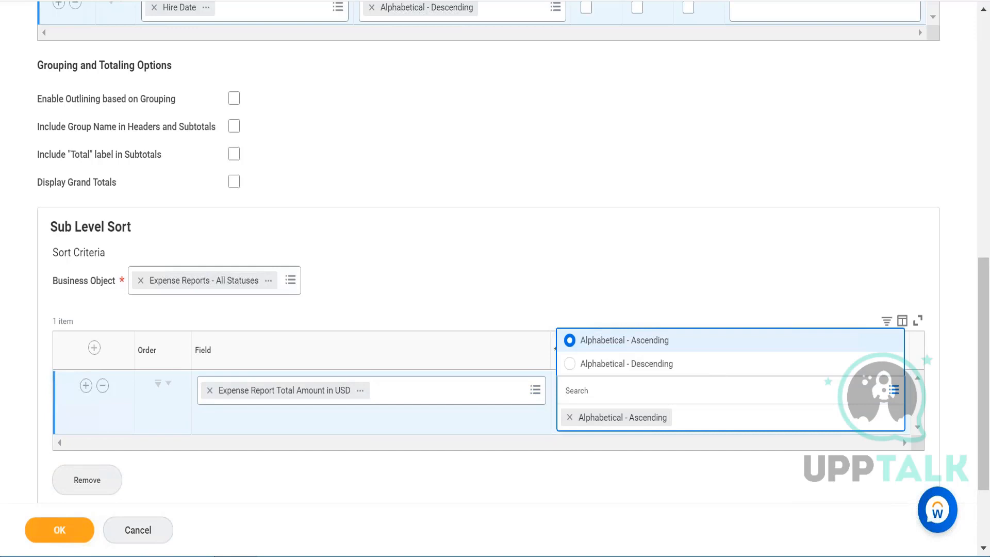
click(698, 375)
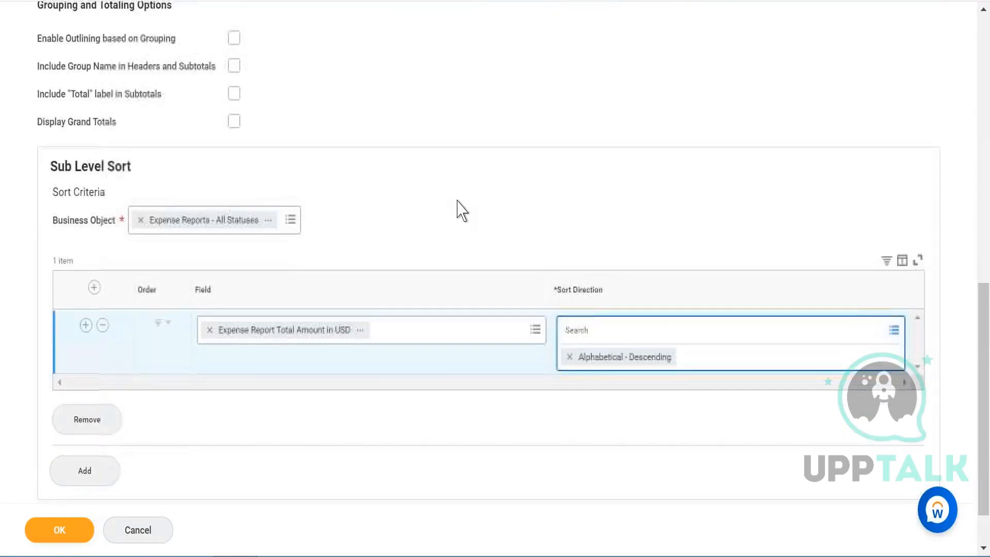
Review the main and sub level sort settings, save the report definition and run the report
scroll(461, 210, up, 4)
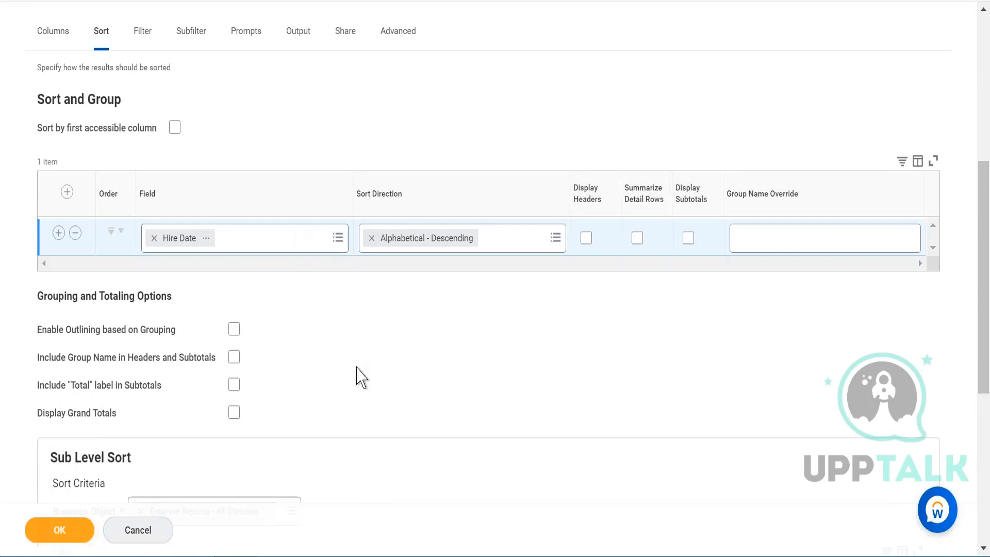
scroll(361, 377, down, 7)
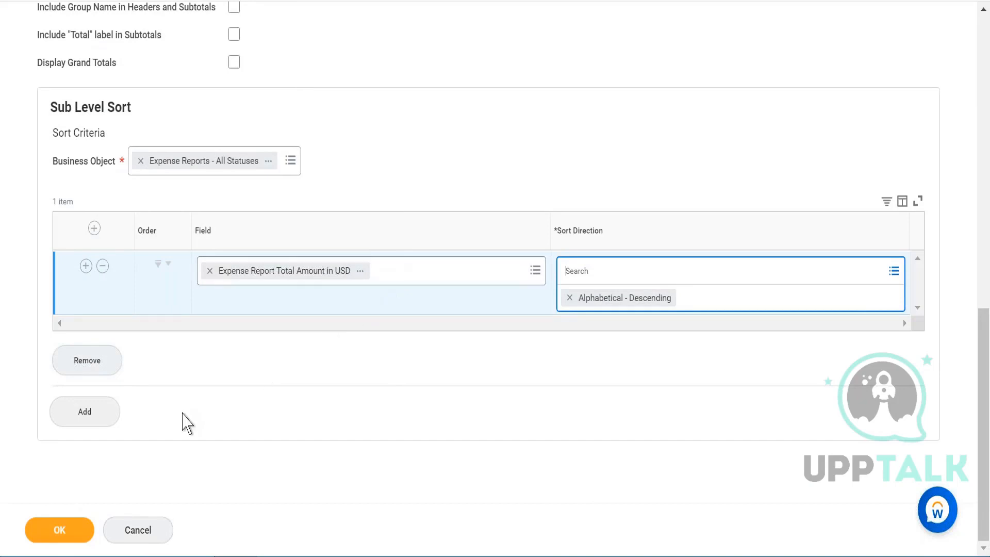
click(58, 531)
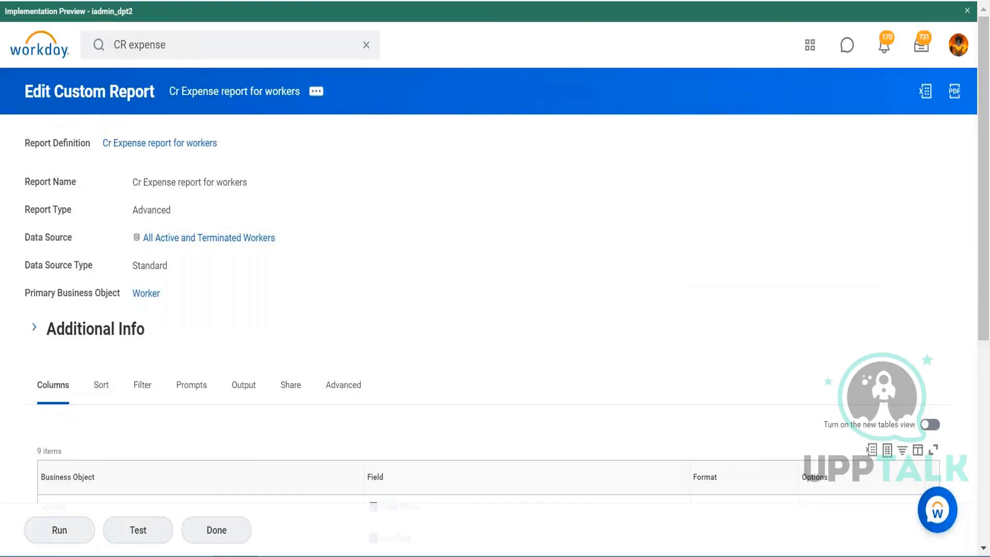
click(65, 531)
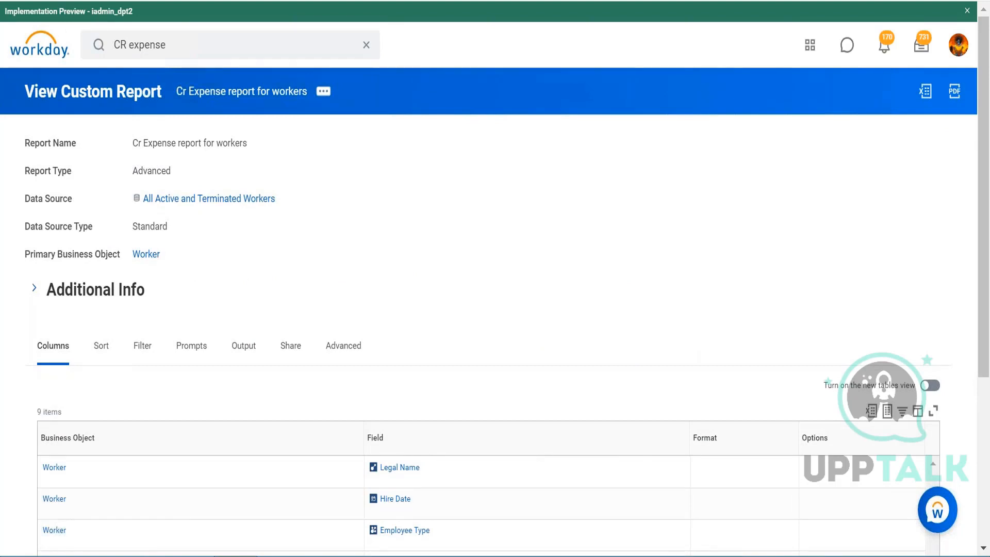
Reopen the Cr Expense report for workers definition for editing and show its filter conditions
click(324, 92)
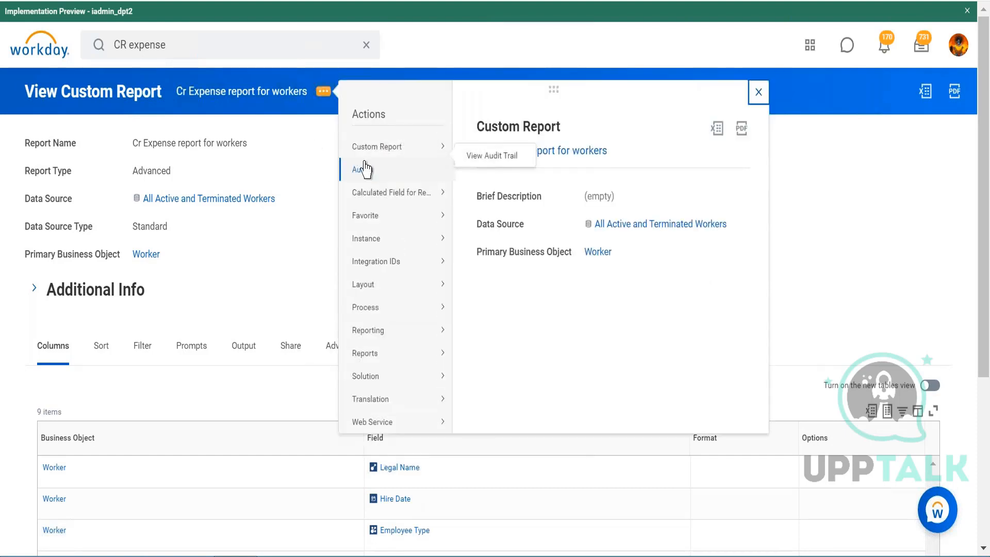
mouse_move(435, 147)
click(473, 150)
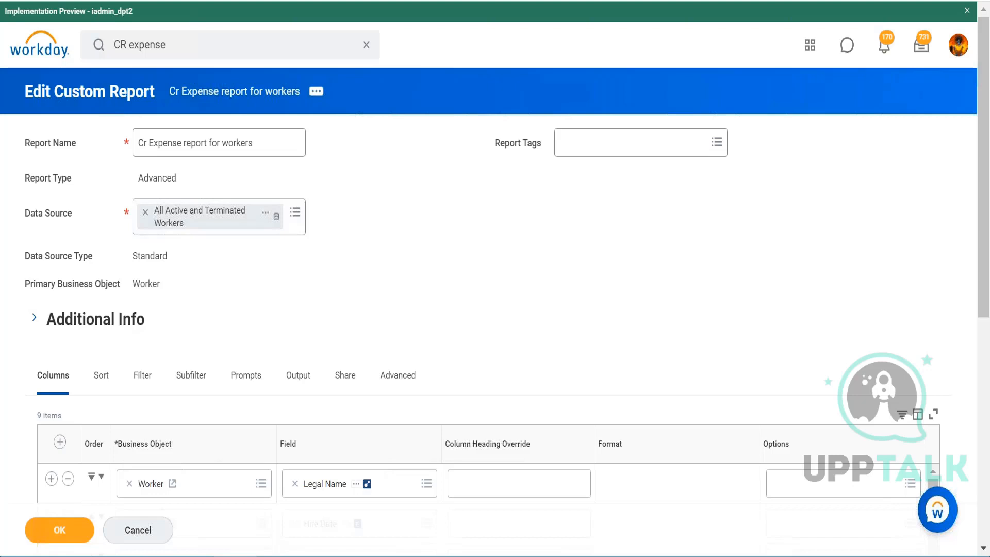
scroll(302, 188, down, 5)
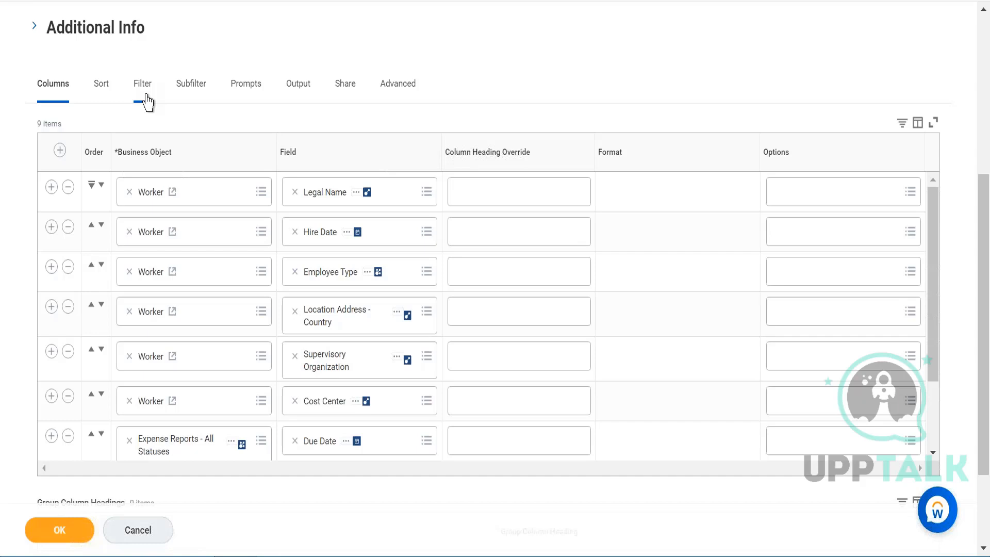
click(145, 98)
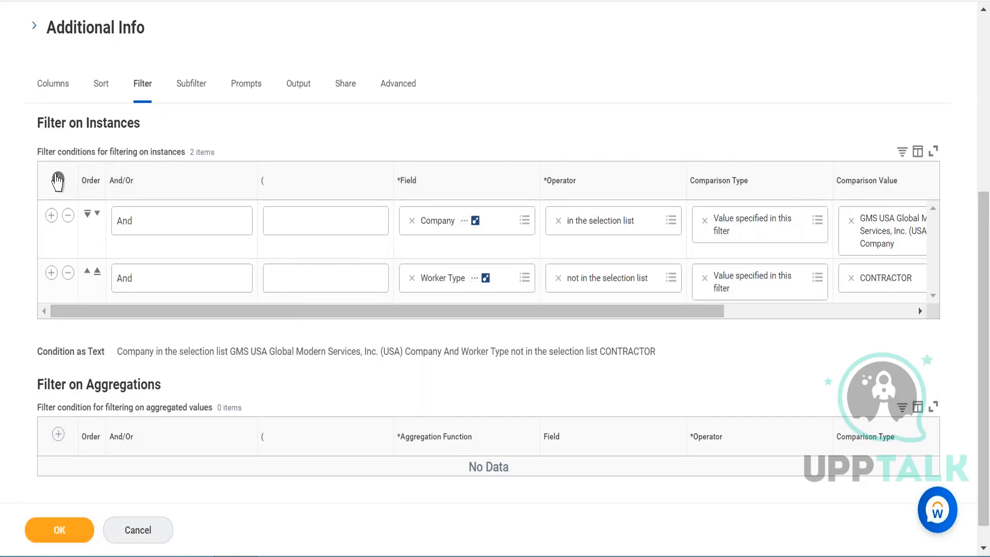
Add a filter condition on instances that uses the Worker field, checking the field's details before selecting it
click(59, 179)
click(460, 226)
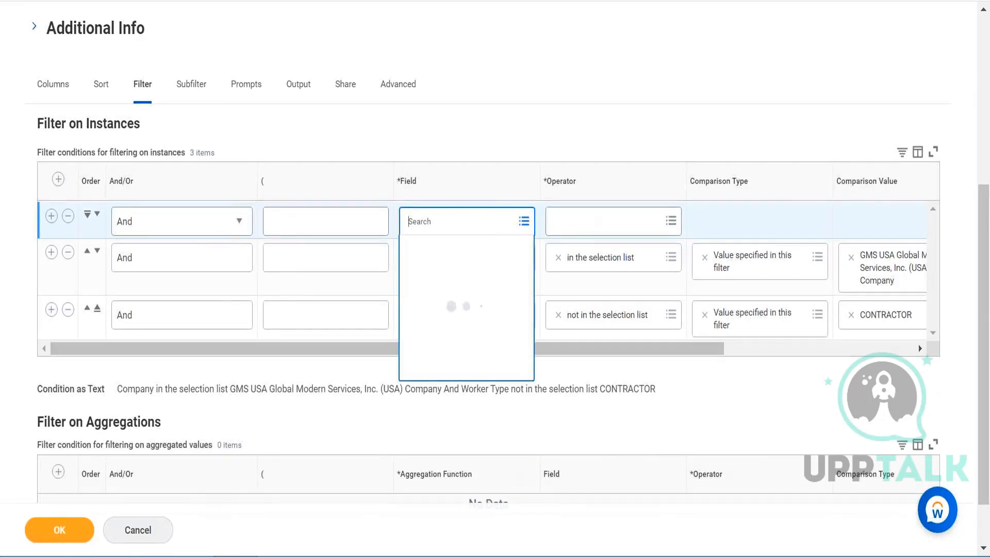
text(worker)
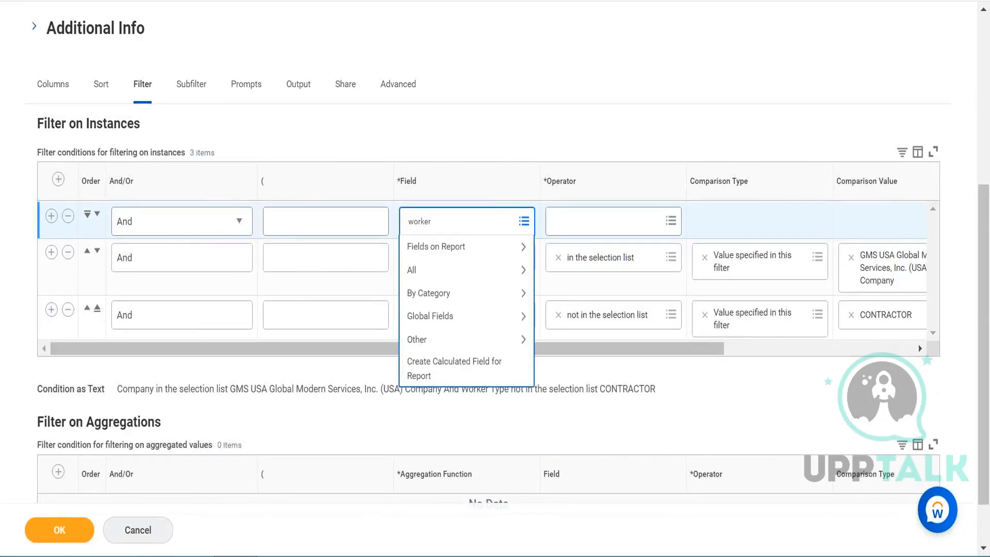
key(Return)
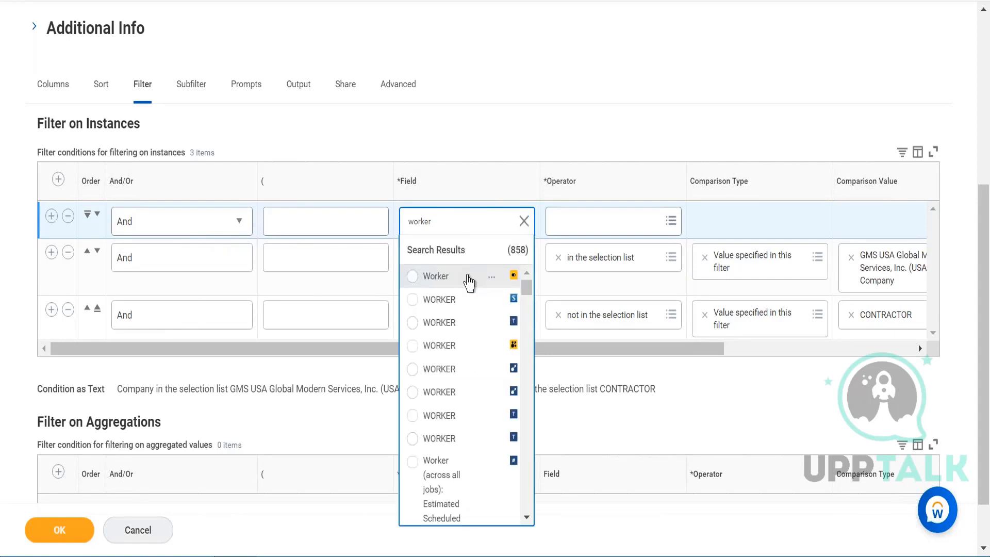
click(484, 279)
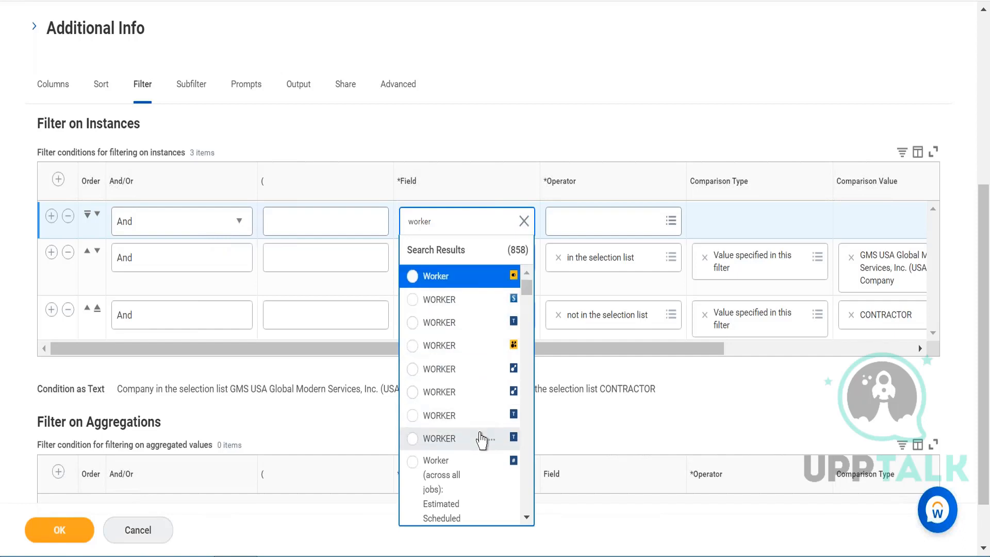
click(487, 278)
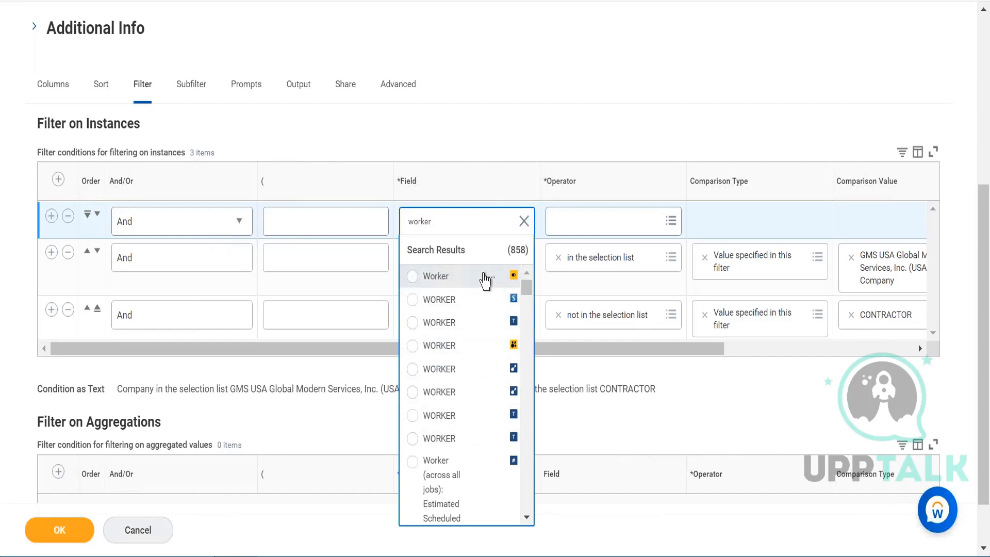
click(493, 281)
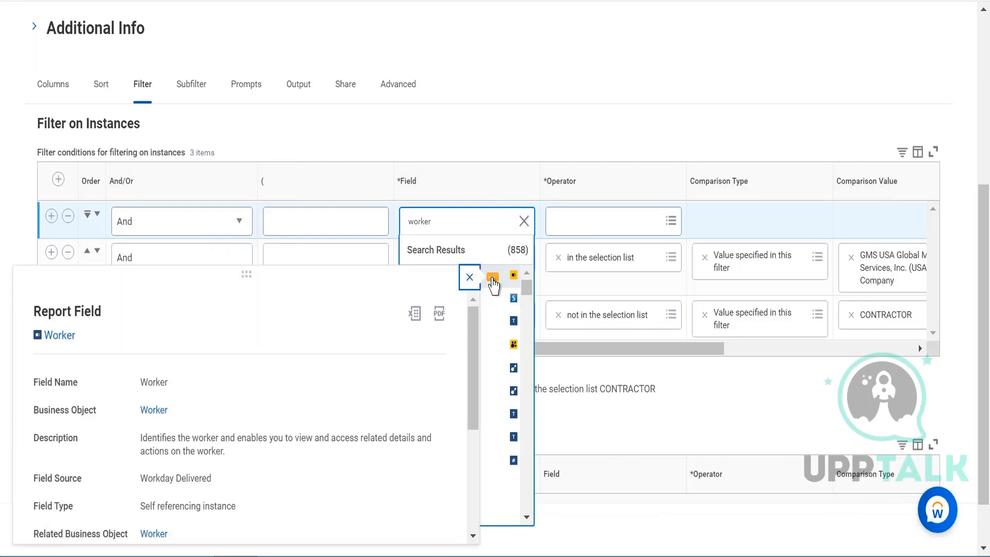
click(500, 288)
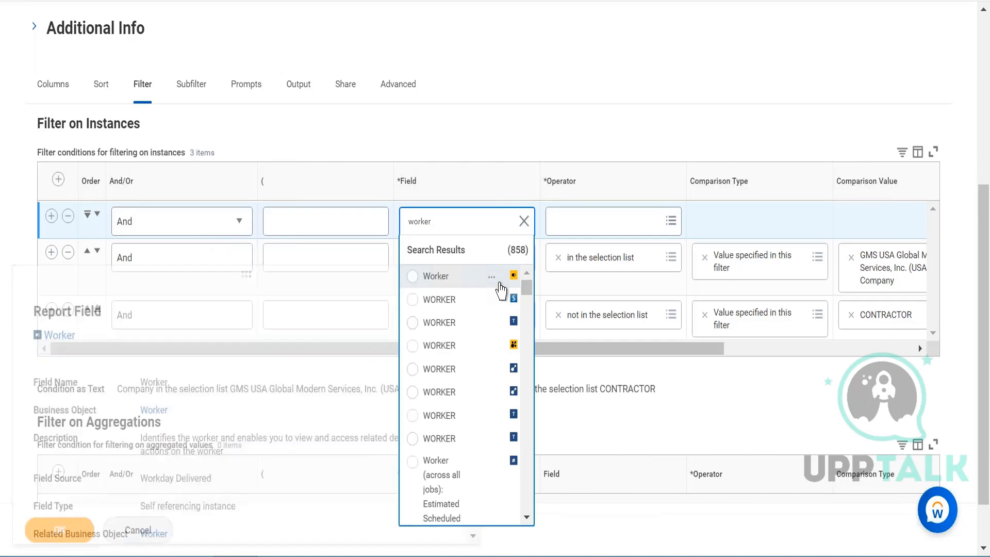
click(502, 287)
Set the Worker condition to "in the selection list", prompting the user for the value and ignoring the filter condition if the value is blank
click(631, 224)
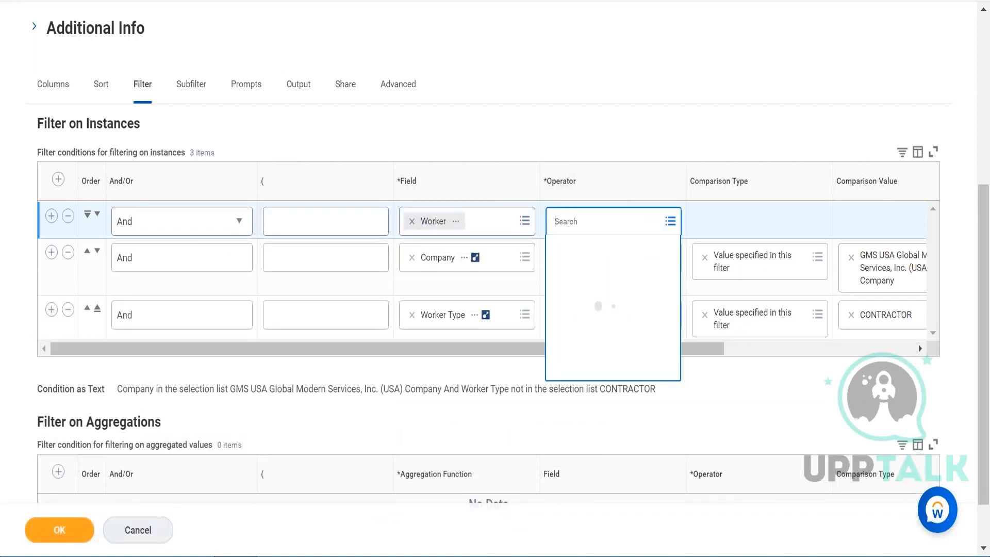
click(612, 252)
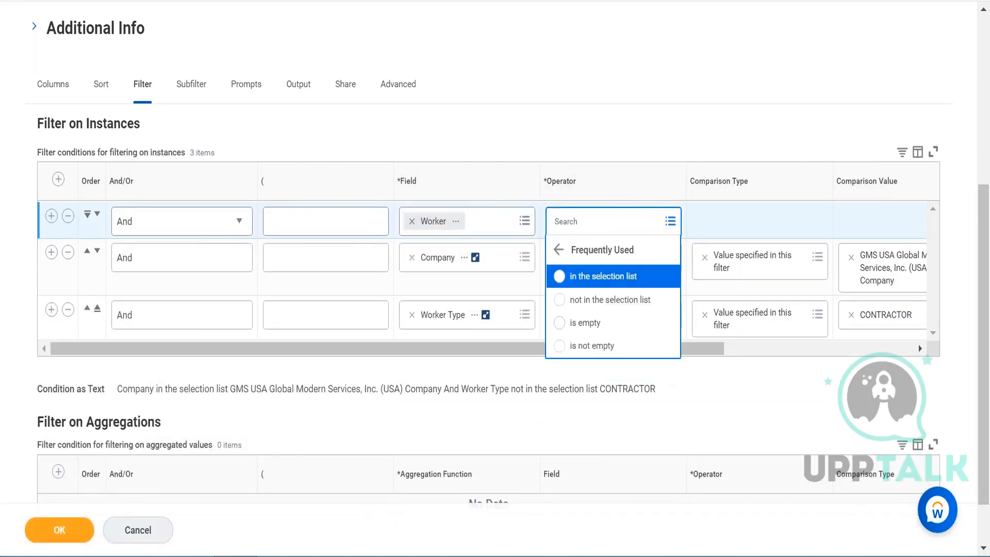
click(611, 283)
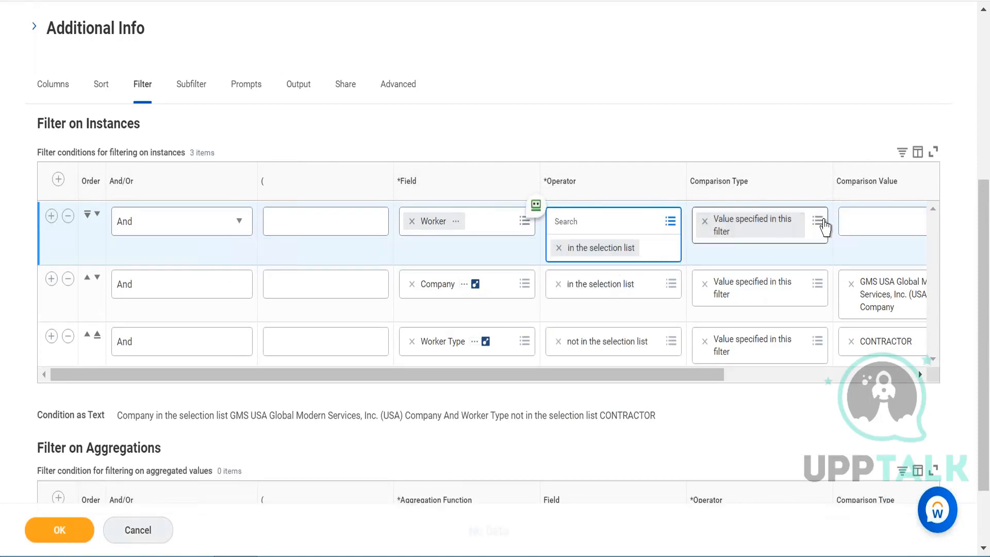
click(822, 221)
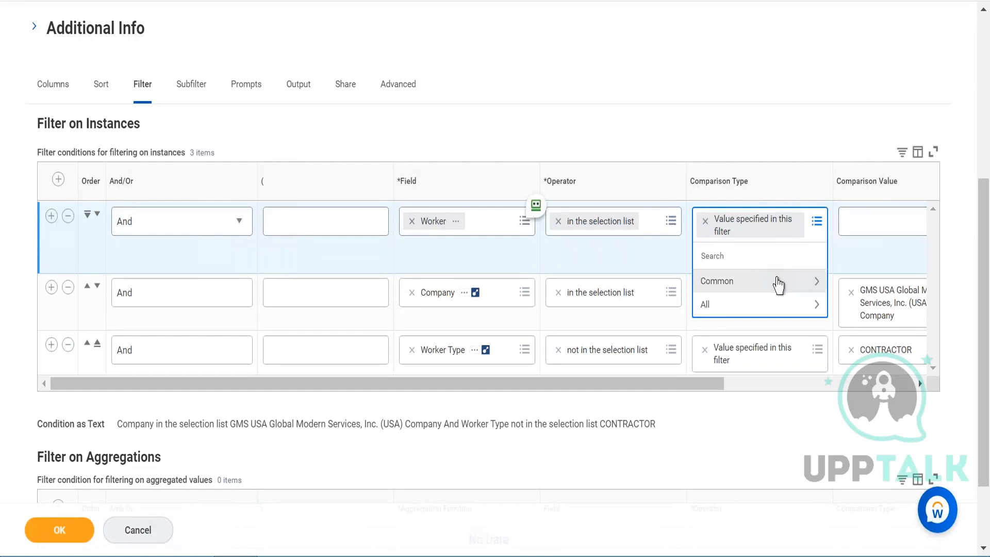
click(772, 305)
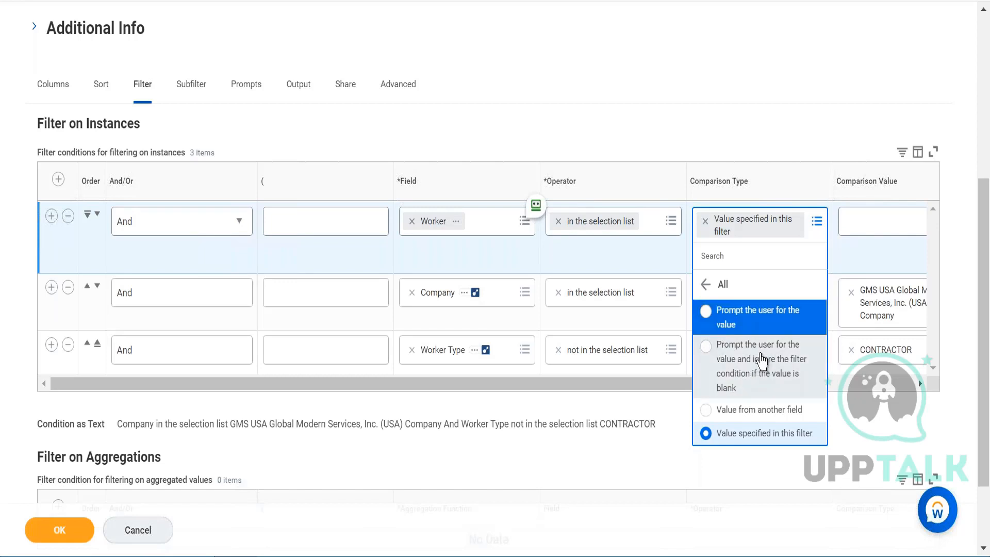
click(748, 328)
click(750, 372)
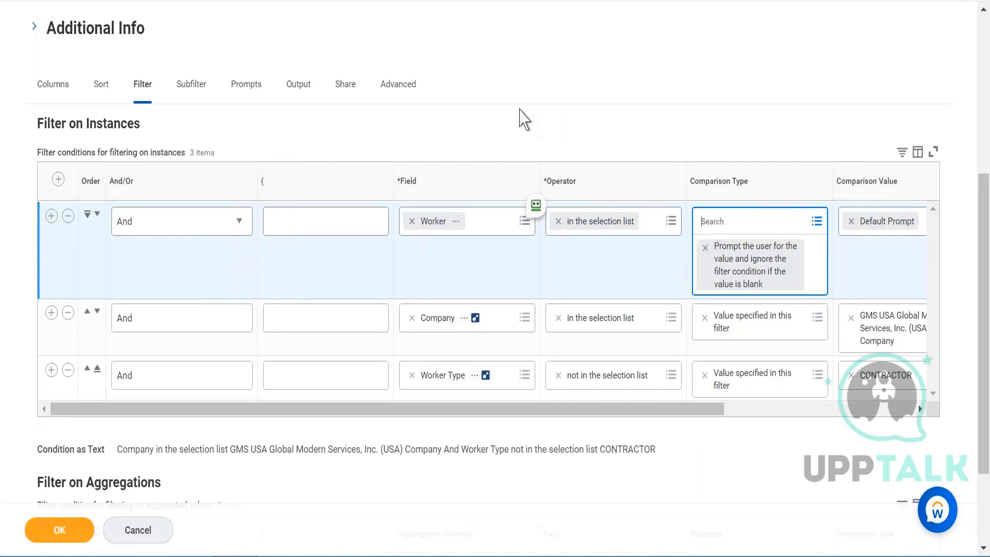
Show the report's prompt settings and populate the undefined prompt defaults
click(250, 95)
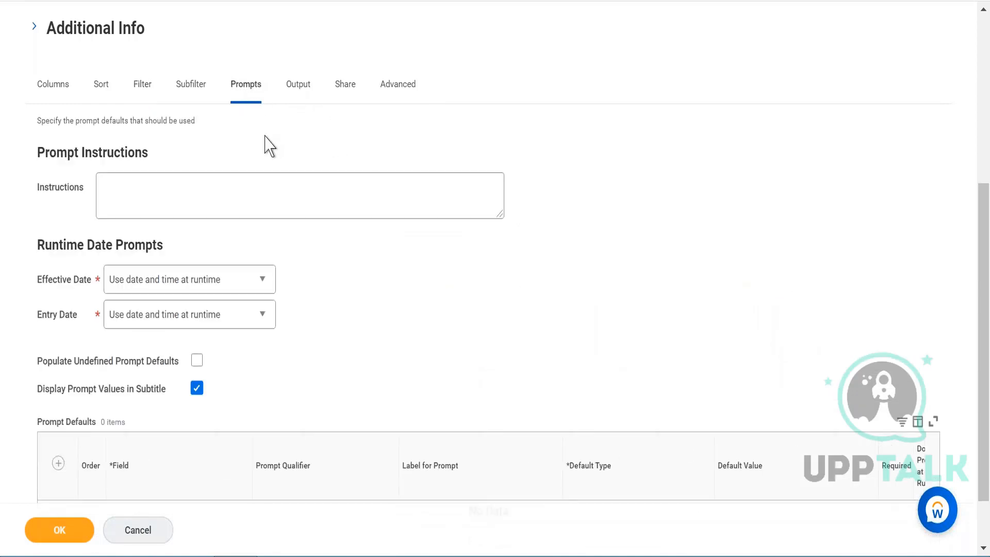
key(ctrl+plus)
key(ctrl+plus)
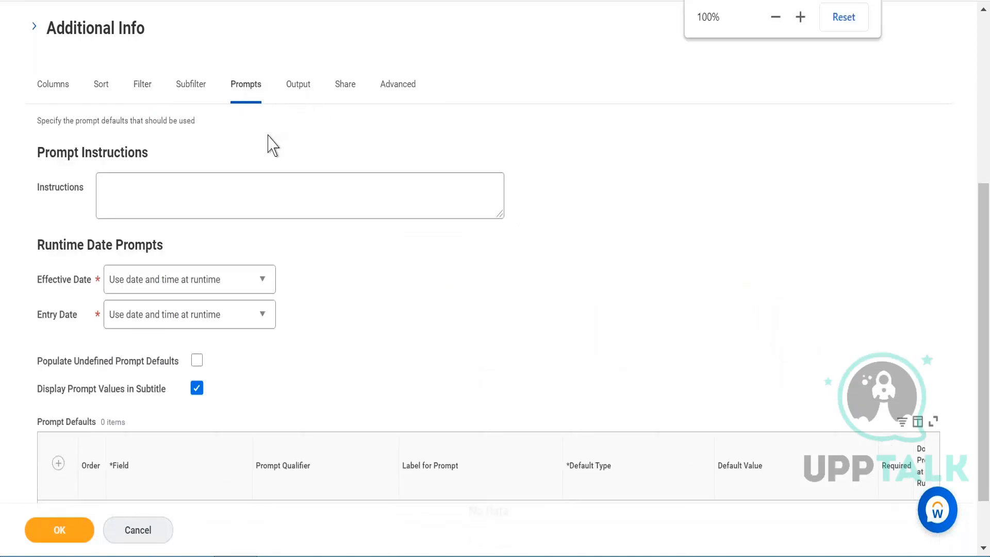
scroll(324, 349, down, 4)
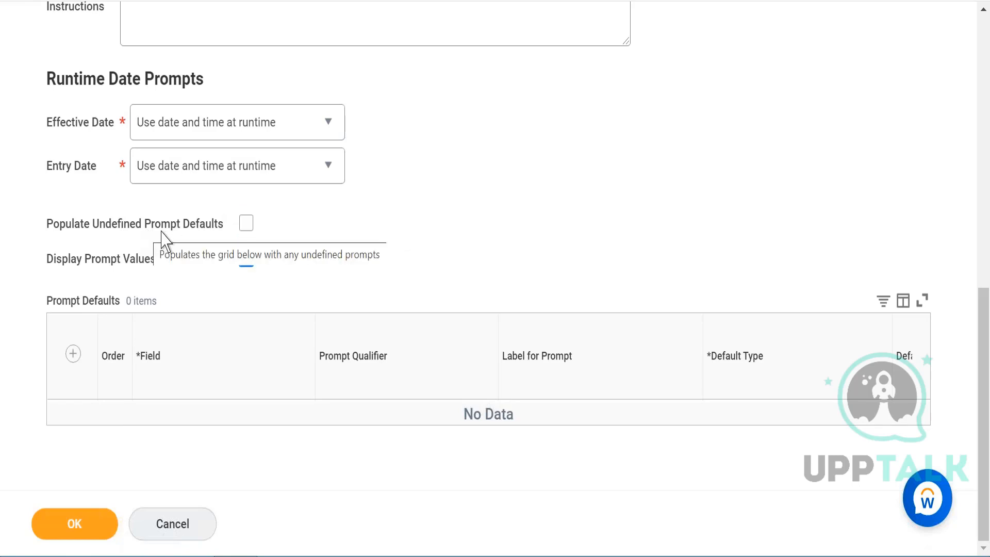
click(247, 223)
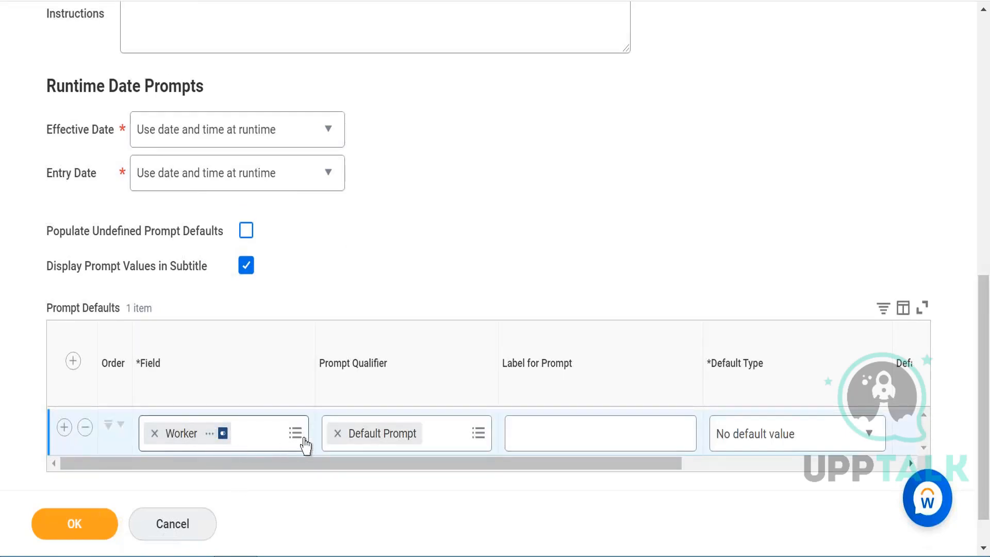
Label the Worker prompt "Employee" and check its default type options, keeping "No default value"
click(566, 433)
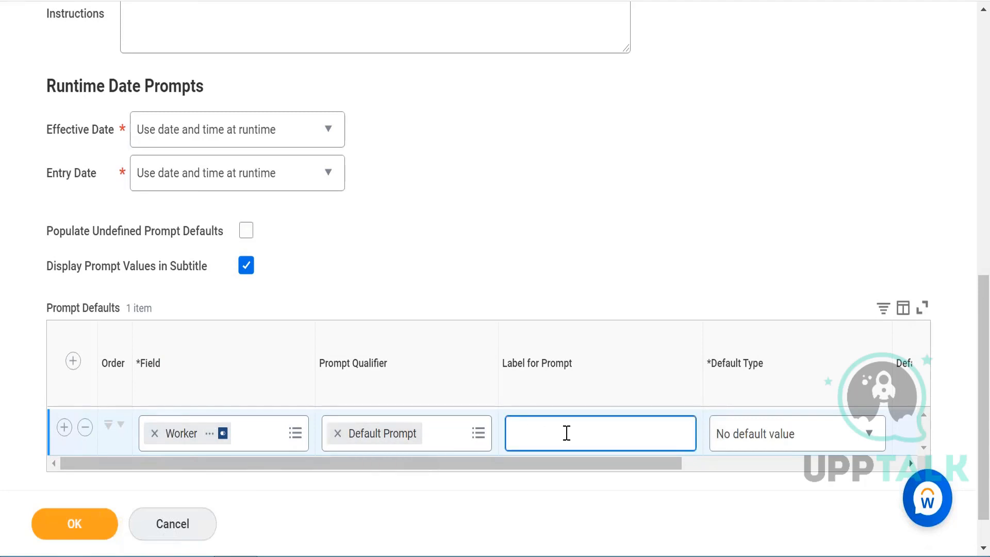
text(Employee)
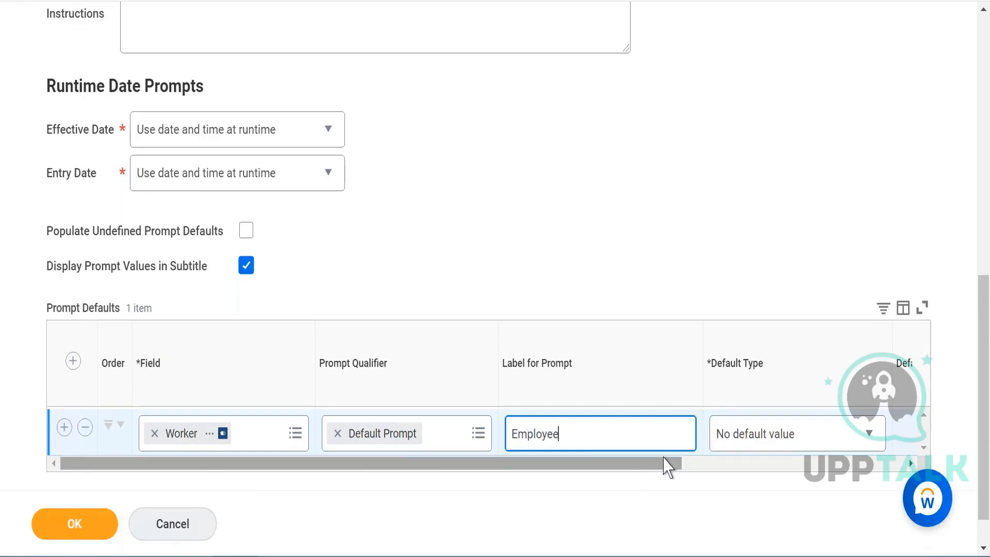
drag(667, 466, 834, 484)
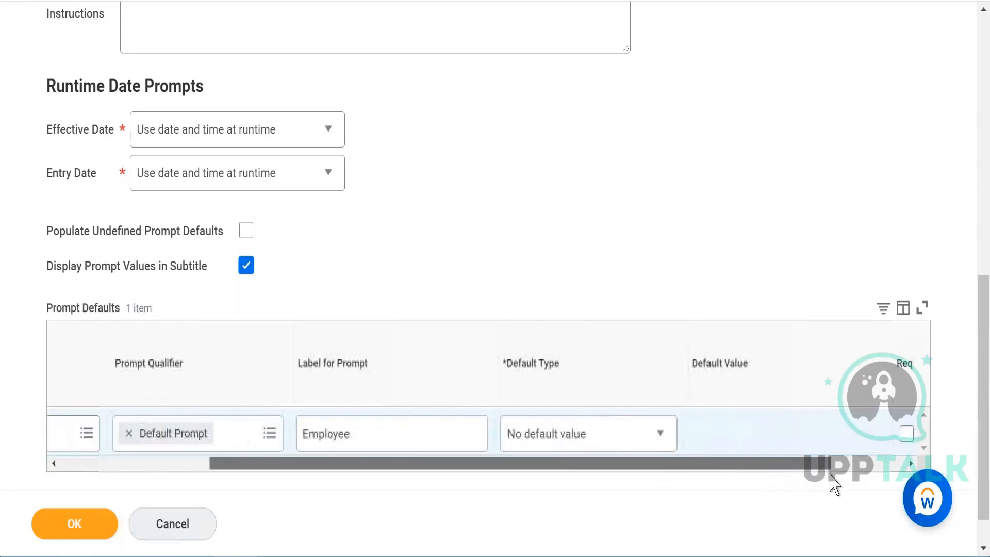
click(606, 442)
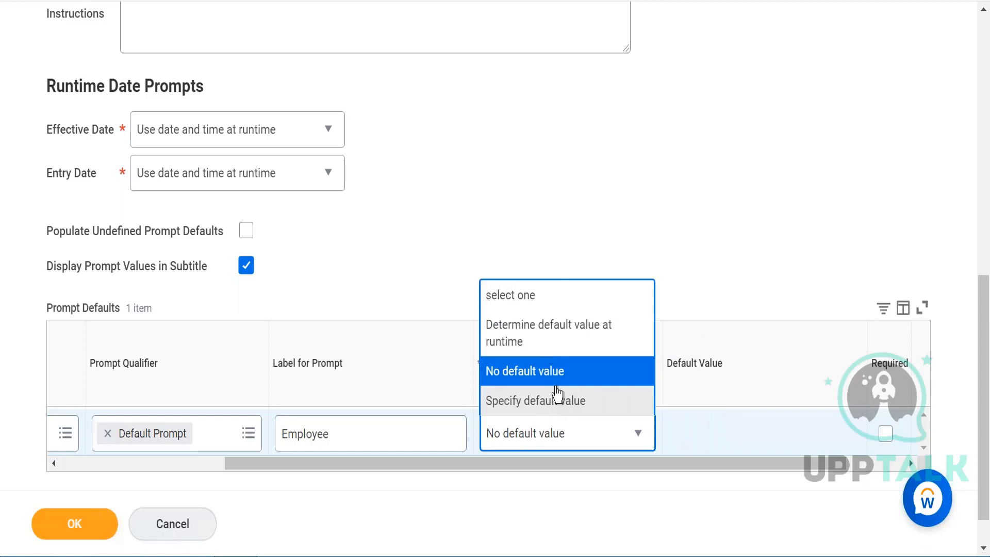
click(578, 204)
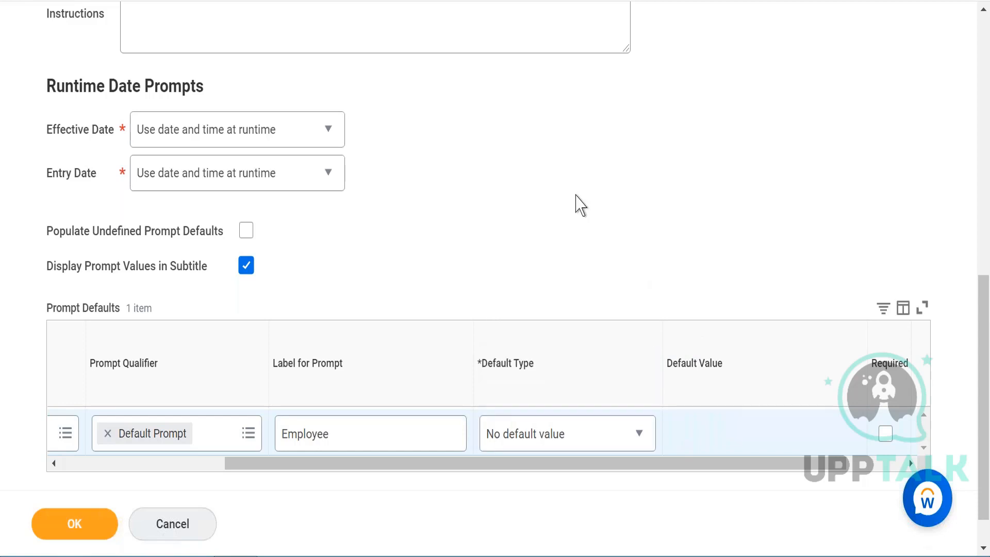
Examine the report's output settings, including the available output types and the help text fields
scroll(578, 204, up, 5)
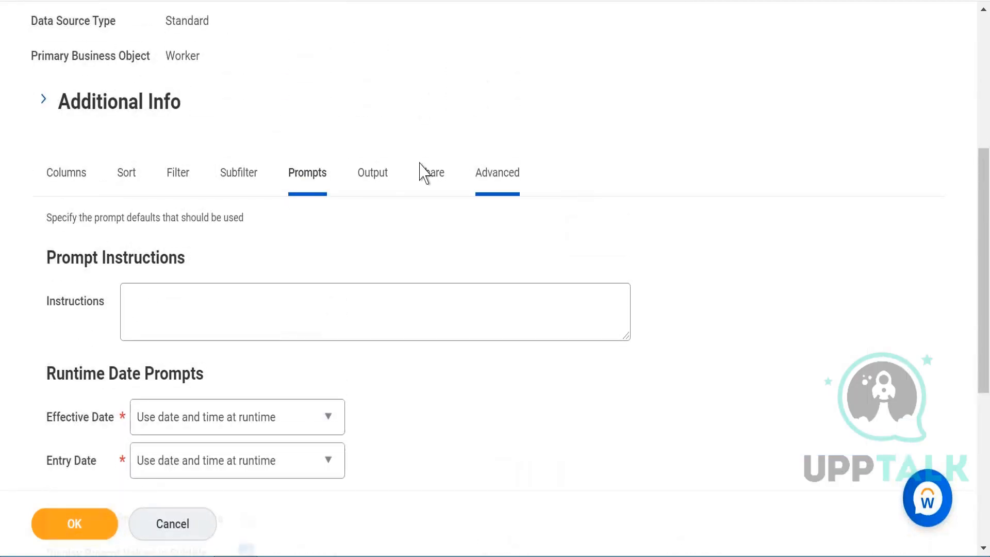
click(367, 195)
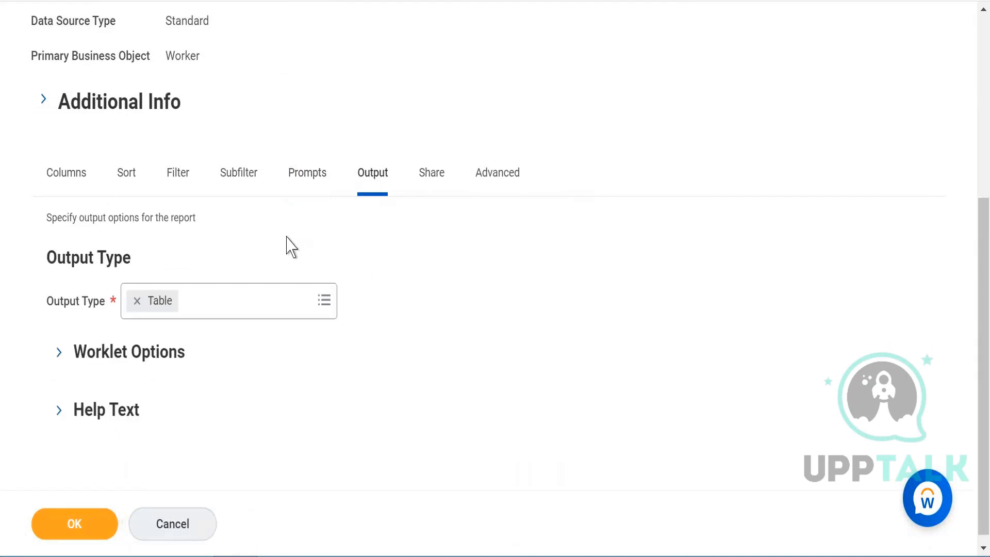
click(325, 300)
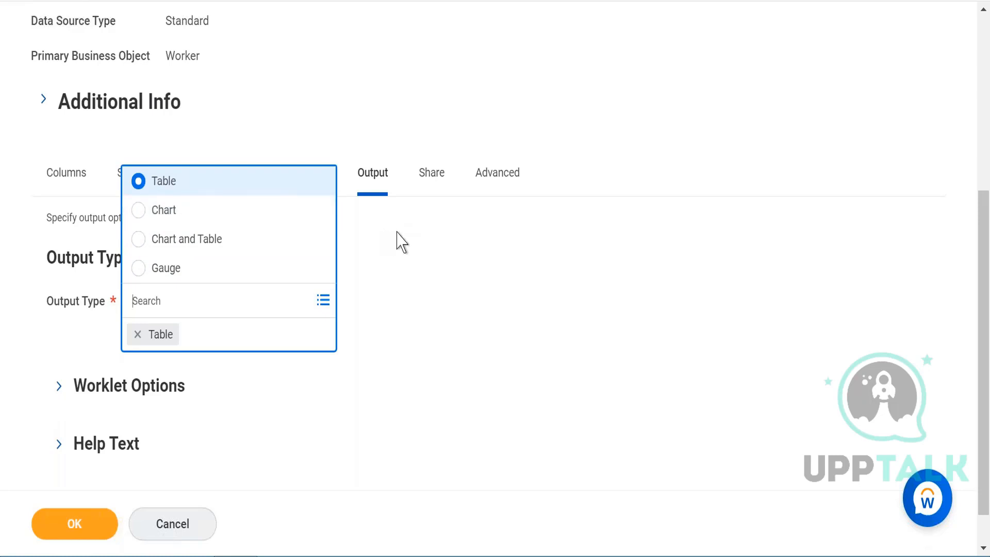
click(400, 241)
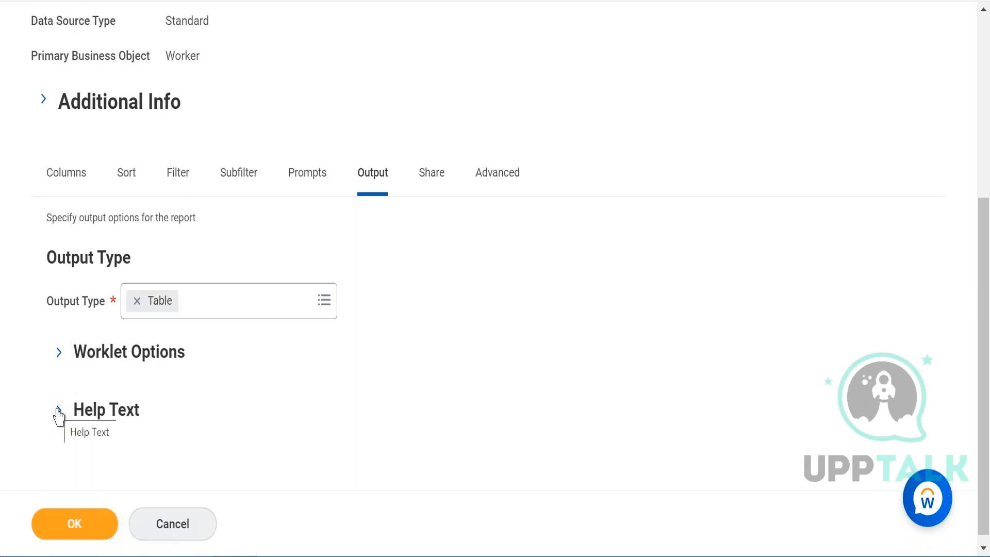
click(58, 412)
scroll(223, 417, down, 2)
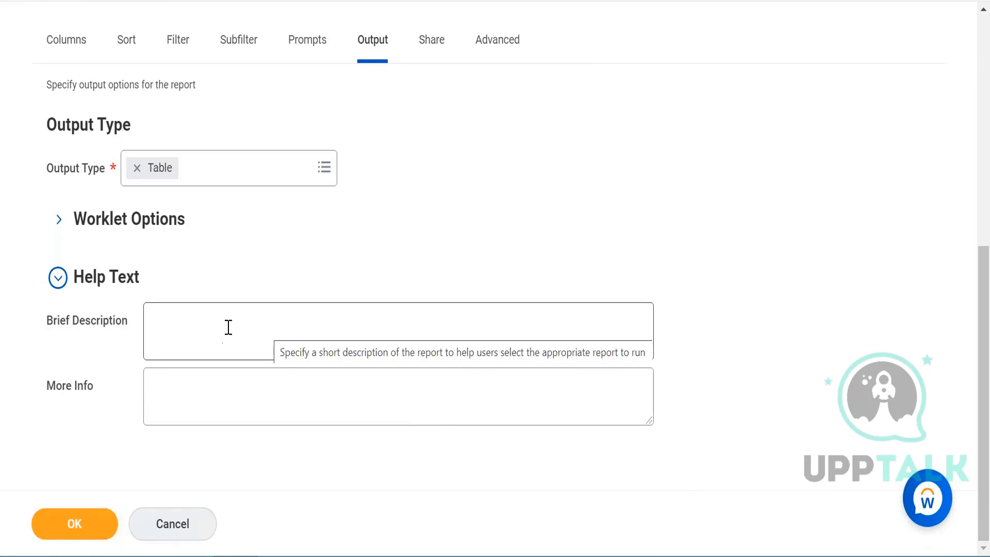
click(59, 280)
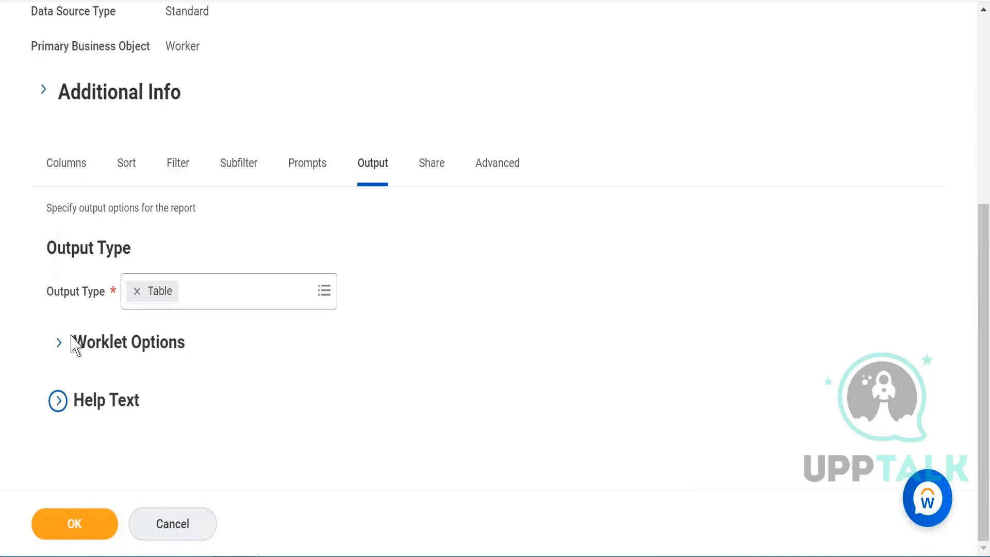
Browse the groups available for specific sharing, and share the report definition with all authorized users
click(437, 173)
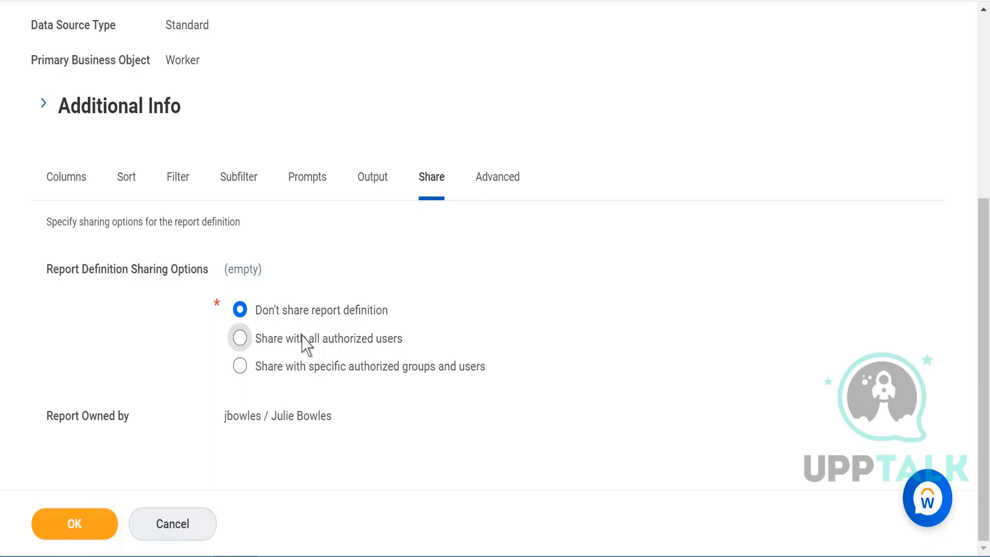
click(241, 367)
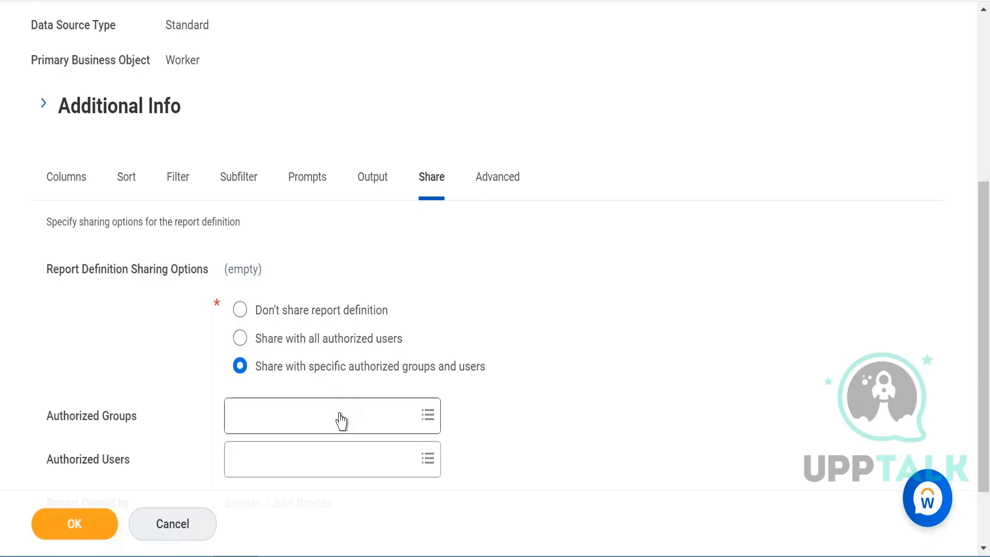
click(338, 427)
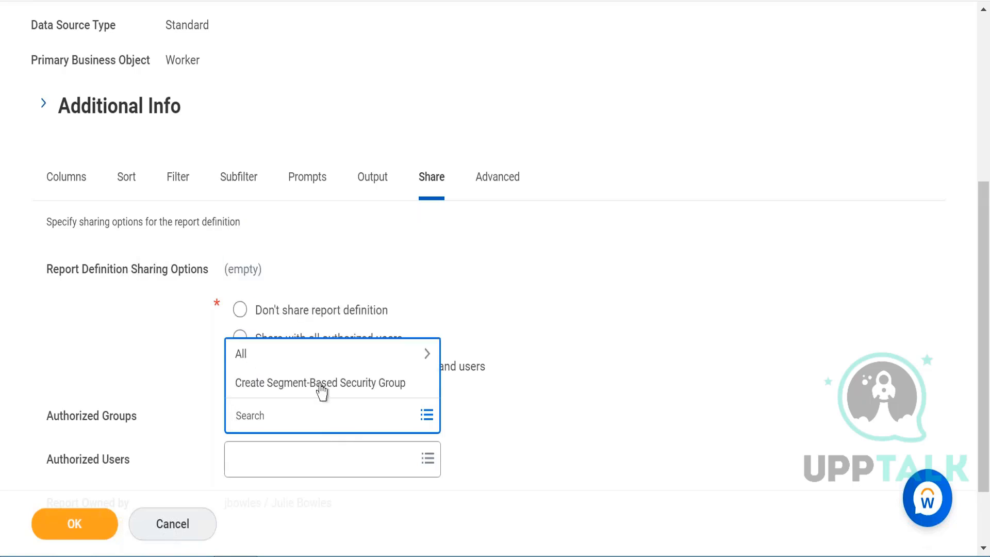
click(320, 356)
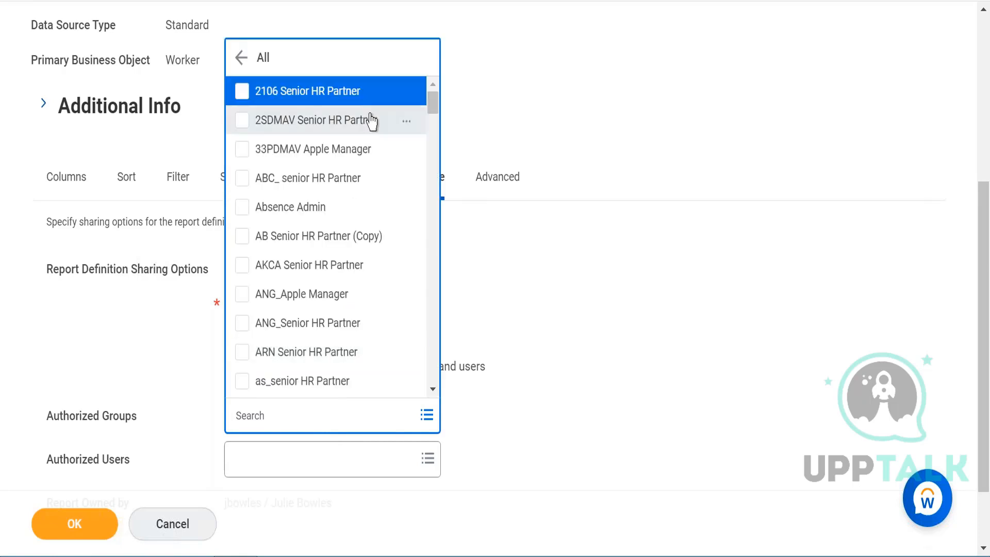
scroll(342, 234, down, 15)
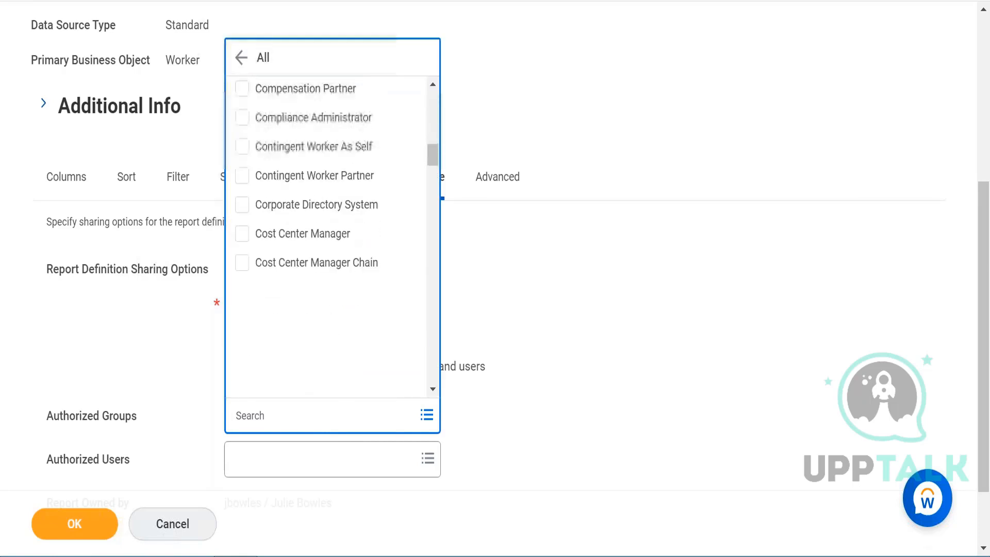
scroll(330, 234, down, 8)
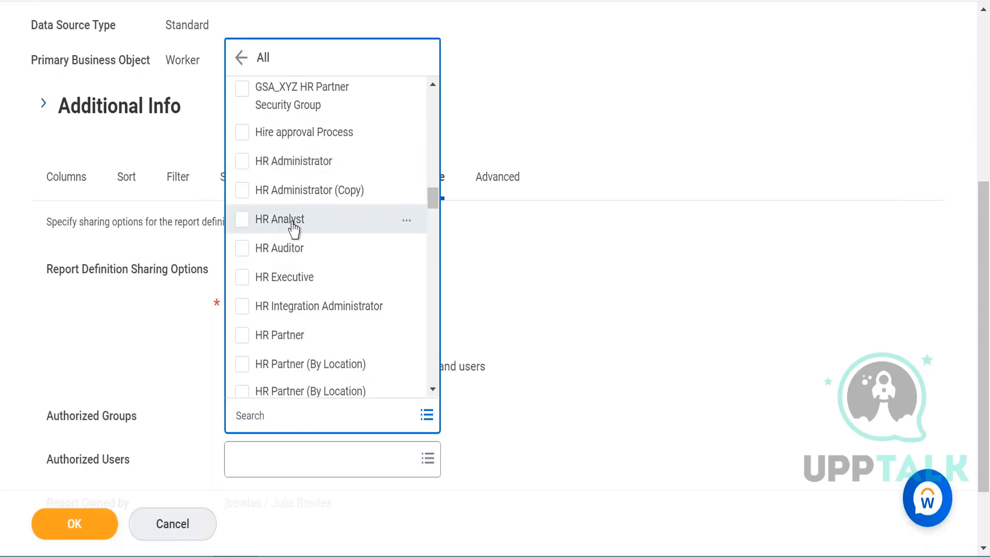
click(501, 273)
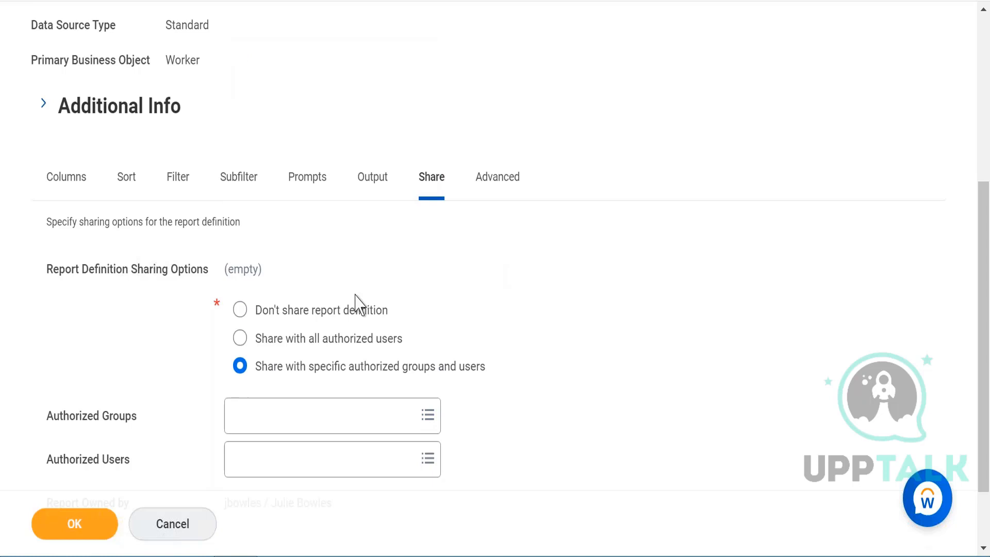
click(332, 341)
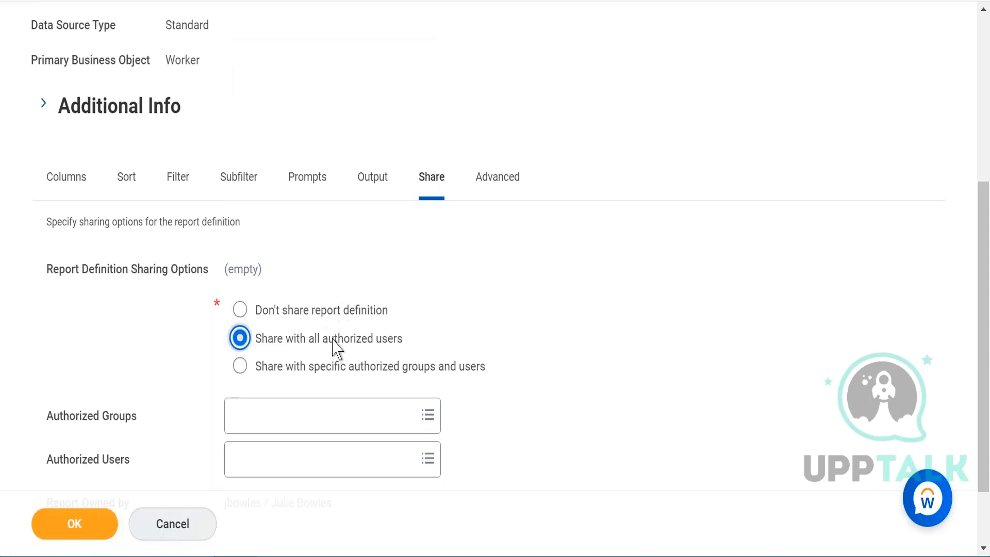
Examine the report's advanced settings, covering report performance, view options, web services and worksheets
click(500, 186)
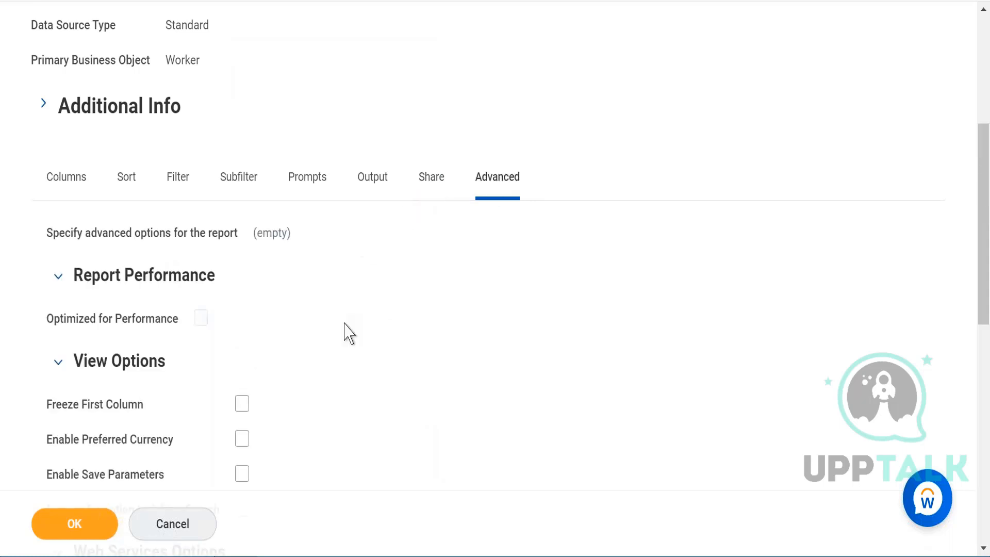
scroll(344, 332, down, 3)
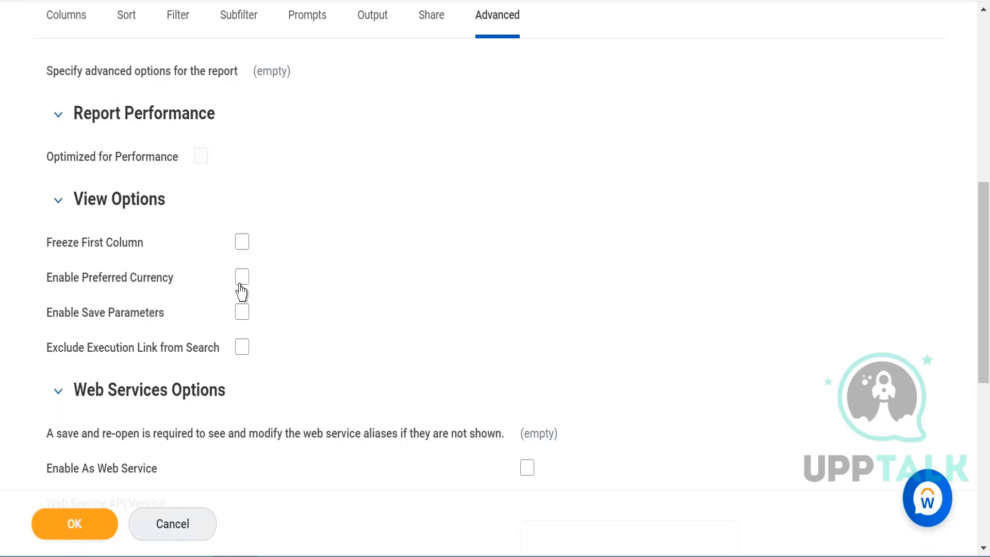
mouse_move(241, 288)
mouse_move(242, 352)
scroll(402, 304, down, 3)
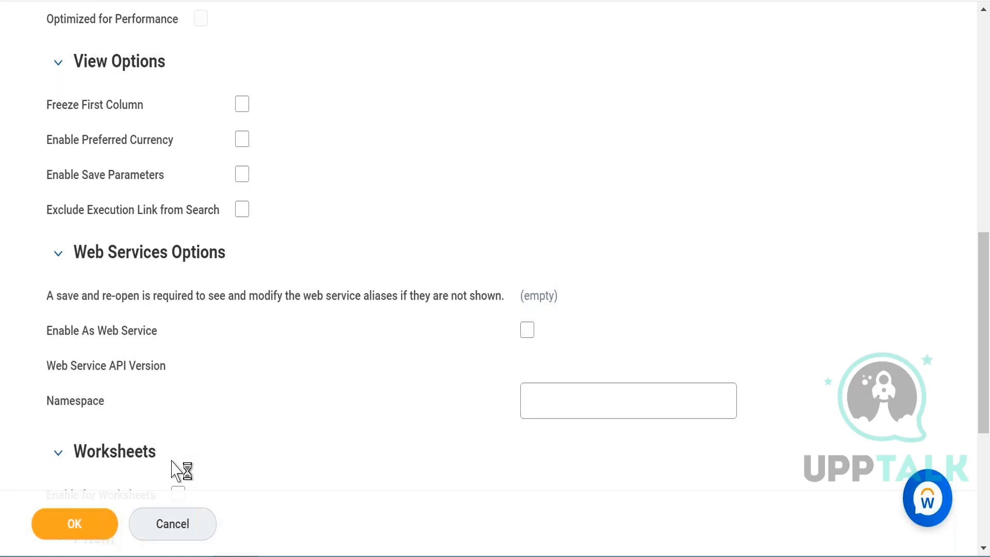
Search for "cr worker expense" and open the Cr Expense report for workers report definition
key(BackSpace)
key(BackSpace)
key(BackSpace)
key(BackSpace)
key(BackSpace)
key(BackSpace)
key(BackSpace)
key(BackSpace)
key(BackSpace)
key(BackSpace)
key(BackSpace)
key(BackSpace)
key(BackSpace)
key(BackSpace)
key(BackSpace)
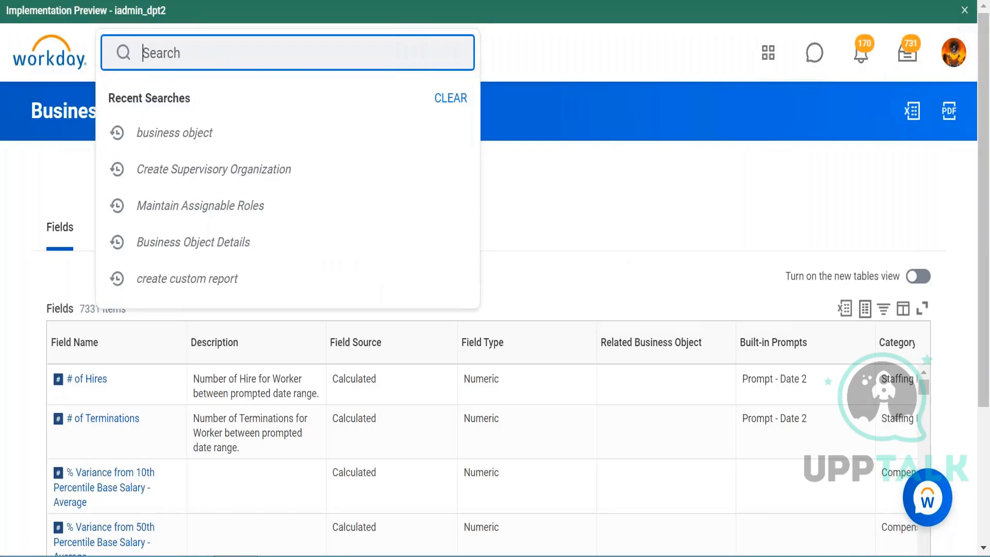
text(cr worker expense)
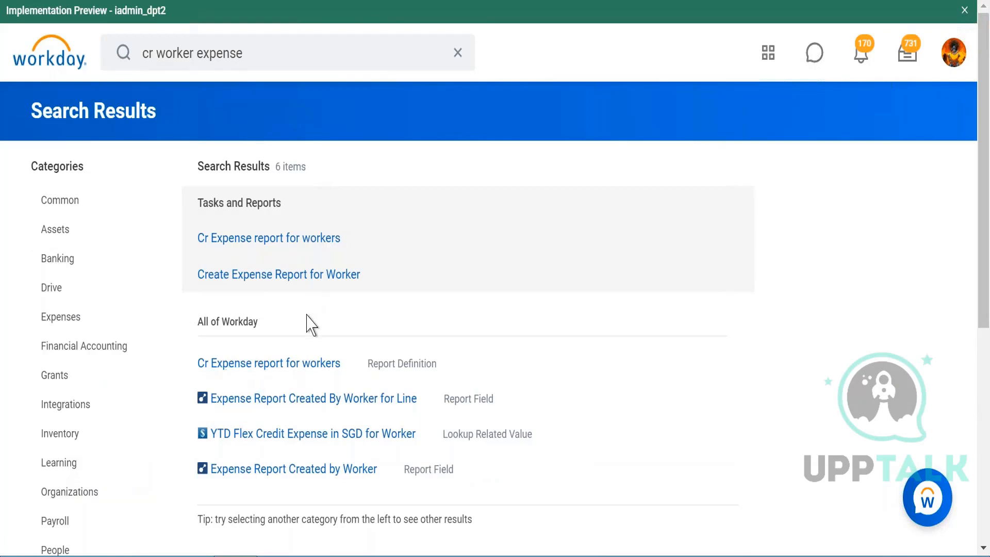
click(311, 362)
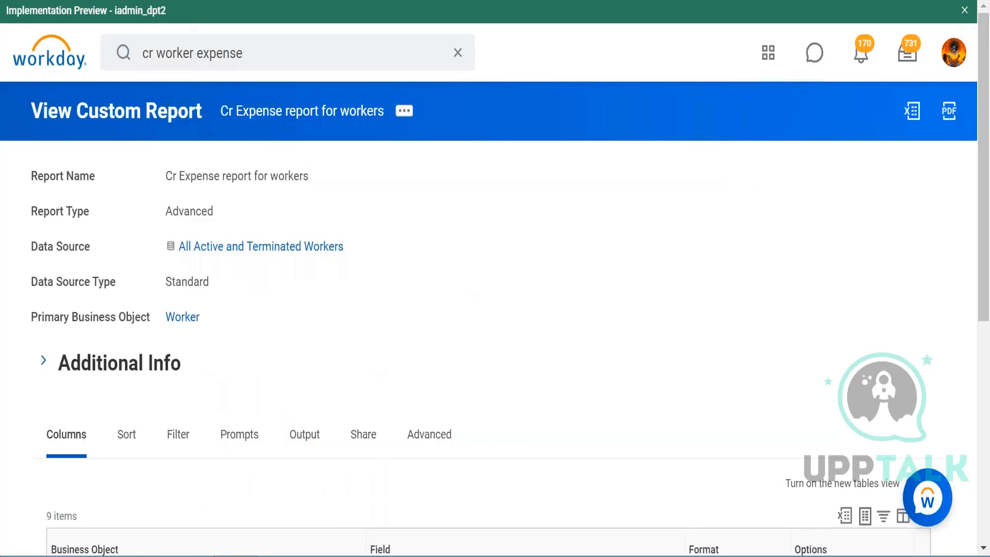
Review the columns and the instance filter conditions in the saved report definition
scroll(367, 310, down, 7)
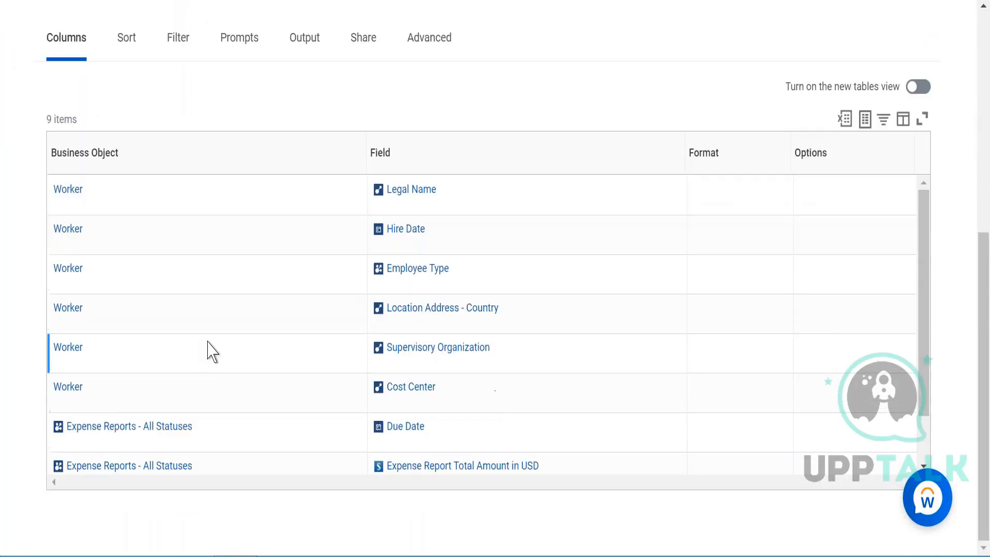
click(177, 56)
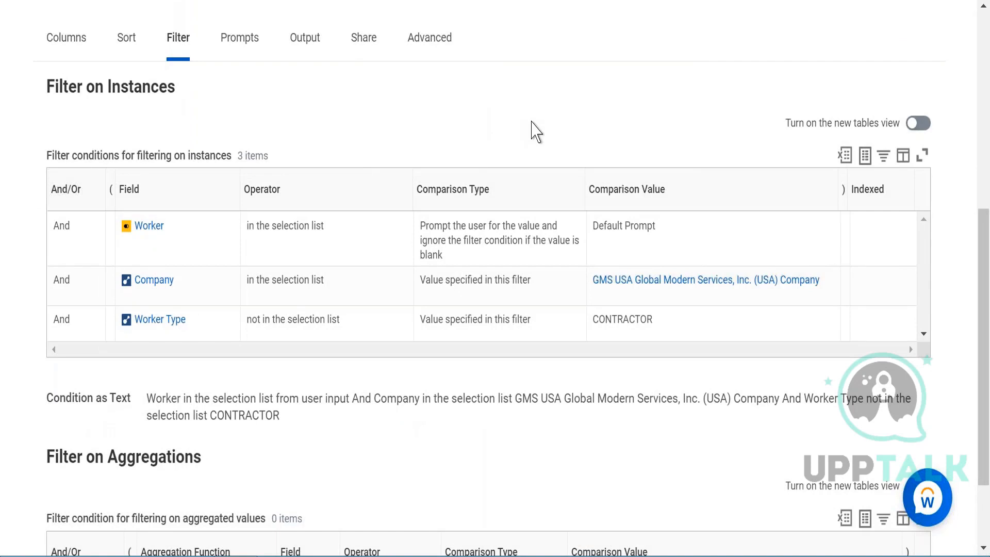
scroll(534, 132, up, 7)
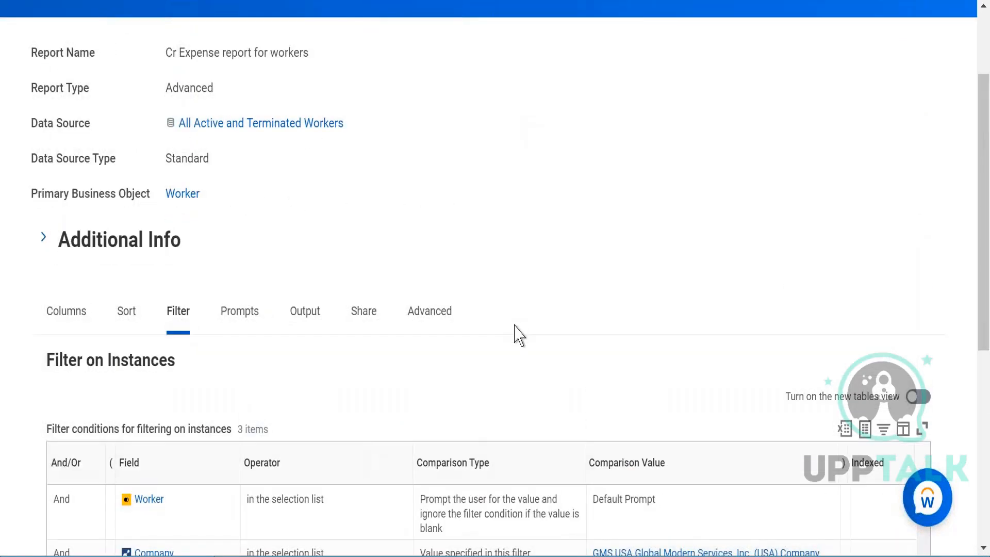
scroll(515, 334, up, 2)
Run the report for a single employee, finding the worker by name in the Employee prompt
click(406, 111)
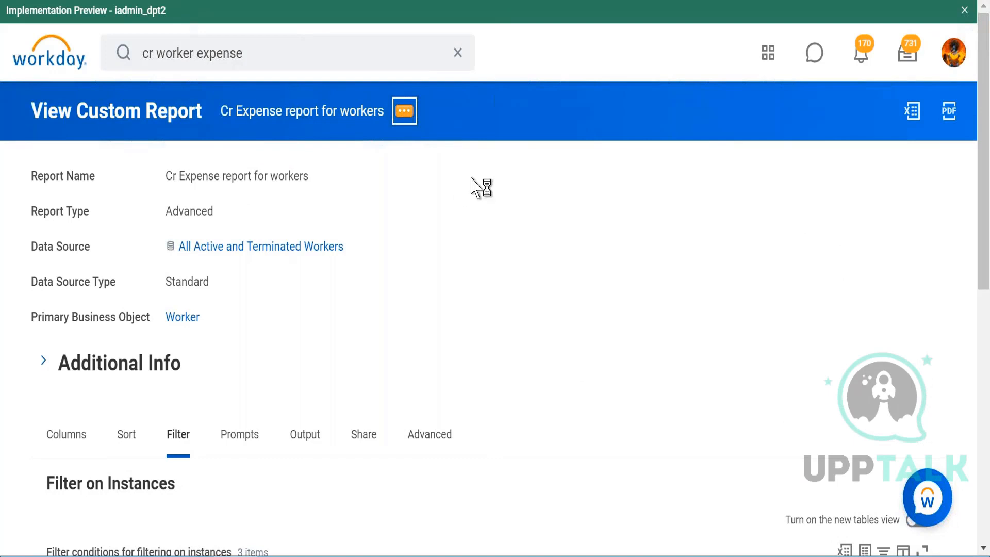
mouse_move(522, 175)
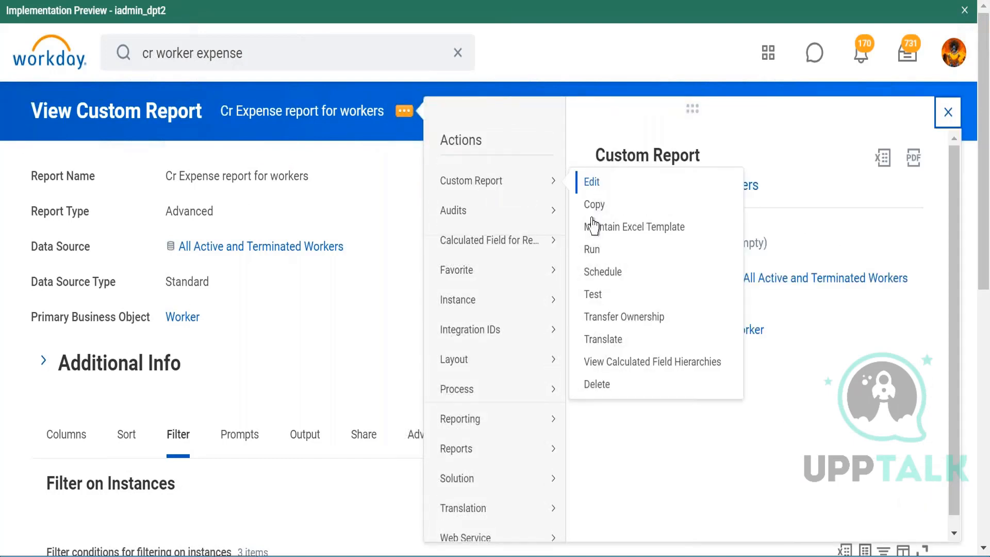
click(592, 250)
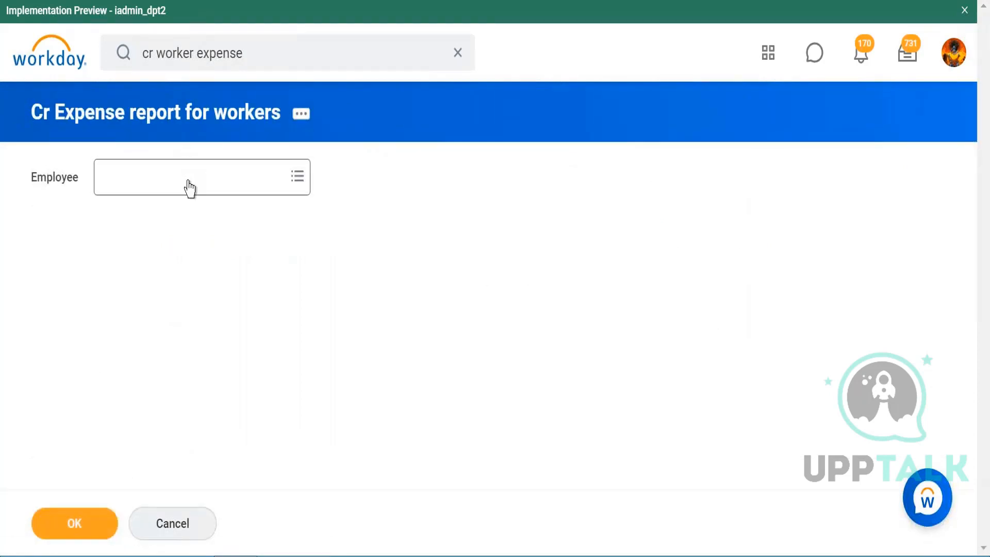
click(190, 189)
text(logan mcnei)
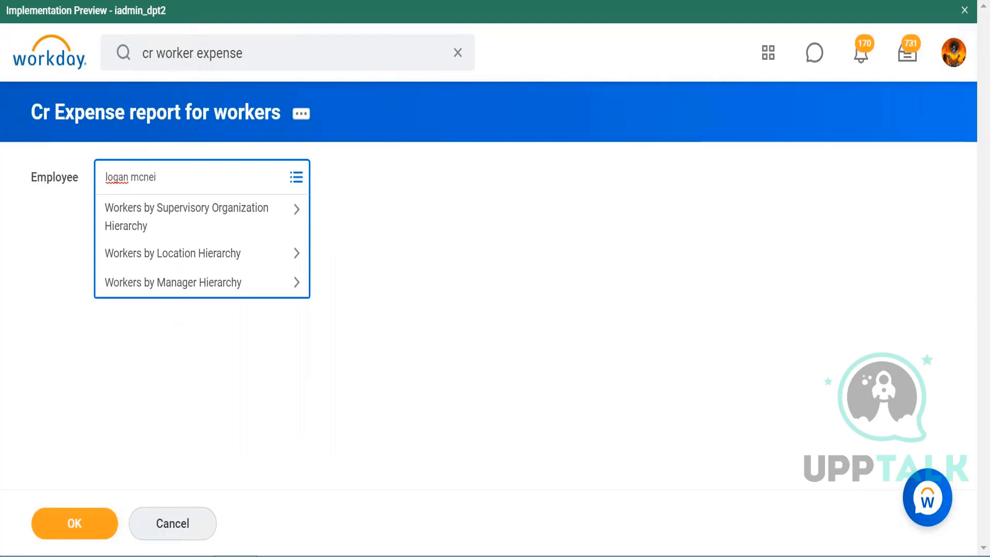
text(l)
key(Return)
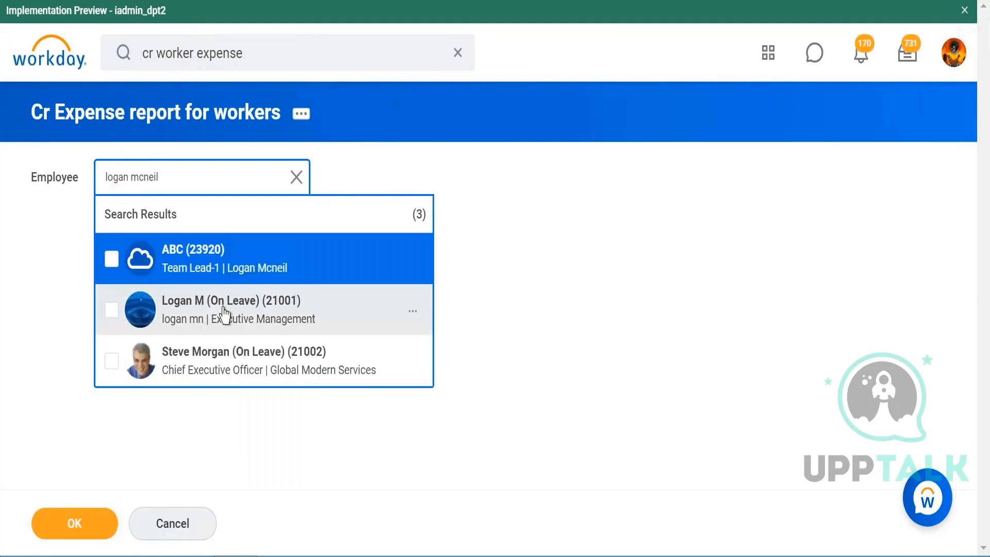
click(224, 312)
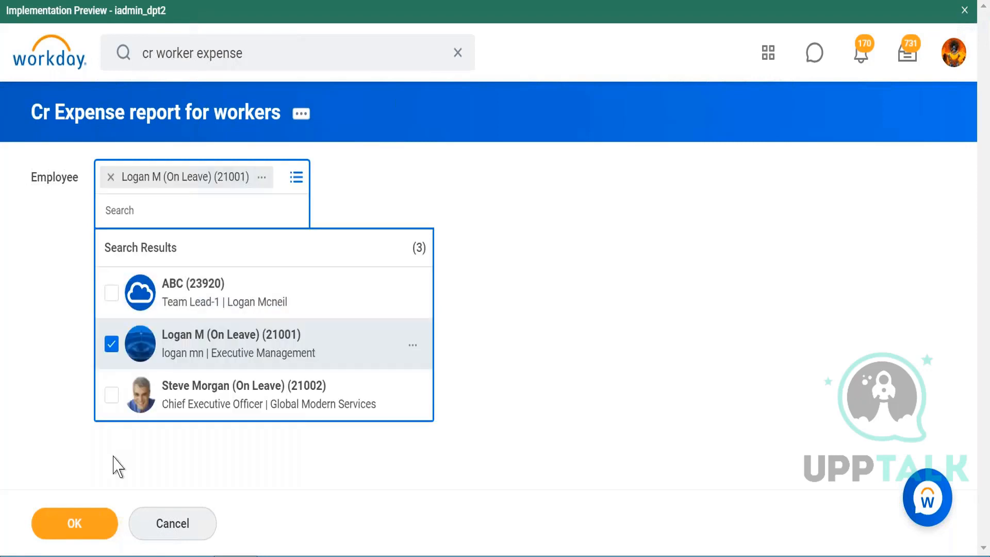
click(93, 524)
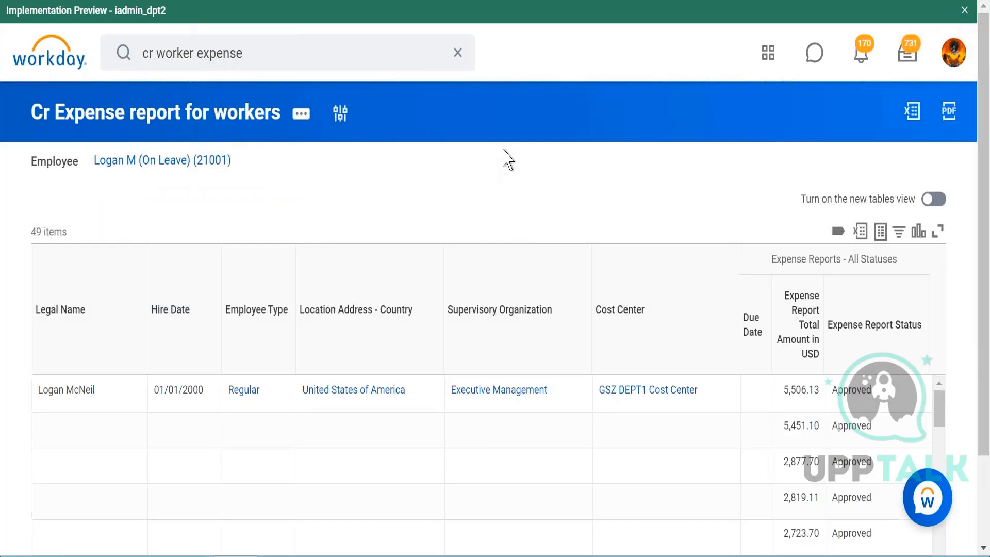
Review the report output, checking the employee's expense report amounts and statuses through the rows
scroll(502, 160, down, 2)
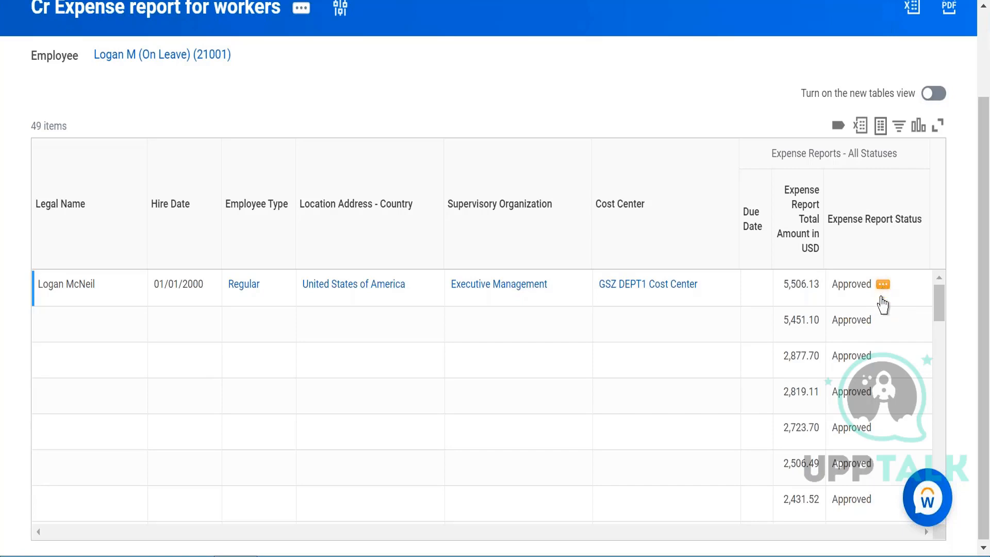
scroll(882, 304, down, 10)
scroll(489, 399, down, 8)
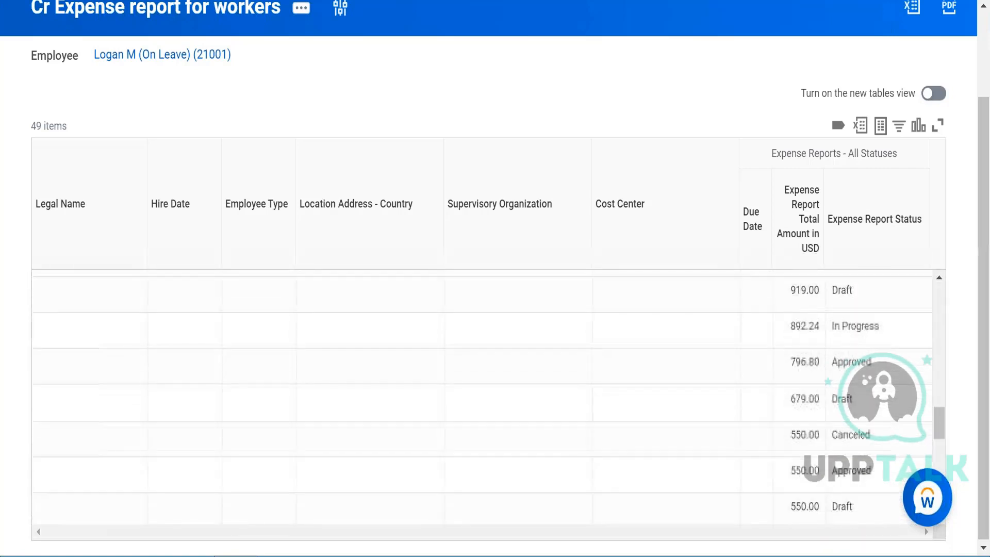
scroll(835, 348, up, 4)
scroll(836, 348, up, 10)
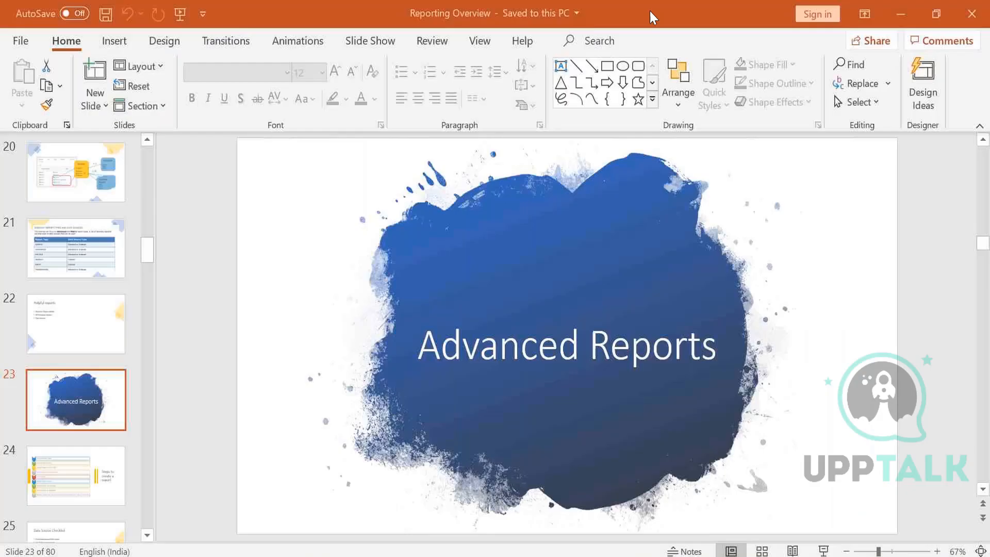
Switch to the Reporting Overview presentation in PowerPoint and select slide 27
scroll(77, 493, down, 1)
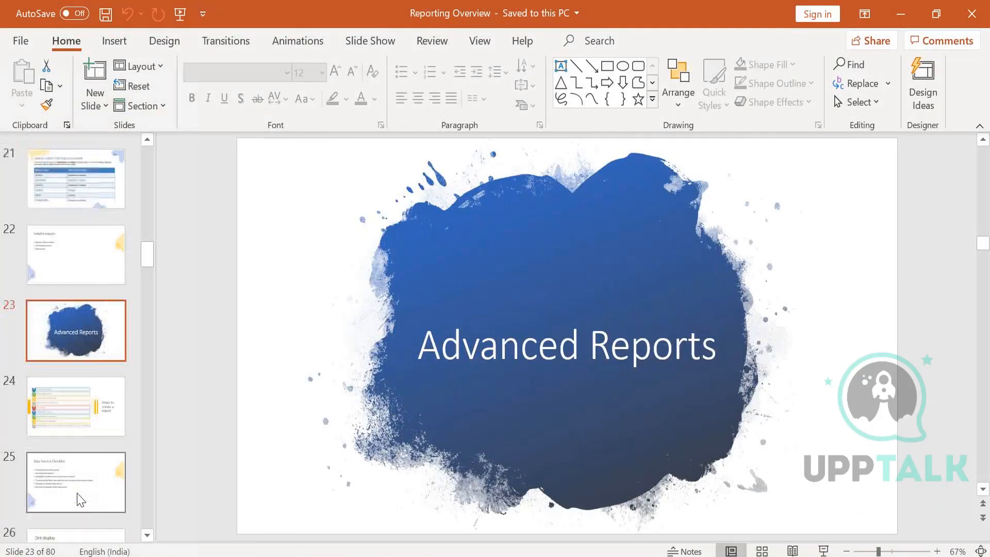
scroll(77, 493, down, 2)
click(79, 494)
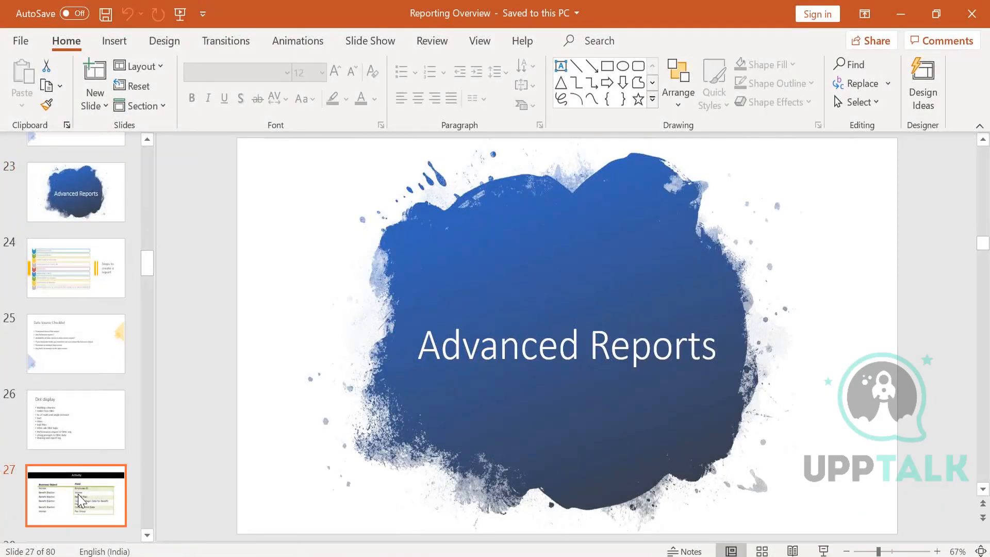